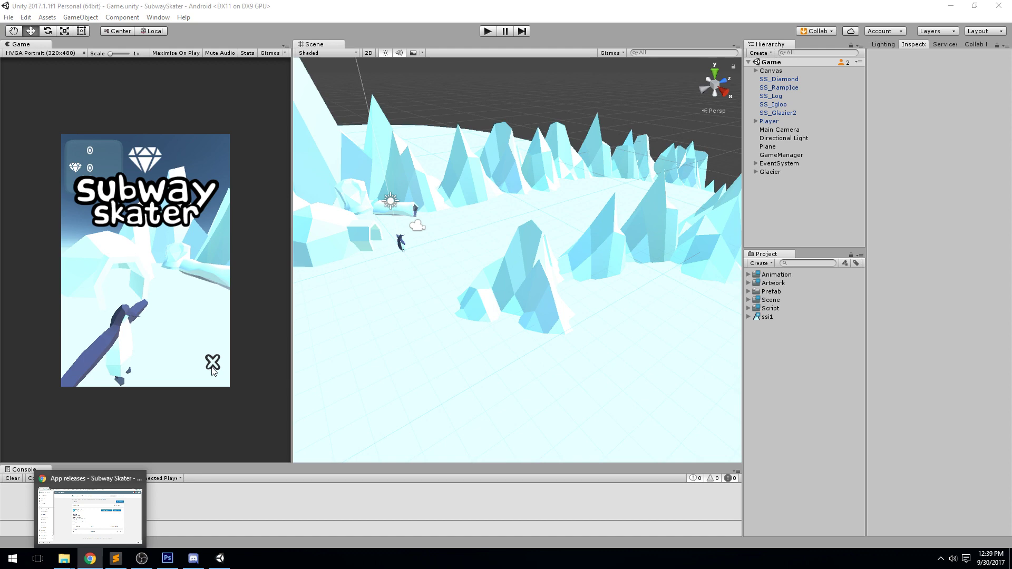
Switch from Unity to the Chrome window showing Subway Skater's App releases page
{"action": "left_click", "coordinate": [79, 491]}
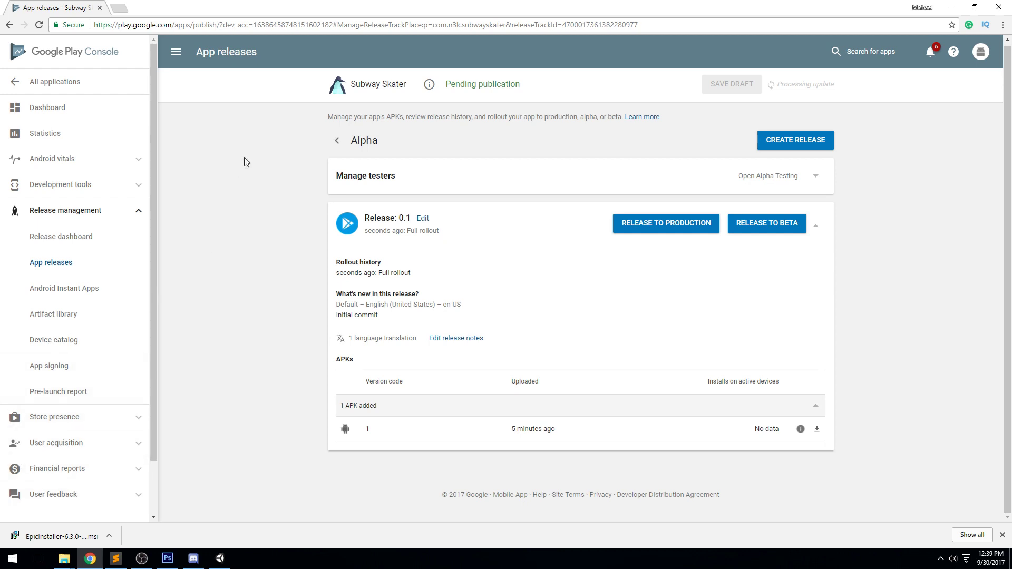
{"action": "left_click_drag", "start_coordinate": [455, 85], "coordinate": [521, 85]}
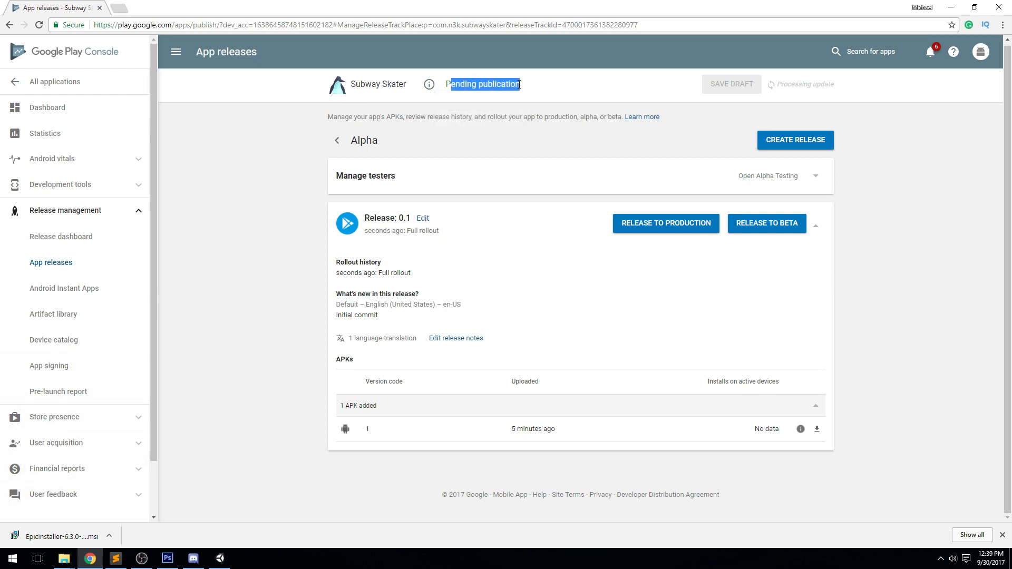
{"action": "left_click", "coordinate": [547, 92]}
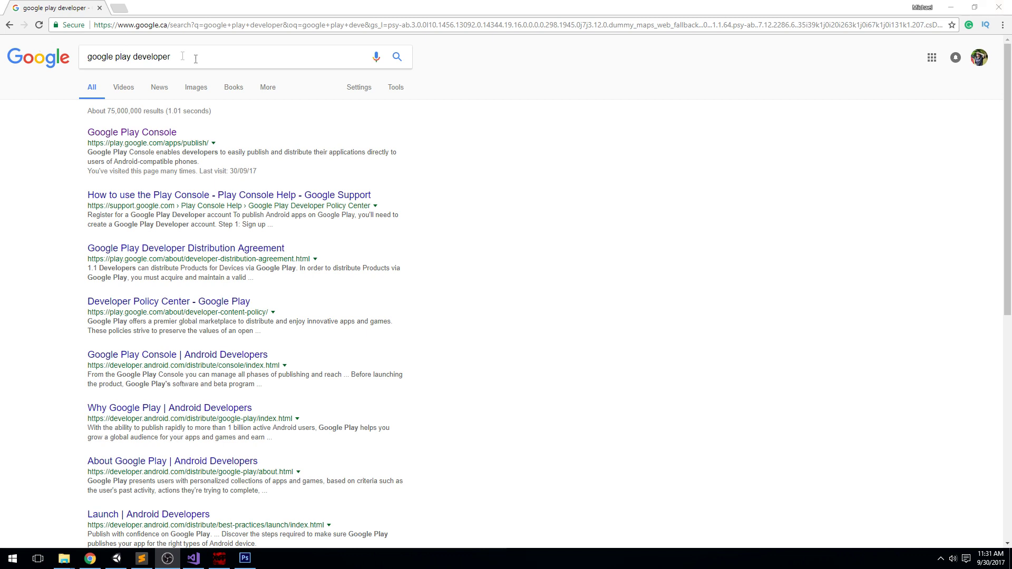
Go to the Google Play Console result (play.google.com/apps/publish) from the 'google play developer' search
{"action": "left_click_drag", "start_coordinate": [237, 72], "coordinate": [2, 49]}
{"action": "left_click_drag", "start_coordinate": [232, 59], "coordinate": [86, 55]}
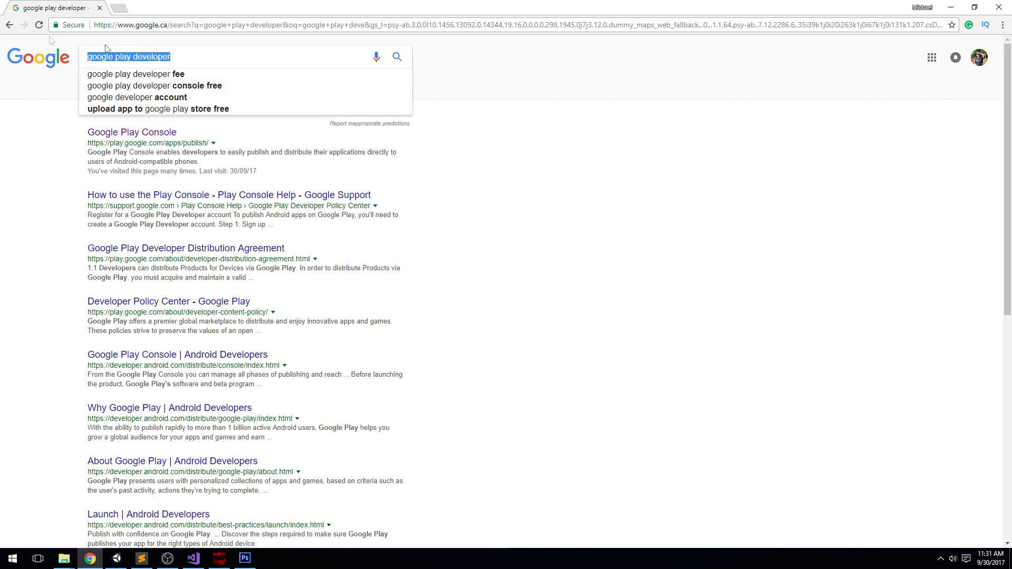
{"action": "left_click", "coordinate": [237, 118]}
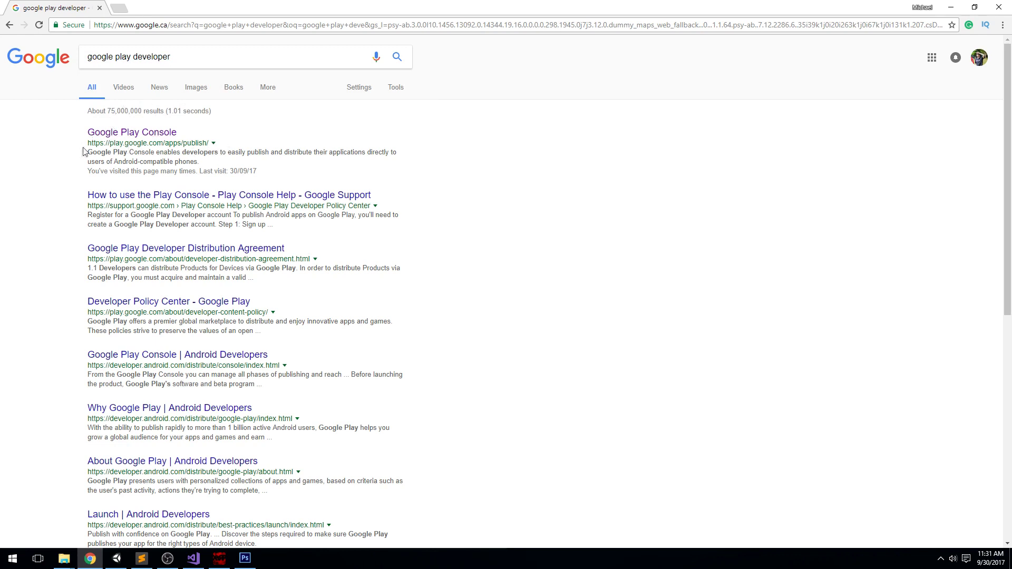
{"action": "left_click_drag", "start_coordinate": [87, 143], "coordinate": [212, 145]}
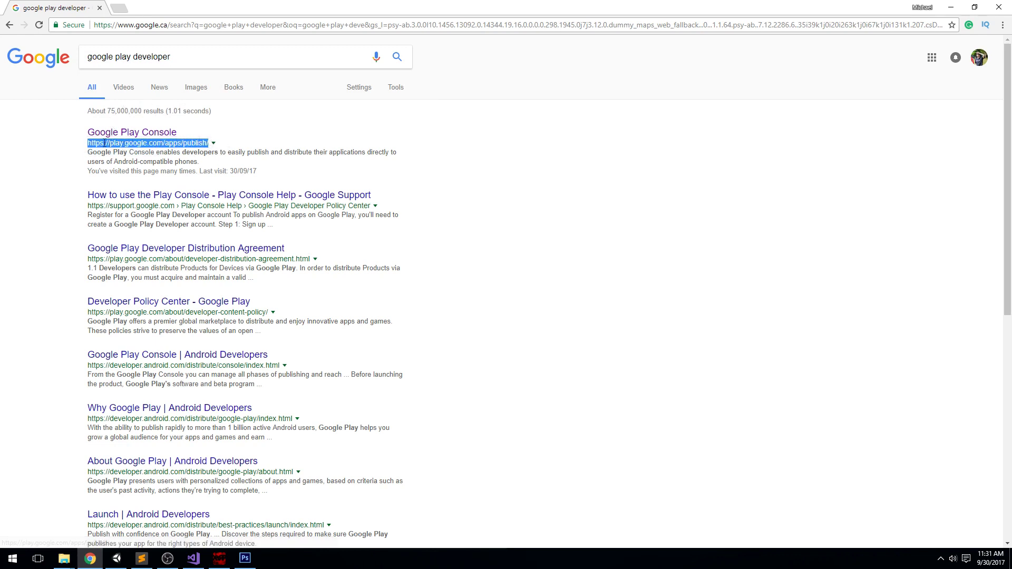
{"action": "left_click", "coordinate": [129, 150]}
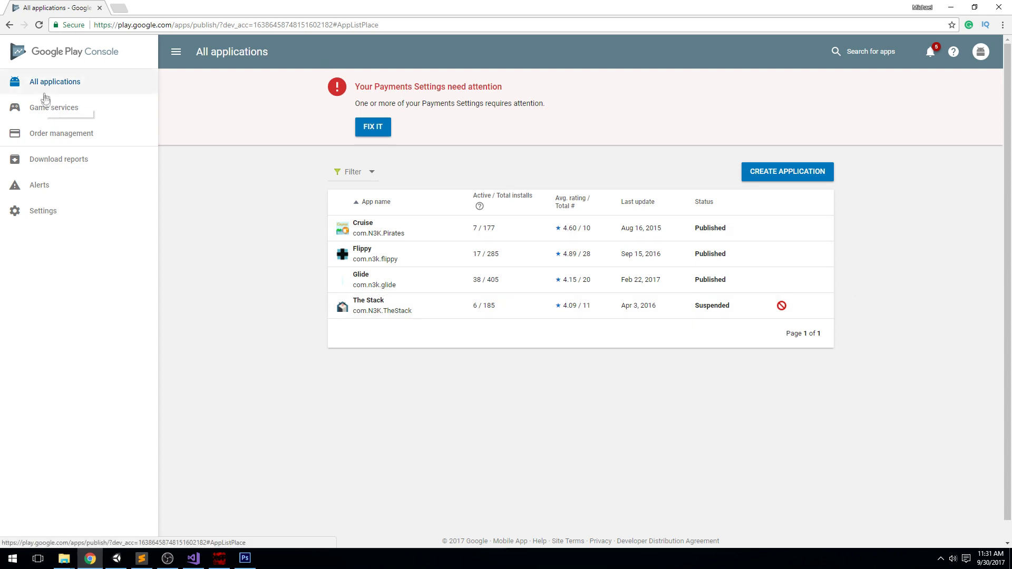
Create the 'Subway Skater' app with English (United States) as default language
{"action": "left_click", "coordinate": [795, 180]}
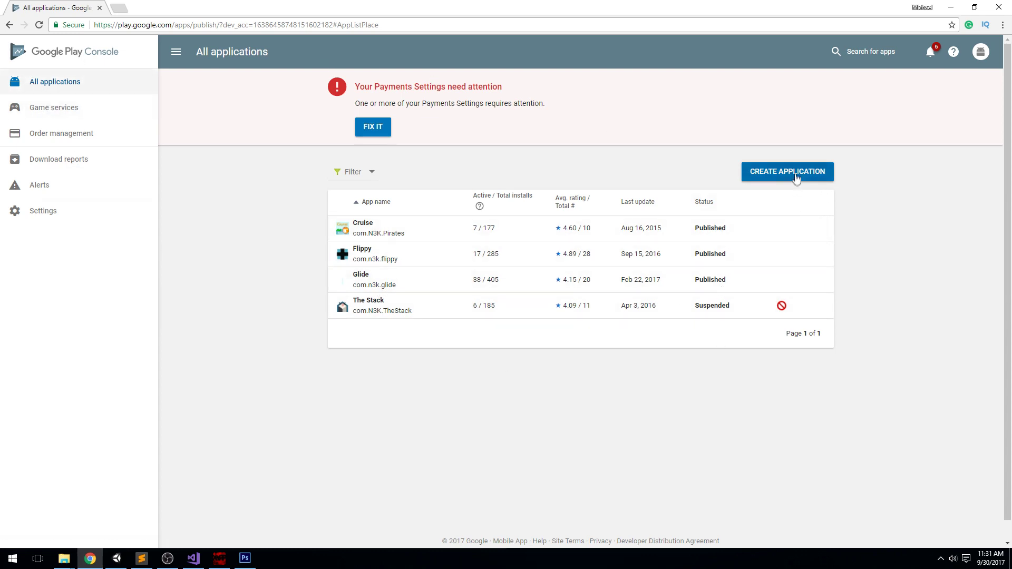
{"action": "left_click", "coordinate": [452, 251]}
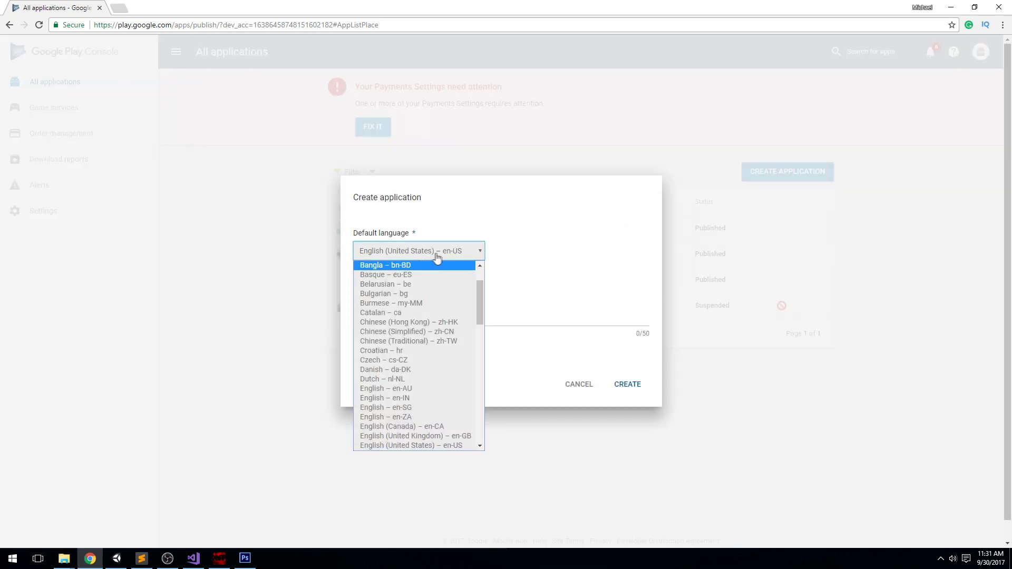
{"action": "left_click", "coordinate": [367, 236]}
{"action": "left_click", "coordinate": [408, 322]}
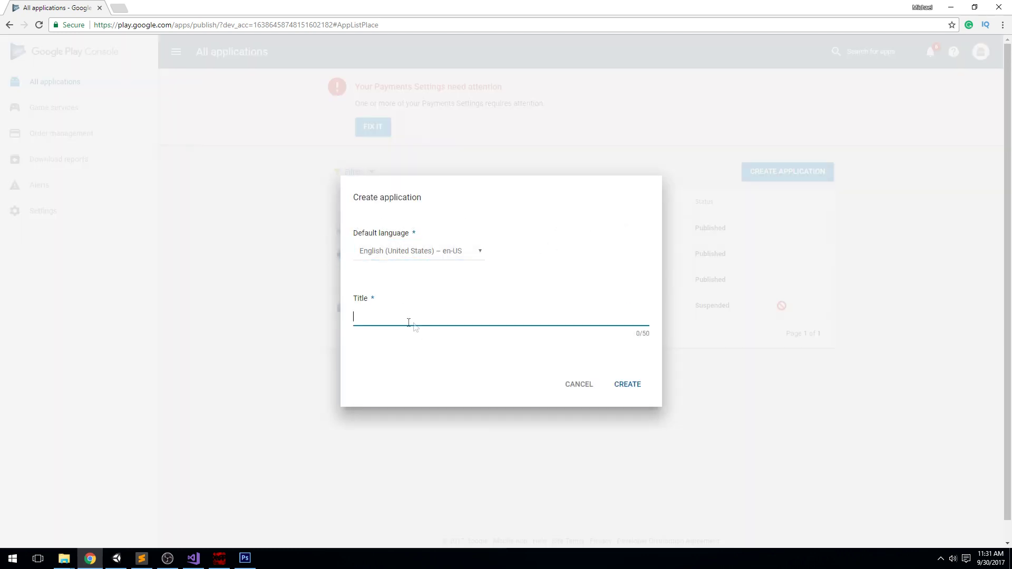
{"action": "type", "text": "Subway"}
{"action": "key", "text": "BackSpace"}
{"action": "key", "text": "BackSpace"}
{"action": "key", "text": "BackSpace"}
{"action": "type", "text": "way Skater"}
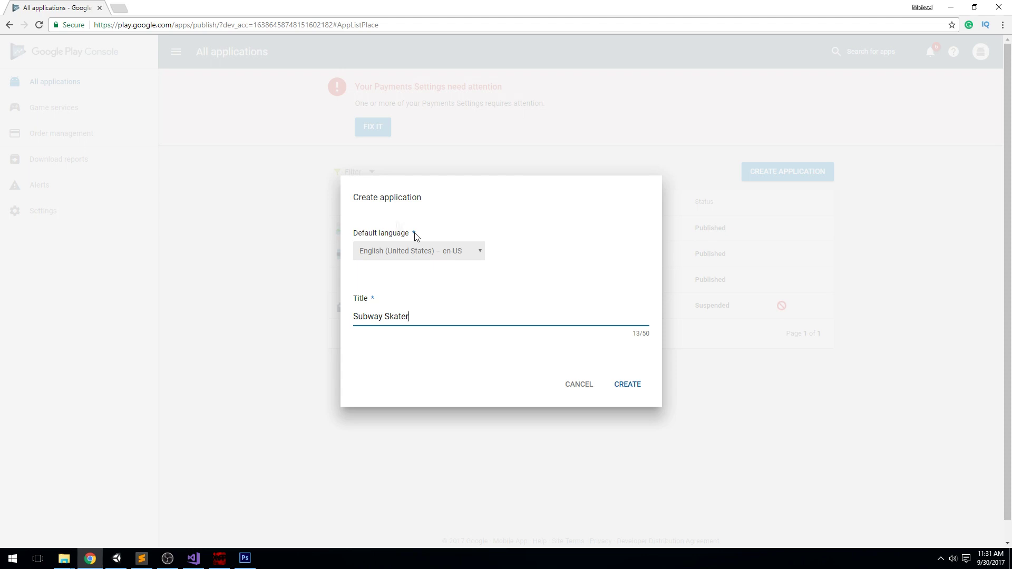
{"action": "left_click", "coordinate": [633, 392]}
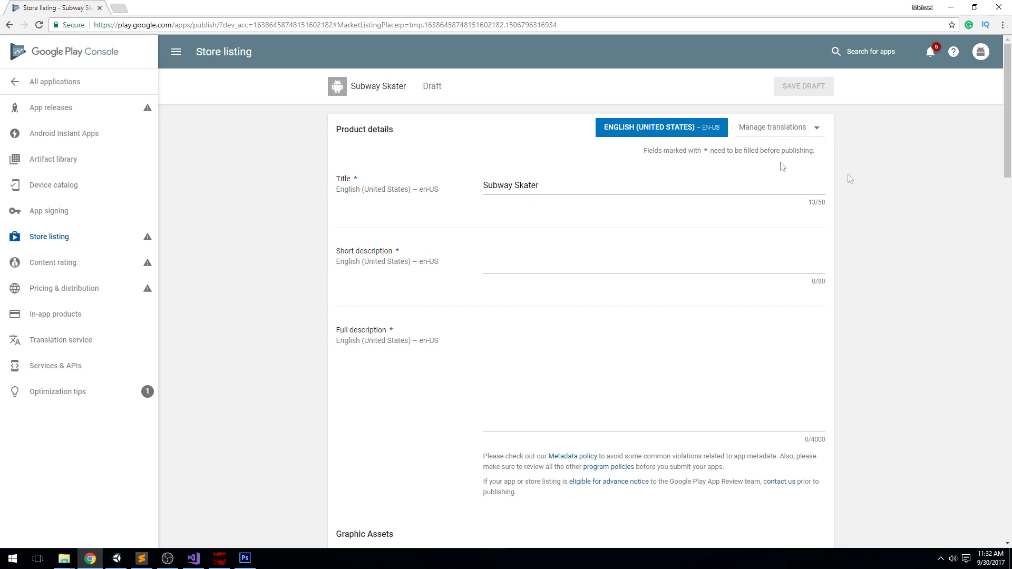
Enter the short description 'You're a Pingu running free', accepting the Pingu capitalisation
{"action": "left_click", "coordinate": [802, 130]}
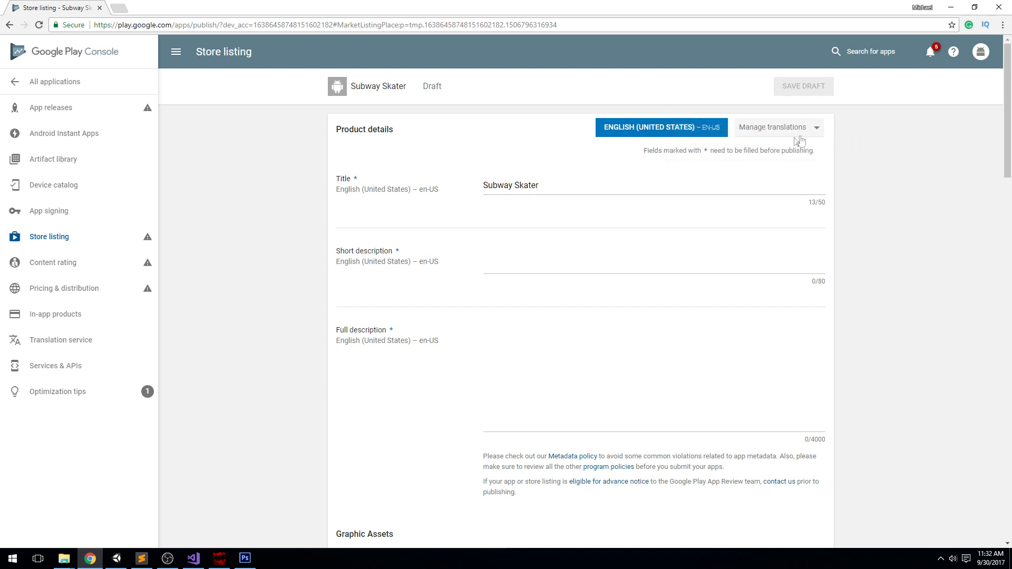
{"action": "left_click", "coordinate": [521, 261]}
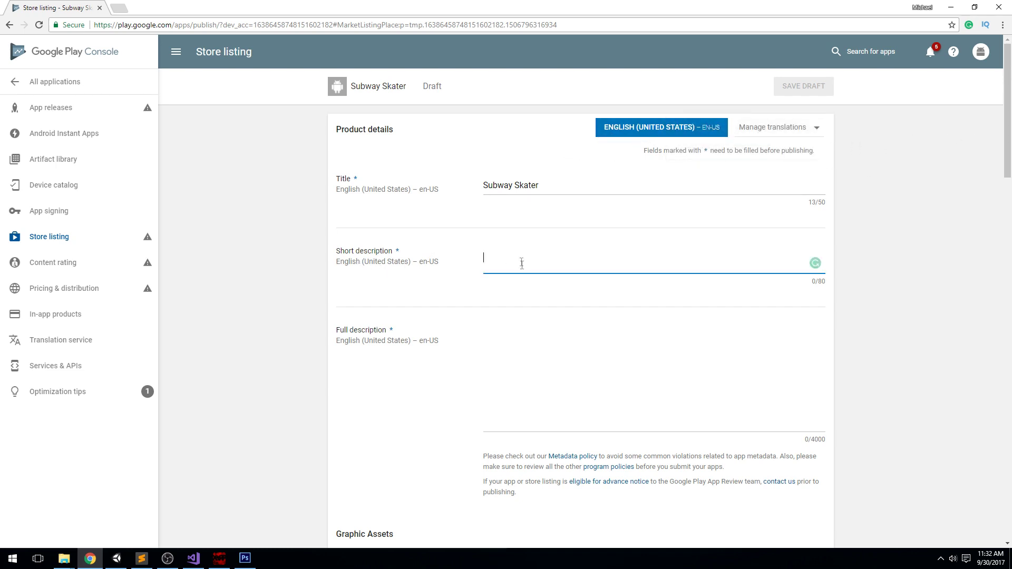
{"action": "type", "text": "Y"}
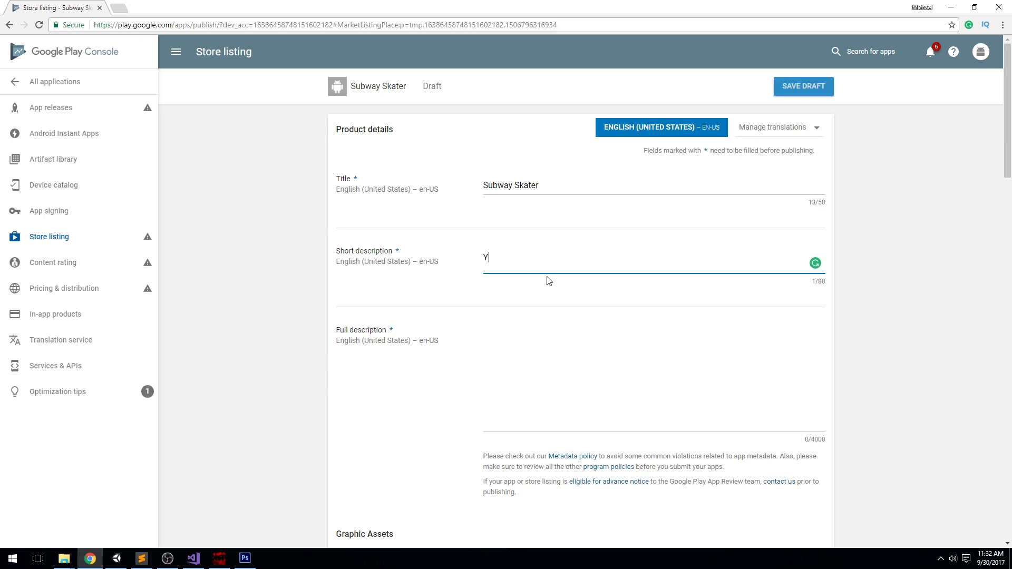
{"action": "type", "text": "our"}
{"action": "type", "text": "'re"}
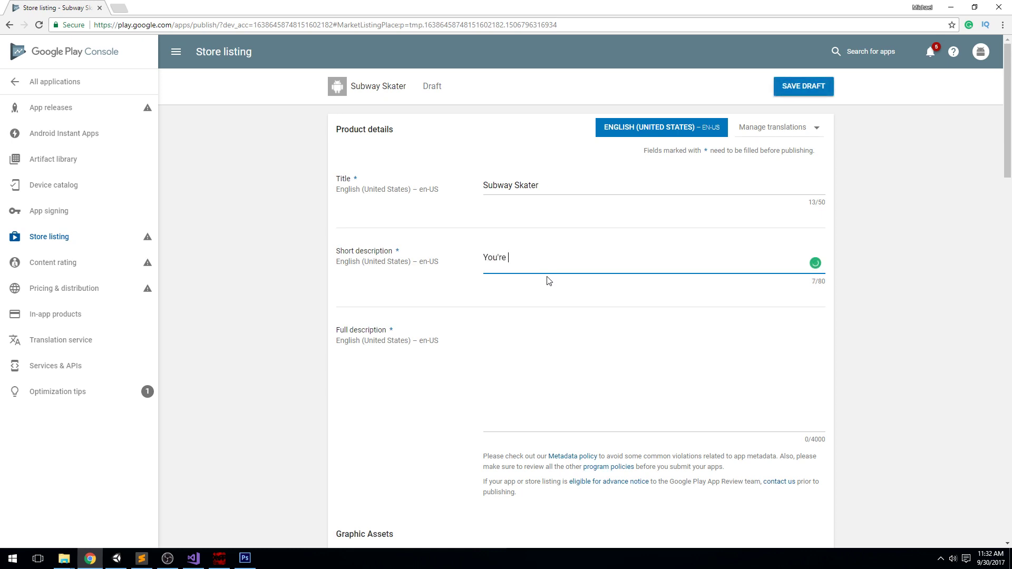
{"action": "type", "text": "a pingu running free"}
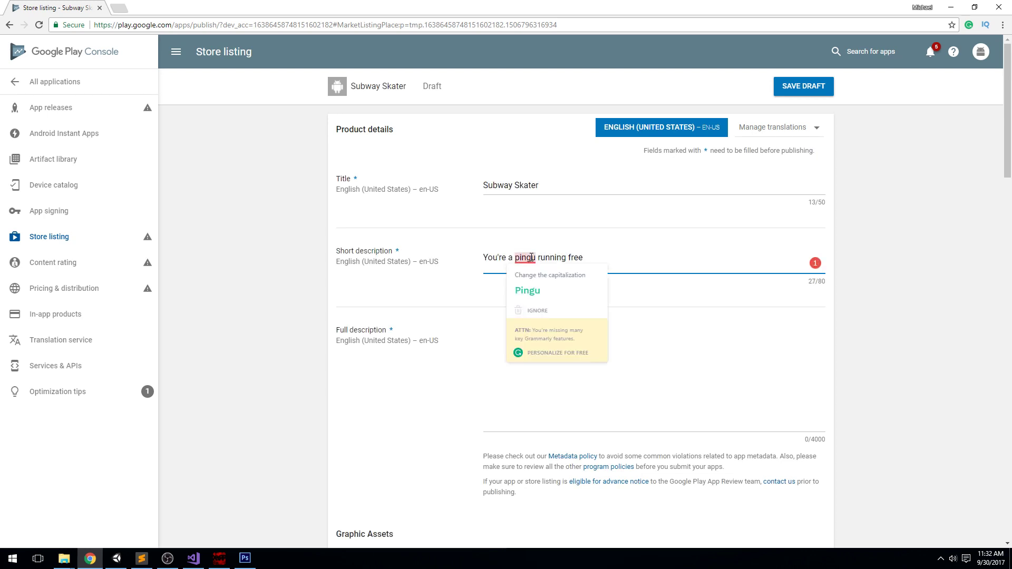
{"action": "left_click", "coordinate": [527, 289]}
{"action": "scroll", "coordinate": [790, 301], "scroll_direction": "down", "scroll_amount": 3}
Copy the short description text into the Full description field
{"action": "left_click", "coordinate": [598, 214]}
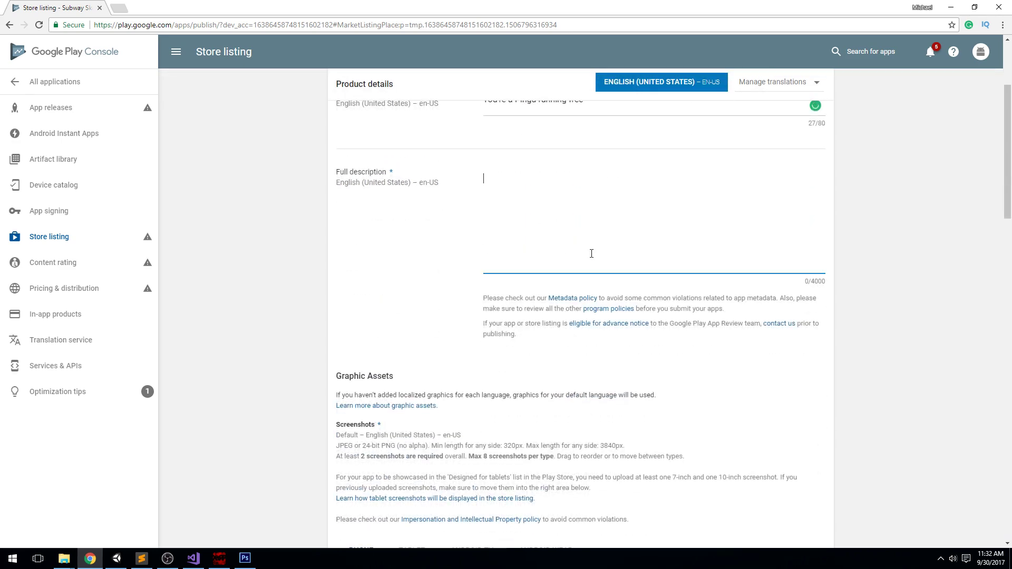
{"action": "scroll", "coordinate": [865, 300], "scroll_direction": "up", "scroll_amount": 2}
{"action": "left_click", "coordinate": [606, 208]}
{"action": "key", "text": "ctrl+a"}
{"action": "key", "text": "ctrl+c"}
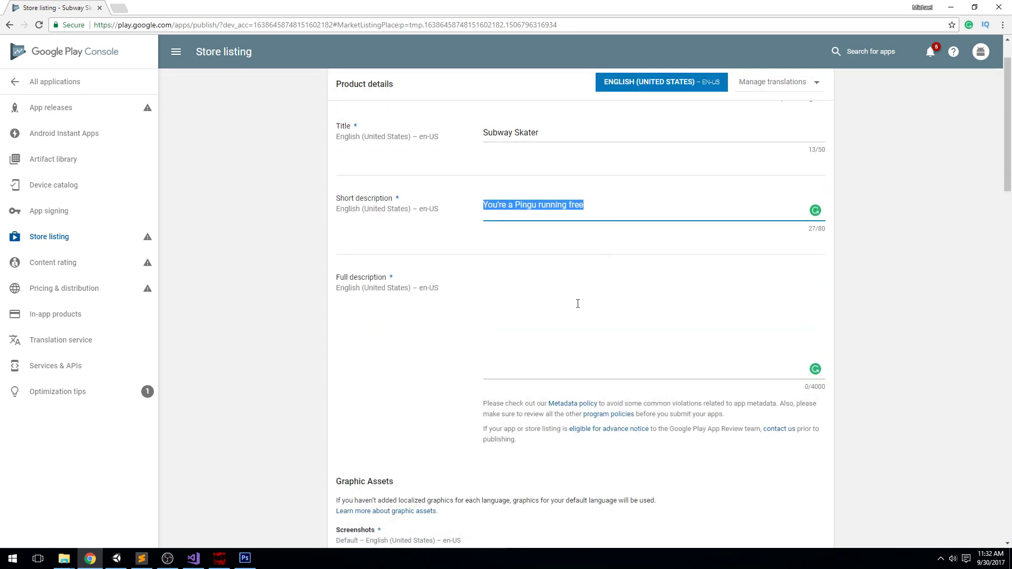
{"action": "left_click", "coordinate": [576, 300]}
{"action": "key", "text": "ctrl+v"}
{"action": "scroll", "coordinate": [321, 355], "scroll_direction": "down", "scroll_amount": 2}
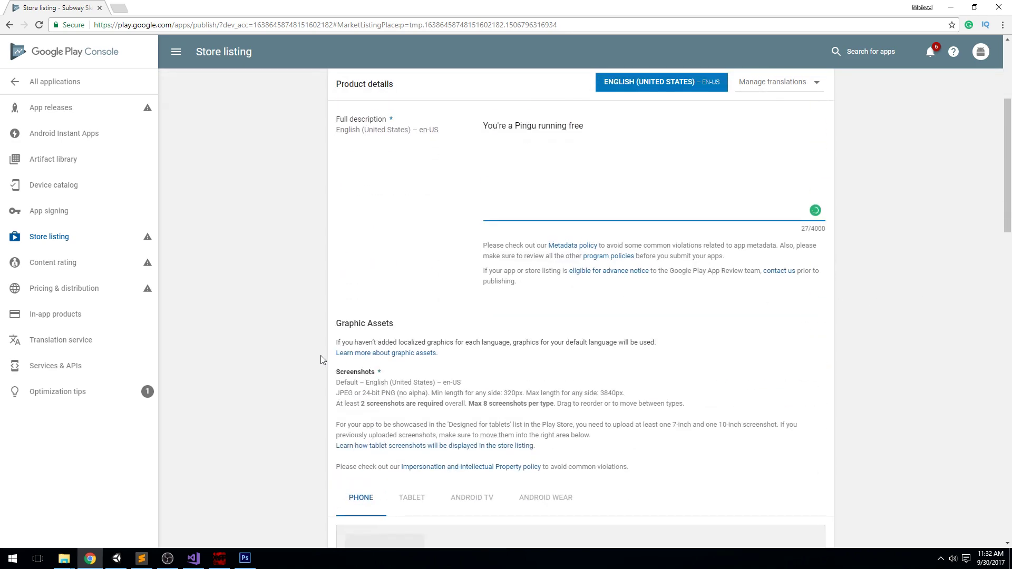
{"action": "scroll", "coordinate": [358, 164], "scroll_direction": "down", "scroll_amount": 2}
{"action": "left_click_drag", "start_coordinate": [339, 167], "coordinate": [427, 167]}
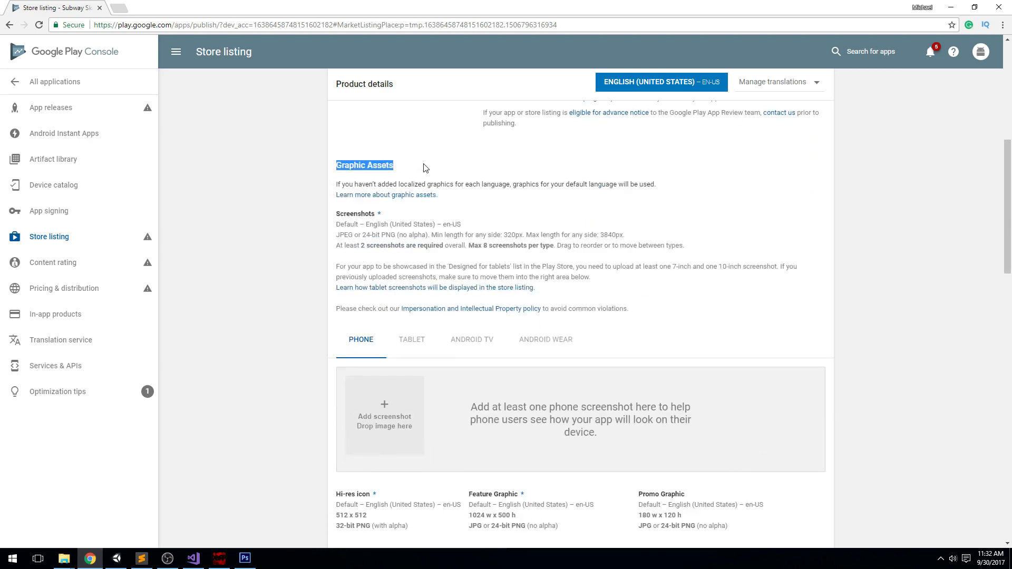
{"action": "left_click", "coordinate": [428, 169]}
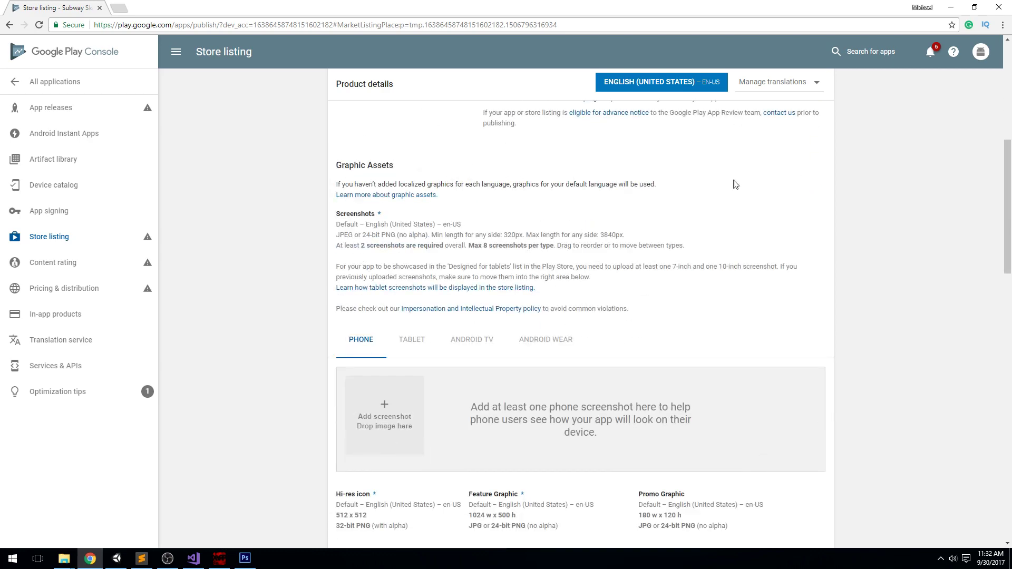
{"action": "left_click_drag", "start_coordinate": [668, 186], "coordinate": [322, 186]}
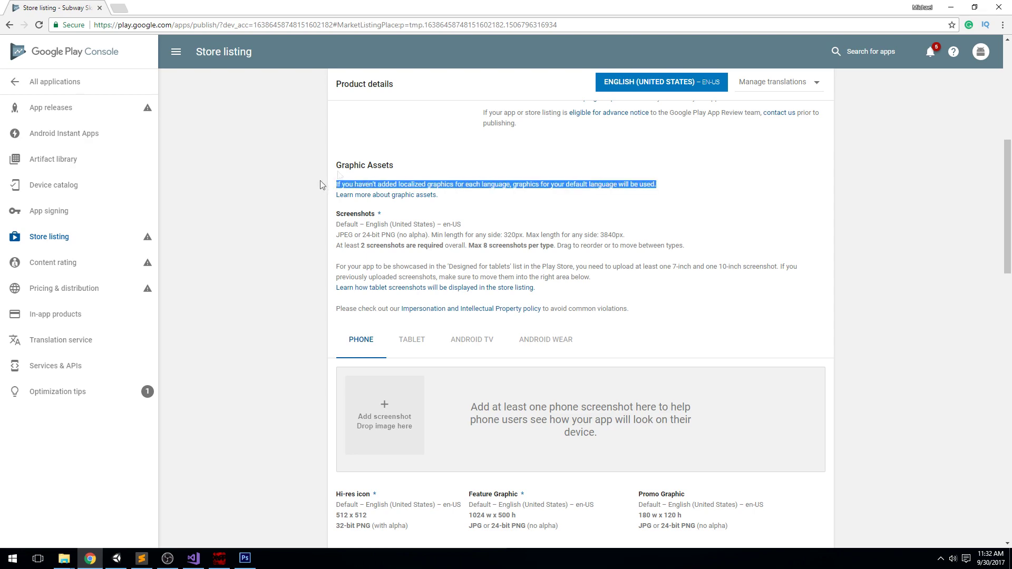
{"action": "left_click", "coordinate": [441, 182]}
{"action": "scroll", "coordinate": [446, 244], "scroll_direction": "down", "scroll_amount": 1}
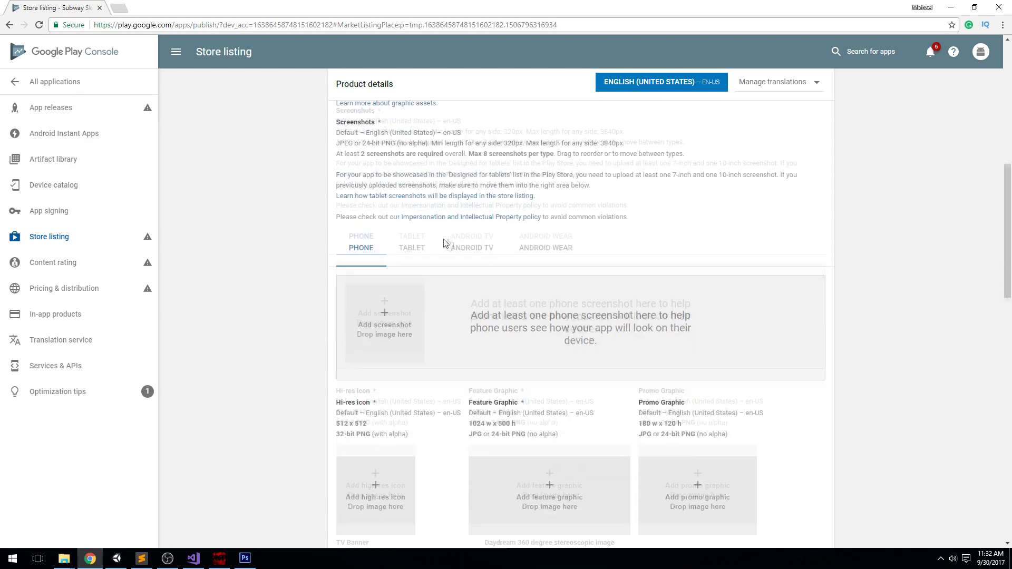
{"action": "scroll", "coordinate": [689, 215], "scroll_direction": "down", "scroll_amount": 2}
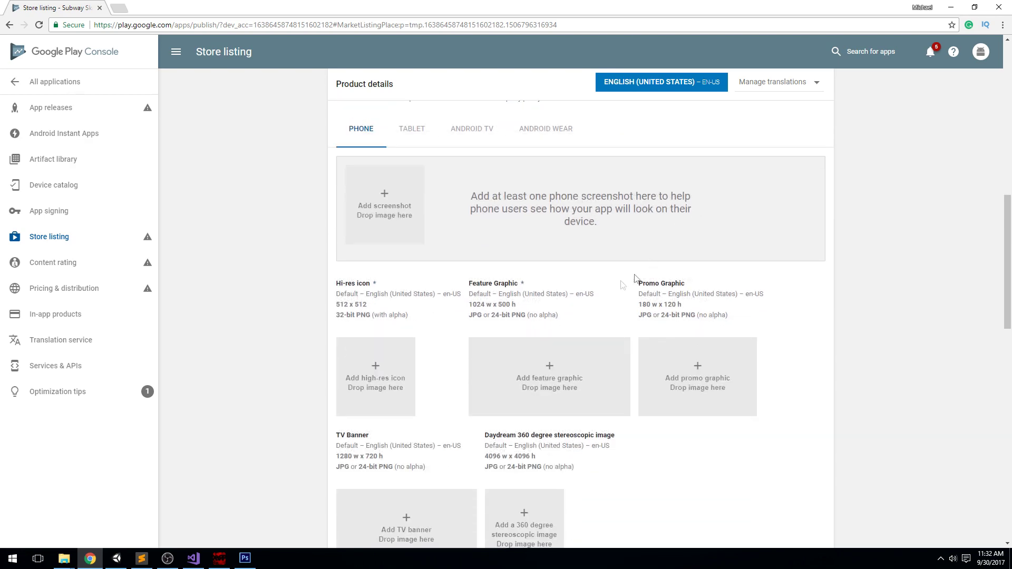
{"action": "scroll", "coordinate": [507, 295], "scroll_direction": "down", "scroll_amount": 1}
{"action": "scroll", "coordinate": [522, 340], "scroll_direction": "down", "scroll_amount": 2}
{"action": "scroll", "coordinate": [506, 363], "scroll_direction": "down", "scroll_amount": 1}
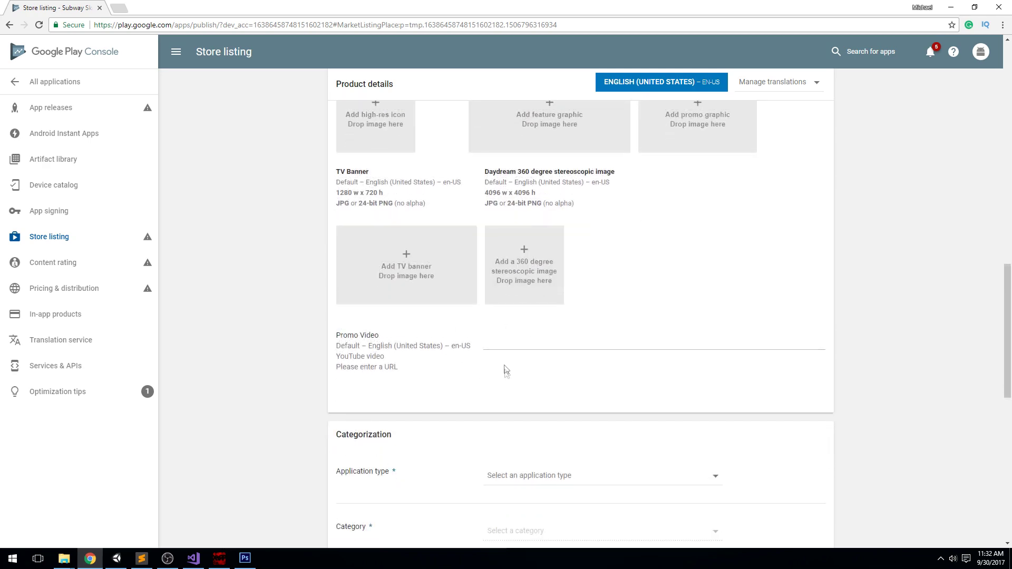
{"action": "scroll", "coordinate": [712, 380], "scroll_direction": "up", "scroll_amount": 3}
{"action": "scroll", "coordinate": [625, 332], "scroll_direction": "up", "scroll_amount": 3}
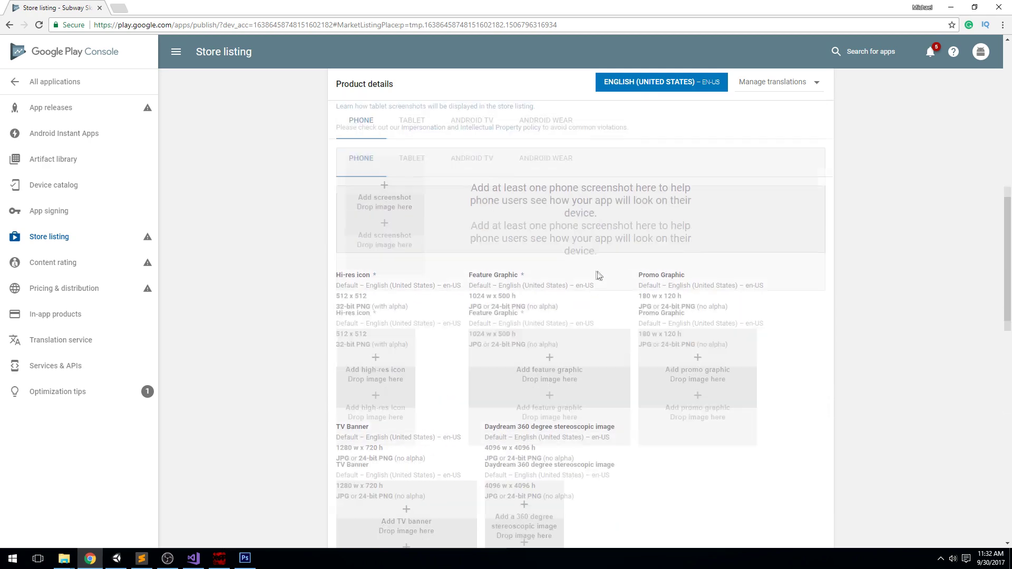
{"action": "scroll", "coordinate": [414, 264], "scroll_direction": "down", "scroll_amount": 1}
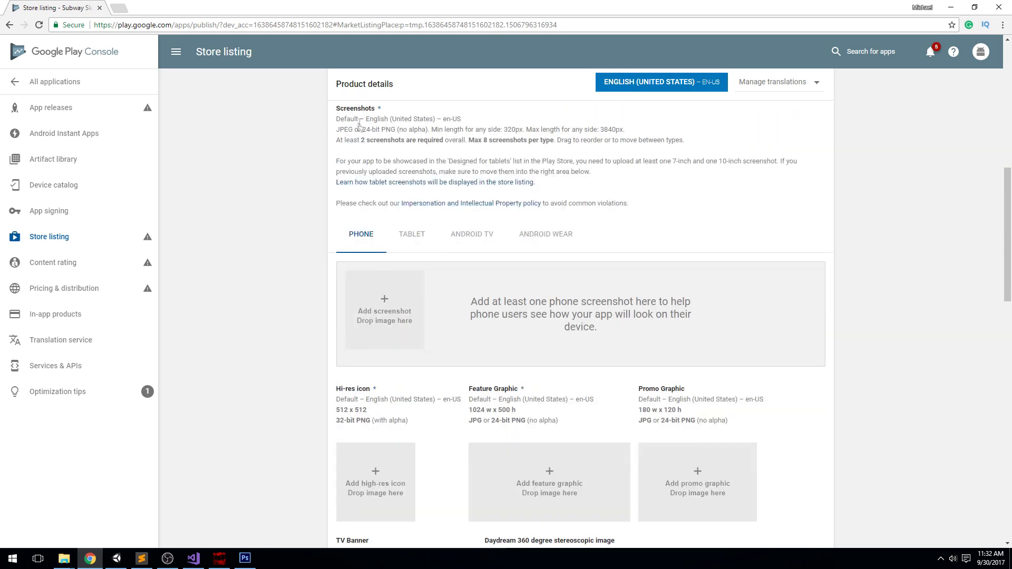
{"action": "scroll", "coordinate": [340, 174], "scroll_direction": "down", "scroll_amount": 2}
{"action": "scroll", "coordinate": [305, 316], "scroll_direction": "down", "scroll_amount": 2}
{"action": "scroll", "coordinate": [361, 241], "scroll_direction": "down", "scroll_amount": 1}
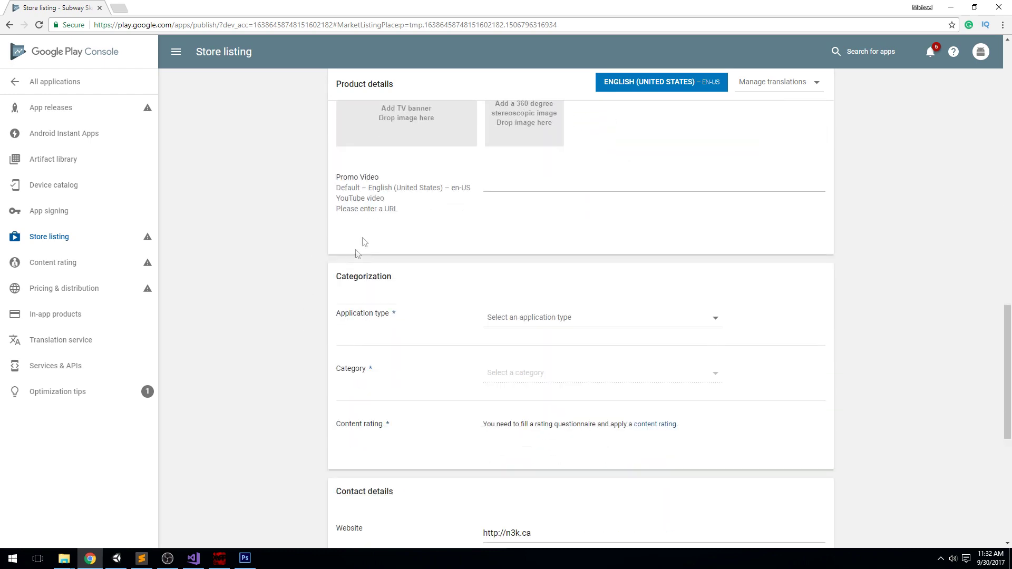
Set the application type to Games and the category to Action
{"action": "left_click", "coordinate": [553, 318]}
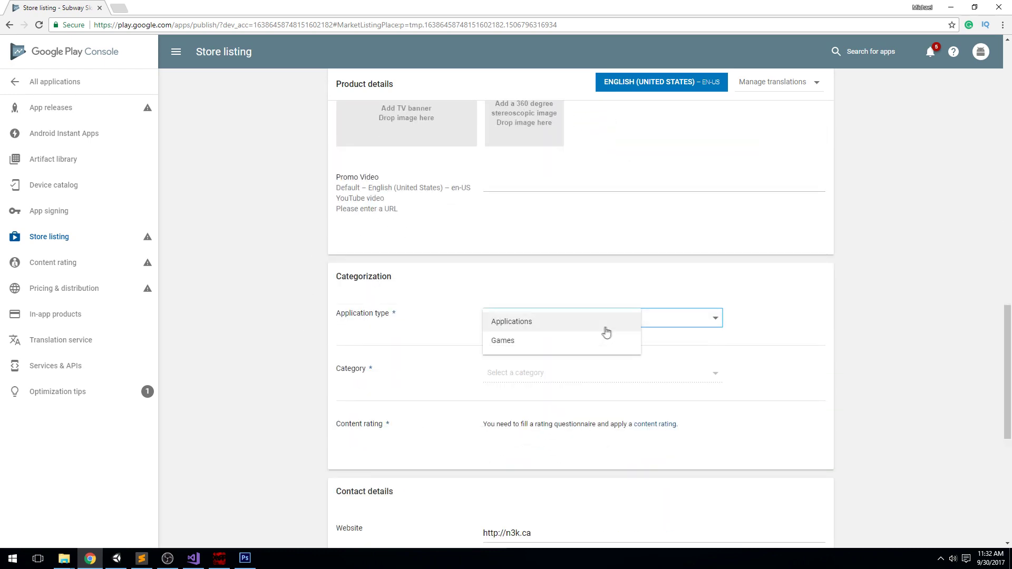
{"action": "left_click", "coordinate": [542, 341]}
{"action": "left_click", "coordinate": [536, 373]}
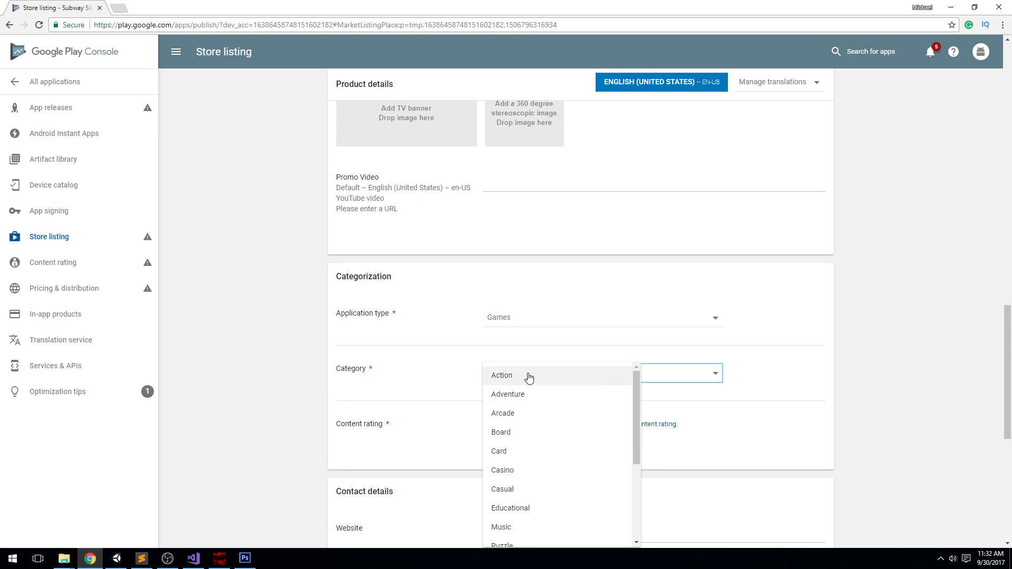
{"action": "left_click", "coordinate": [527, 375]}
{"action": "scroll", "coordinate": [834, 367], "scroll_direction": "down", "scroll_amount": 1}
{"action": "left_click", "coordinate": [574, 265]}
{"action": "scroll", "coordinate": [554, 356], "scroll_direction": "down", "scroll_amount": 2}
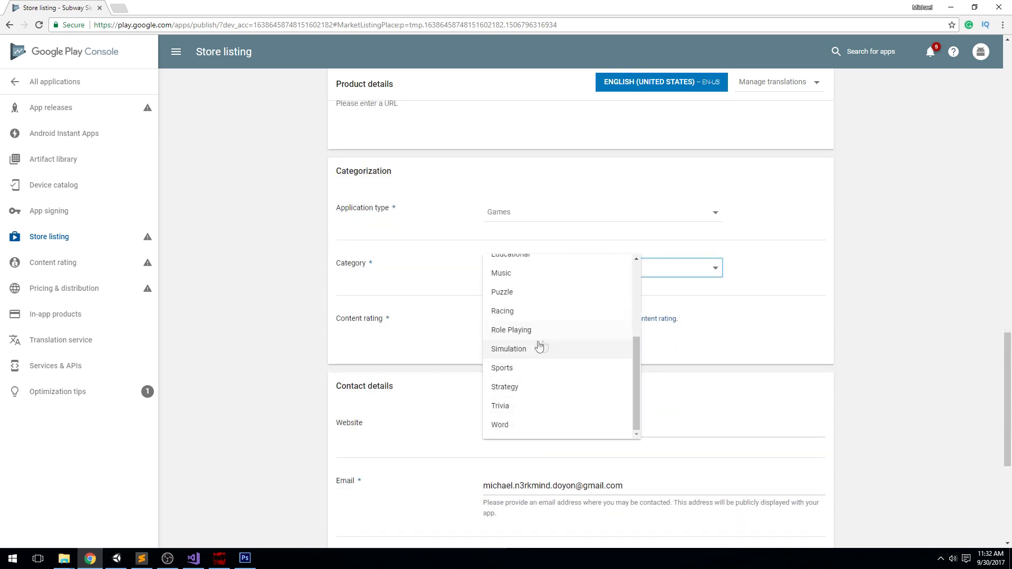
{"action": "scroll", "coordinate": [539, 325], "scroll_direction": "up", "scroll_amount": 1}
{"action": "scroll", "coordinate": [537, 324], "scroll_direction": "up", "scroll_amount": 2}
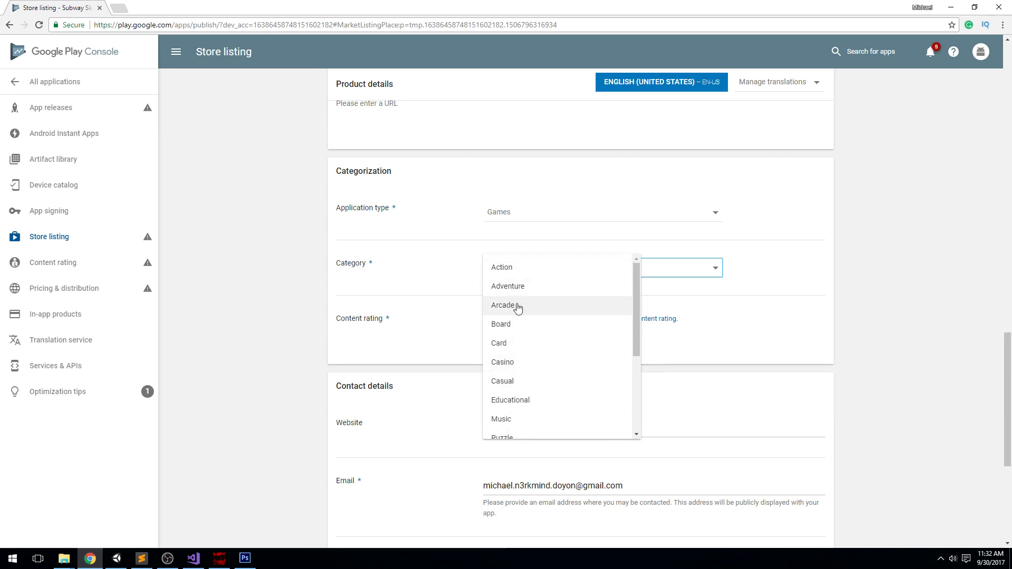
{"action": "left_click", "coordinate": [519, 273]}
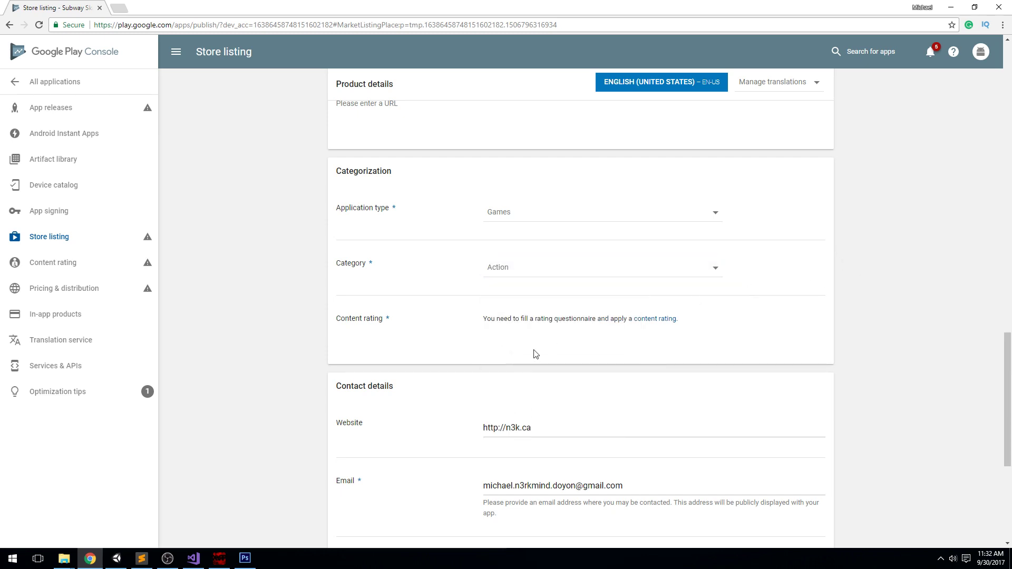
{"action": "scroll", "coordinate": [362, 332], "scroll_direction": "down", "scroll_amount": 2}
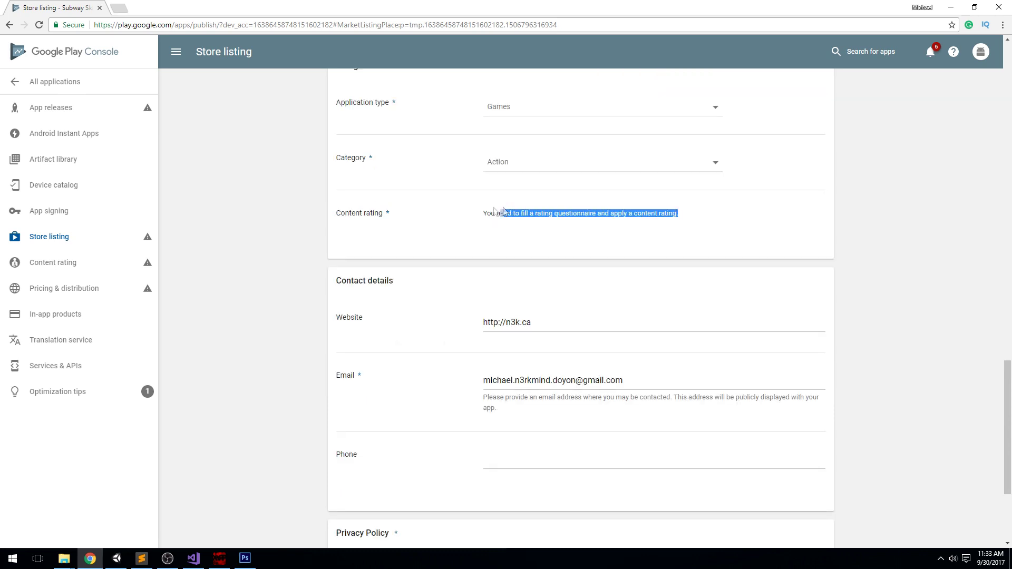
{"action": "left_click_drag", "start_coordinate": [699, 214], "coordinate": [480, 212]}
{"action": "scroll", "coordinate": [708, 300], "scroll_direction": "down", "scroll_amount": 3}
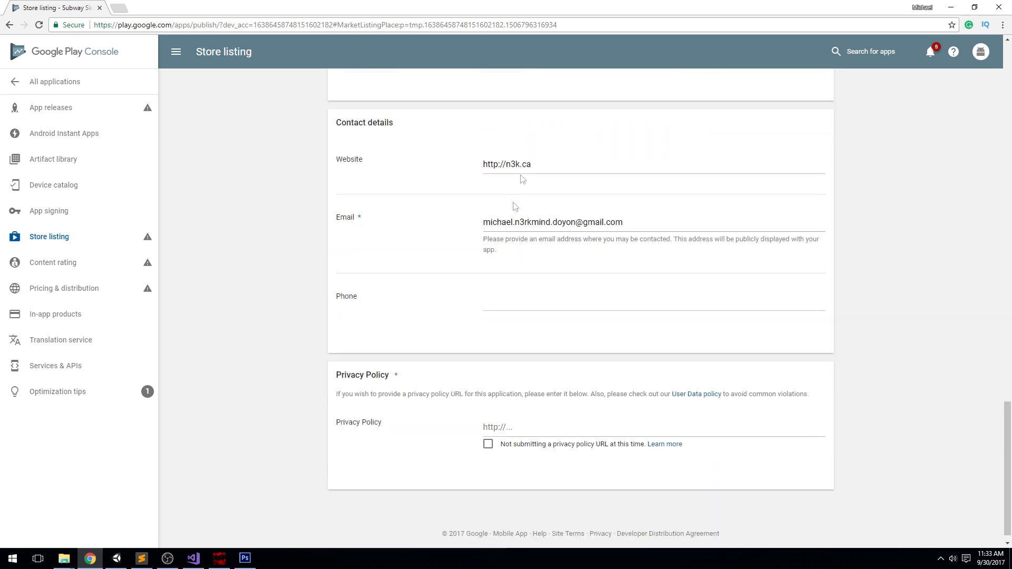
Check the contact email, save the listing draft, and visit App releases before returning to Unity
{"action": "left_click", "coordinate": [653, 237]}
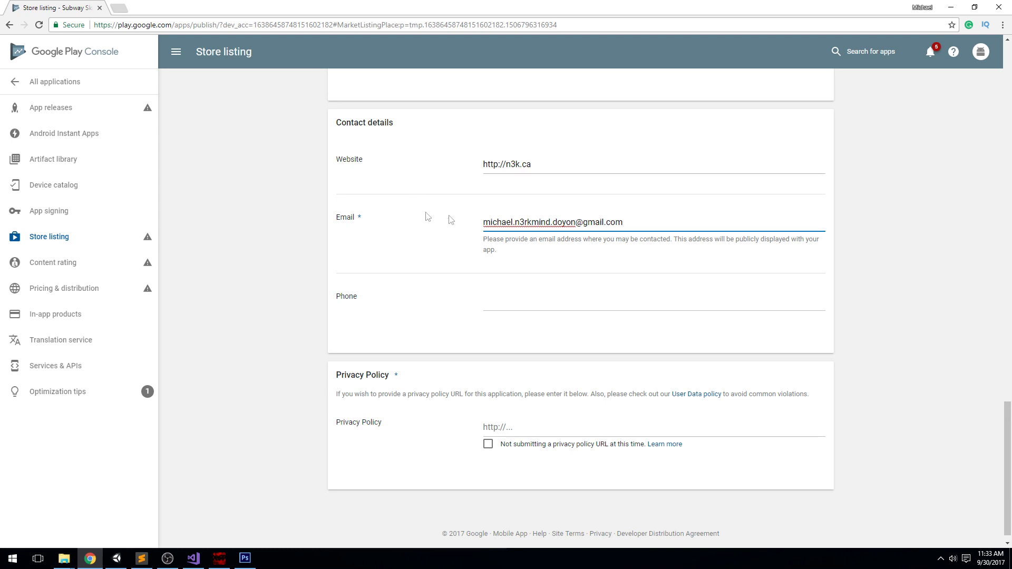
{"action": "left_click", "coordinate": [811, 241]}
{"action": "scroll", "coordinate": [588, 282], "scroll_direction": "down", "scroll_amount": 1}
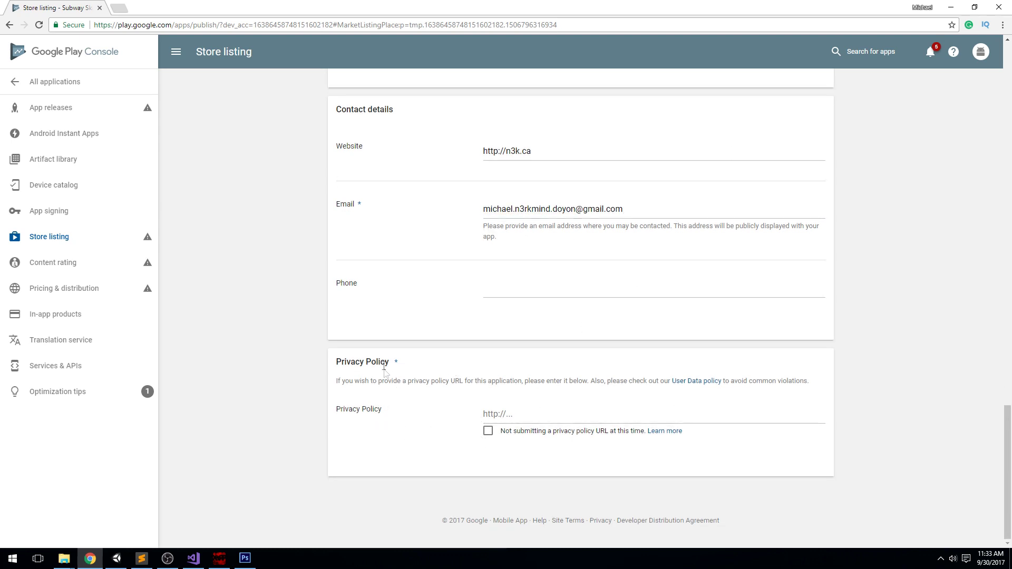
{"action": "scroll", "coordinate": [878, 199], "scroll_direction": "up", "scroll_amount": 15}
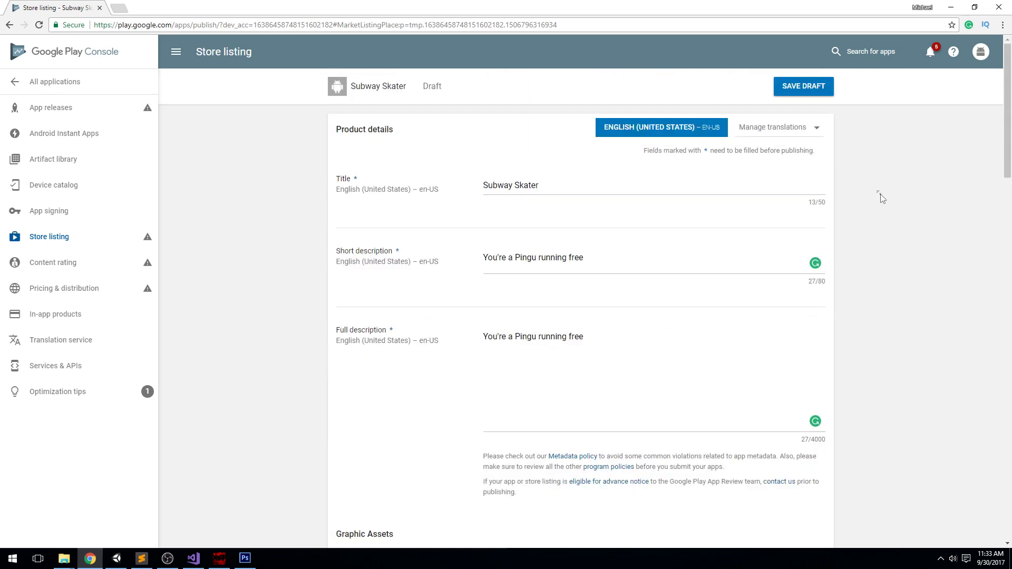
{"action": "left_click", "coordinate": [802, 82]}
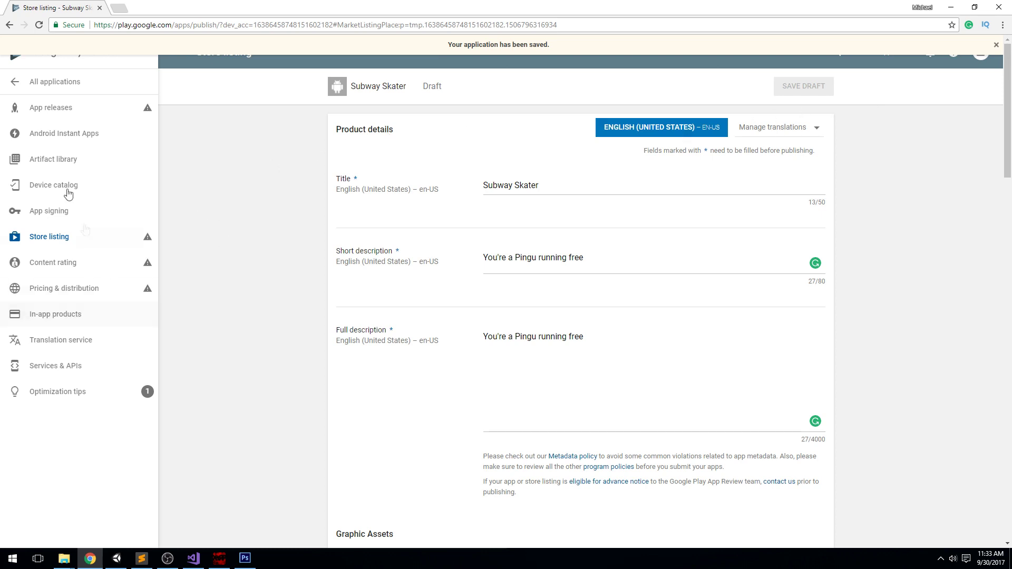
{"action": "left_click", "coordinate": [56, 116]}
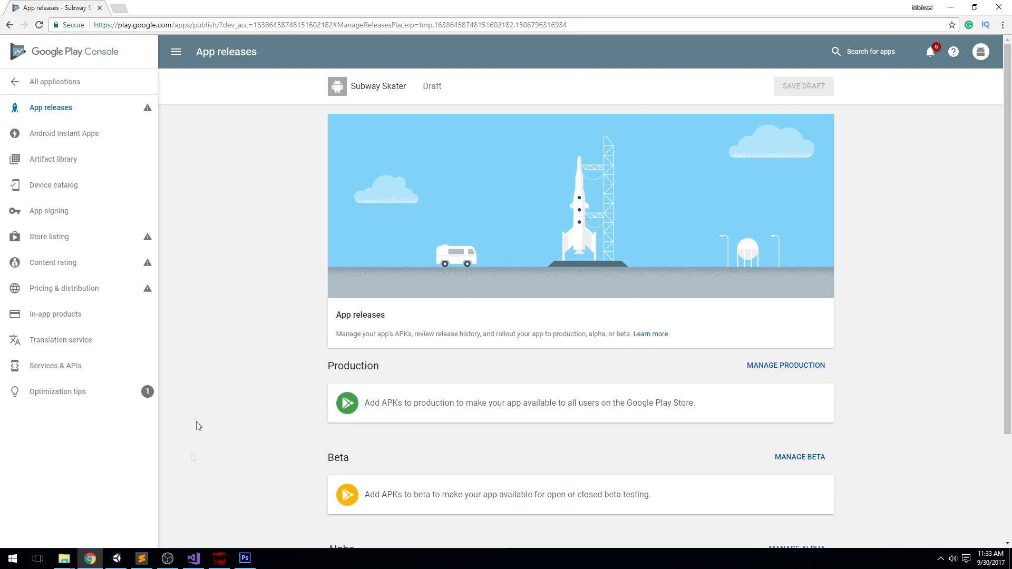
{"action": "left_click", "coordinate": [116, 559]}
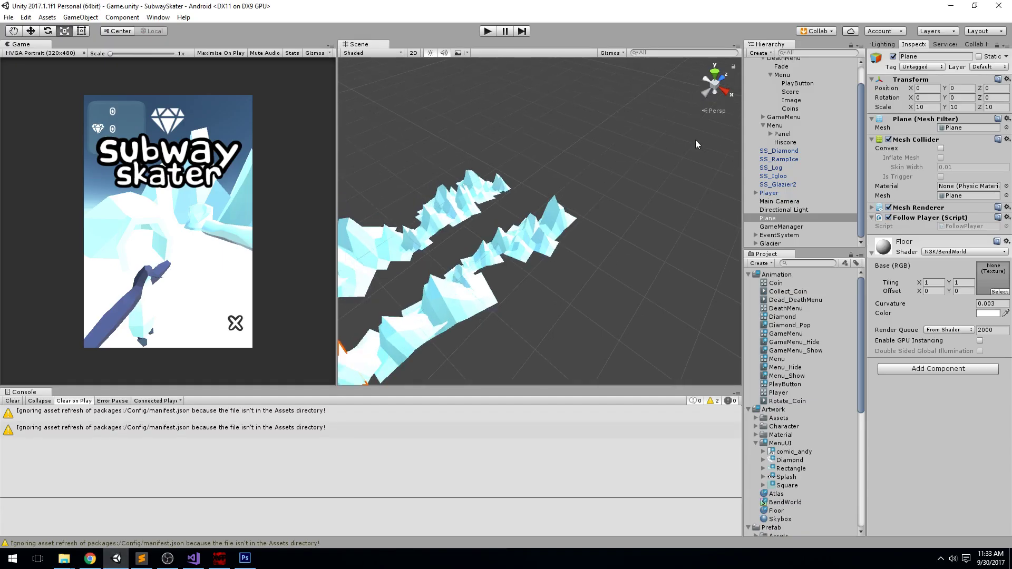
Set Default Orientation to Landscape Right under Android Player Settings' Resolution and Presentation
{"action": "left_click", "coordinate": [729, 118]}
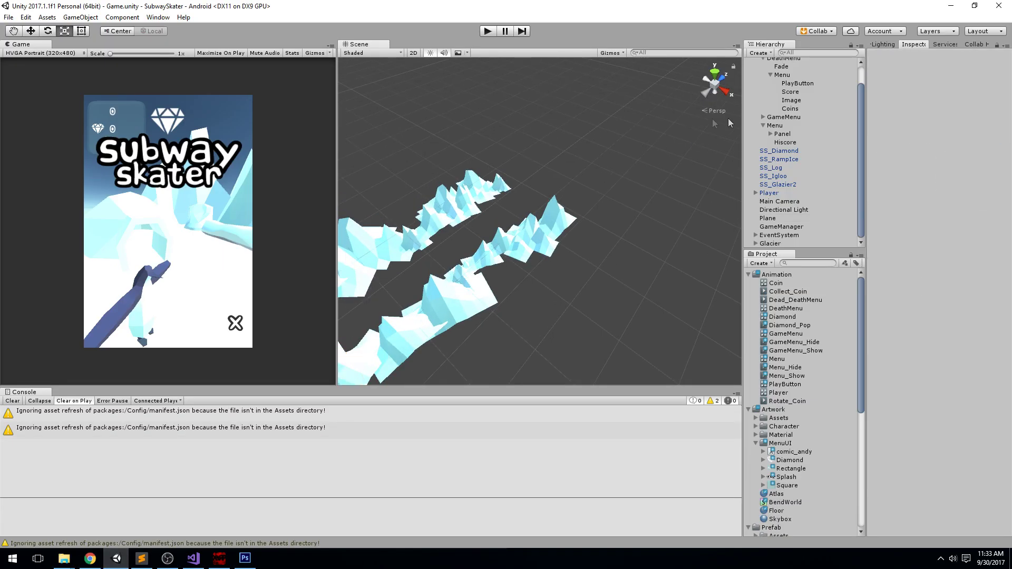
{"action": "left_click", "coordinate": [9, 18]}
{"action": "left_click", "coordinate": [32, 122]}
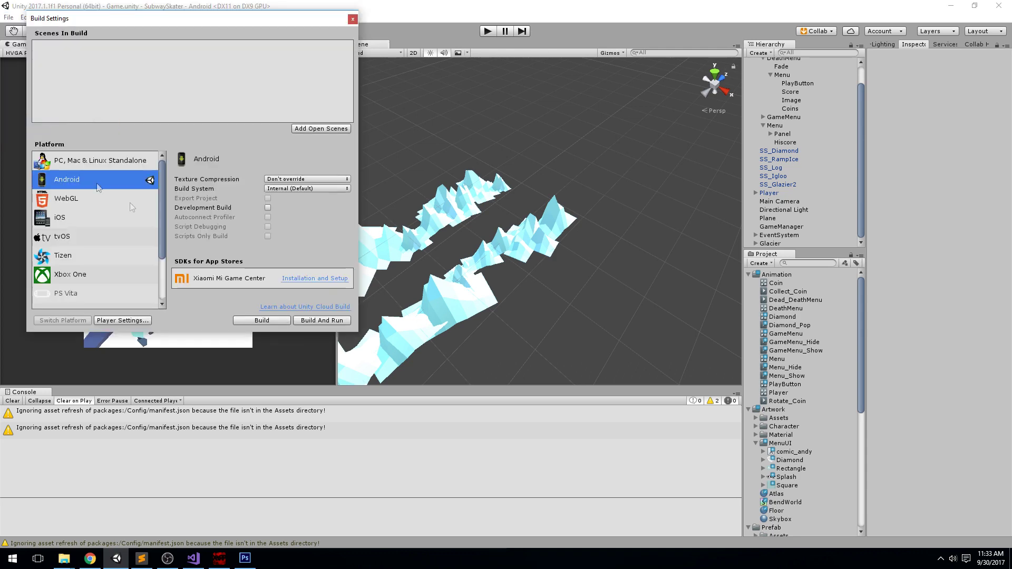
{"action": "left_click", "coordinate": [119, 321]}
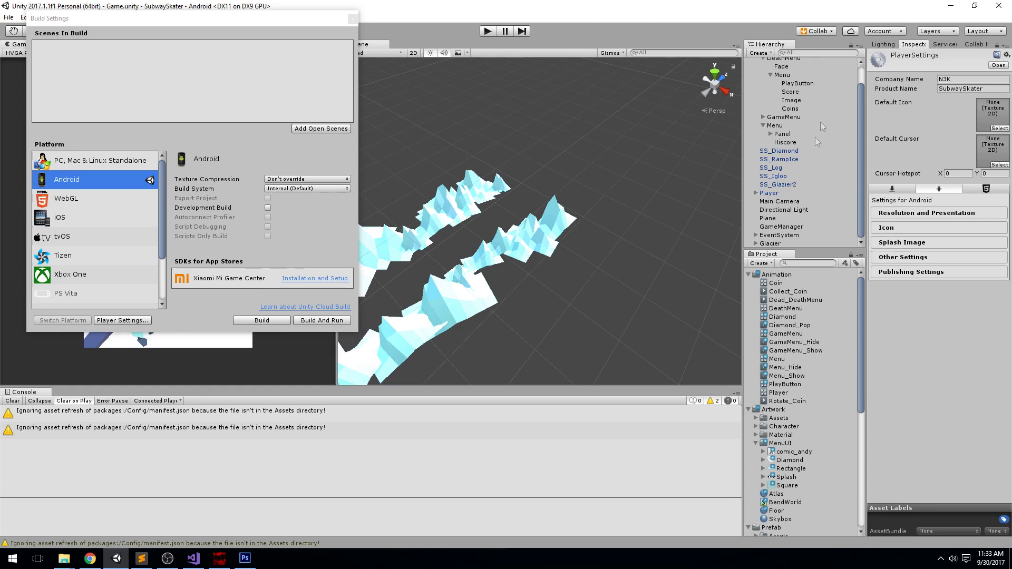
{"action": "left_click_drag", "start_coordinate": [867, 111], "coordinate": [722, 110]}
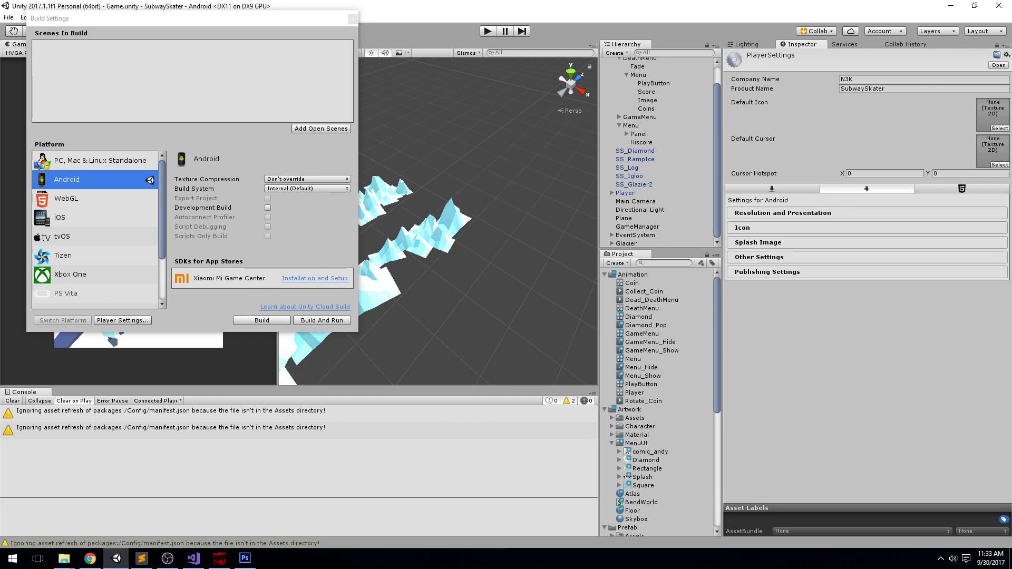
{"action": "left_click", "coordinate": [792, 214]}
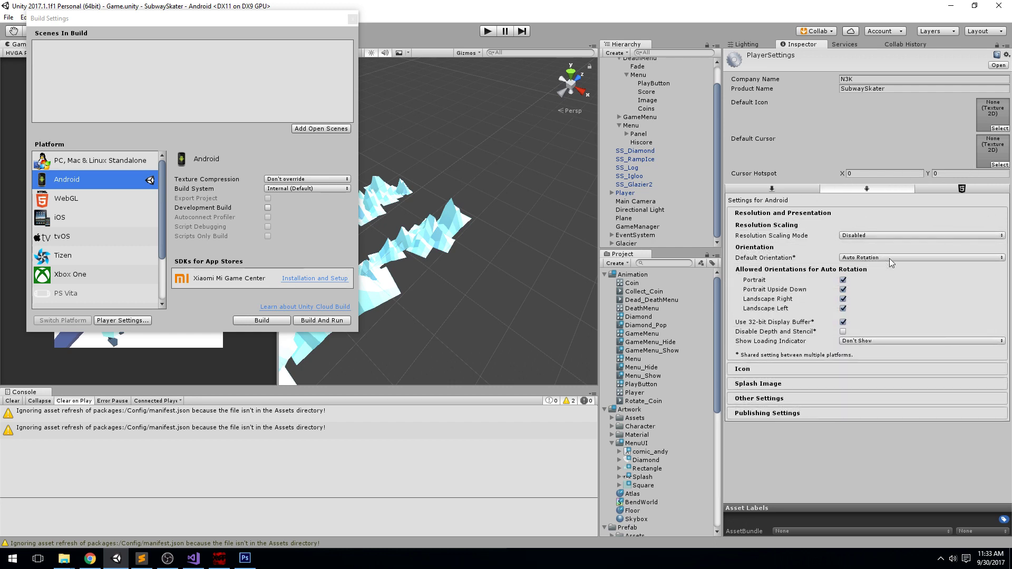
{"action": "left_click", "coordinate": [874, 260]}
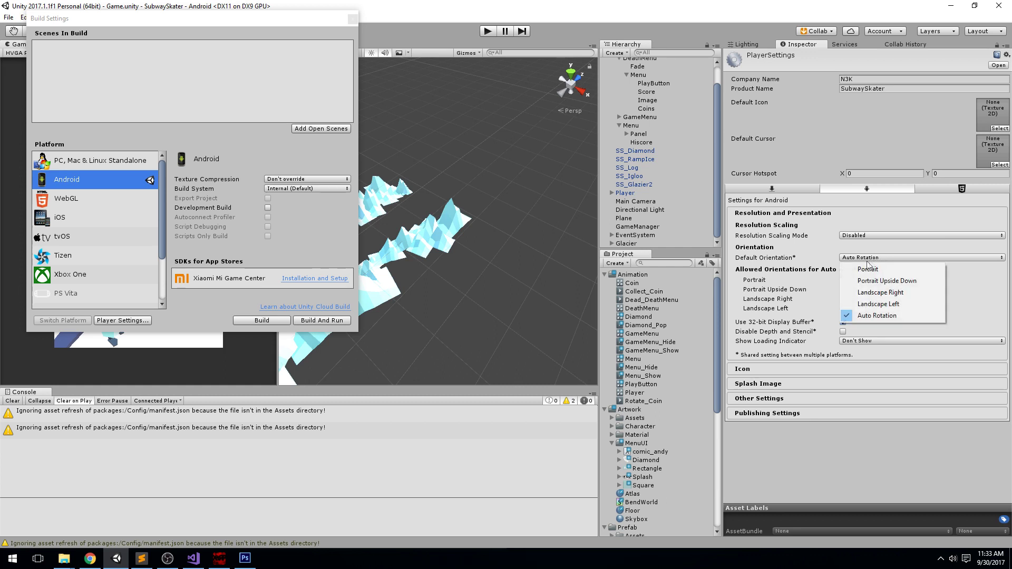
{"action": "left_click", "coordinate": [886, 292]}
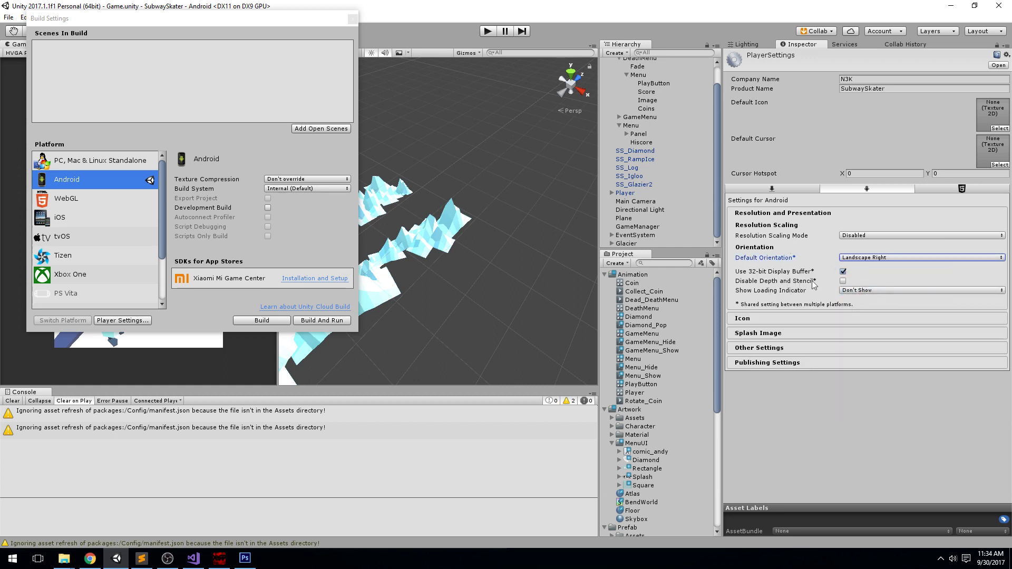
Expand and collapse the Resolution, Icon and Splash Image sections of Player Settings
{"action": "left_click", "coordinate": [799, 215]}
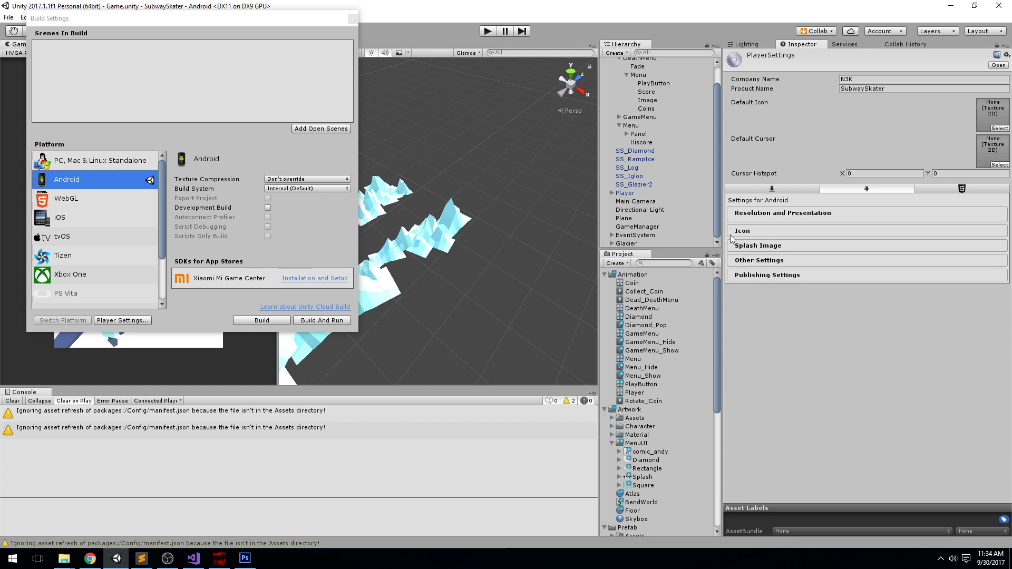
{"action": "left_click", "coordinate": [755, 231]}
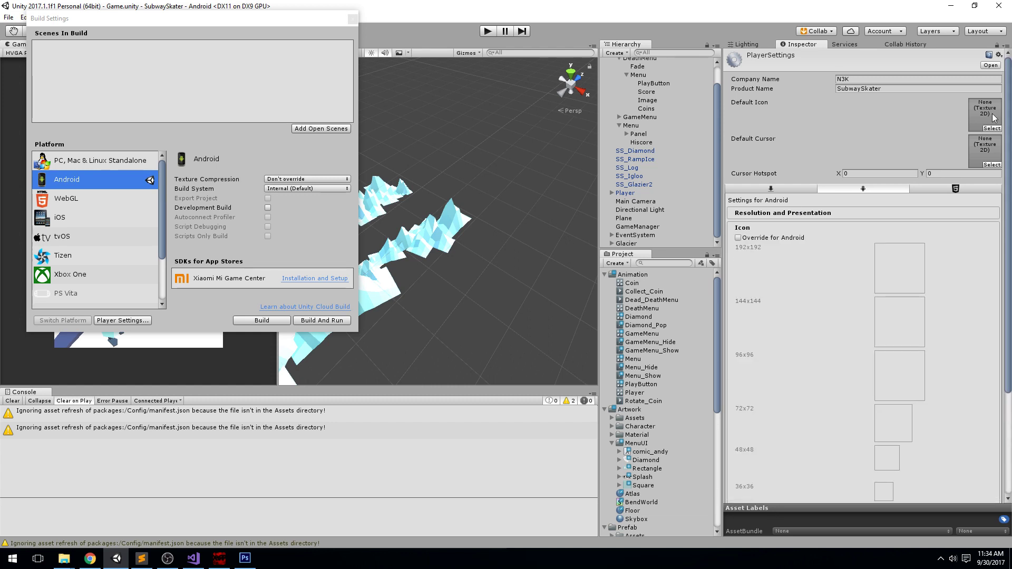
{"action": "left_click", "coordinate": [807, 227]}
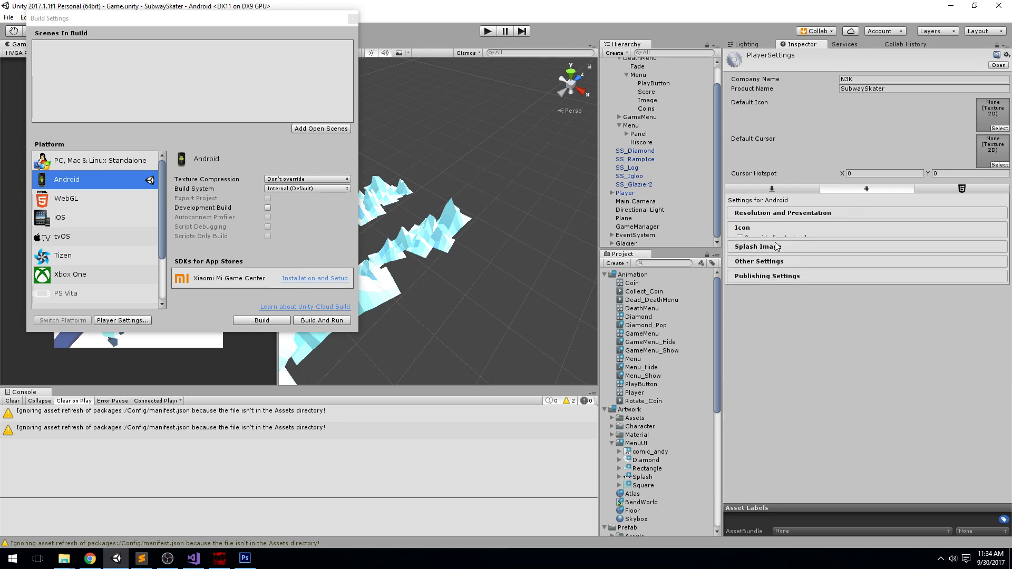
{"action": "left_click", "coordinate": [770, 243]}
{"action": "left_click", "coordinate": [770, 243]}
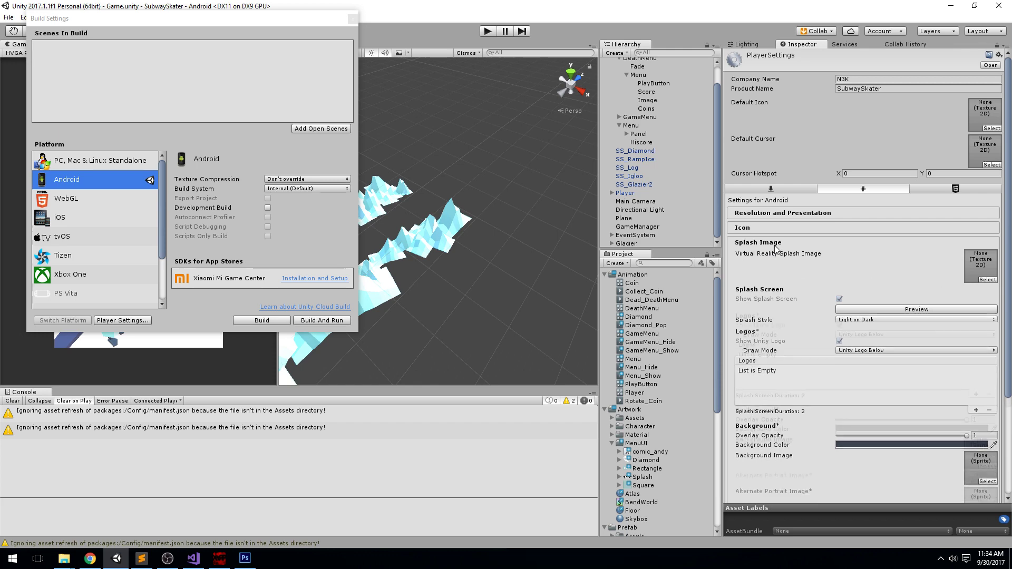
Set Color Space to Linear under Other Settings and select the package name text
{"action": "left_click", "coordinate": [771, 256]}
{"action": "left_click", "coordinate": [915, 279]}
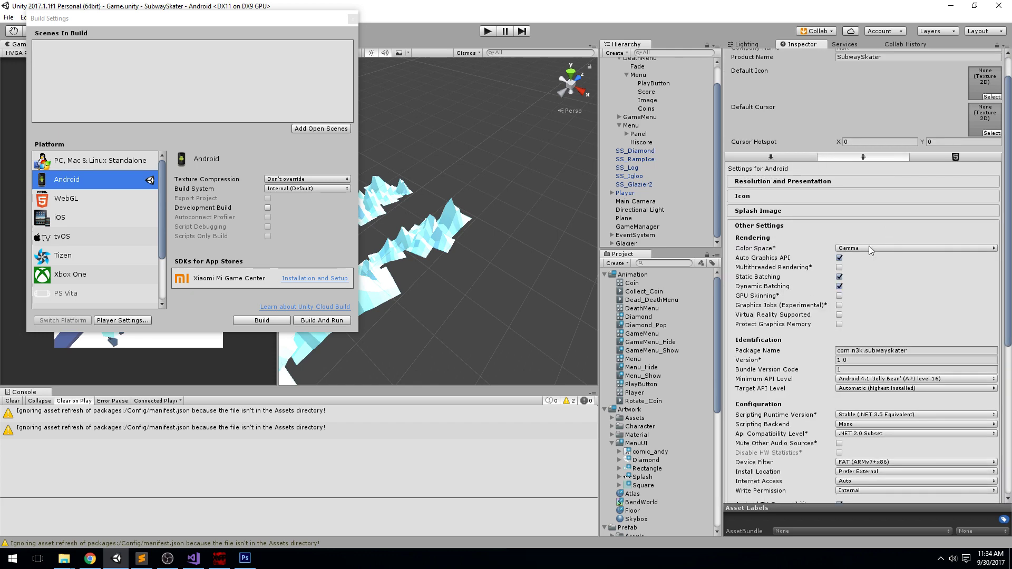
{"action": "left_click", "coordinate": [870, 291]}
{"action": "scroll", "coordinate": [926, 283], "scroll_direction": "down", "scroll_amount": 3}
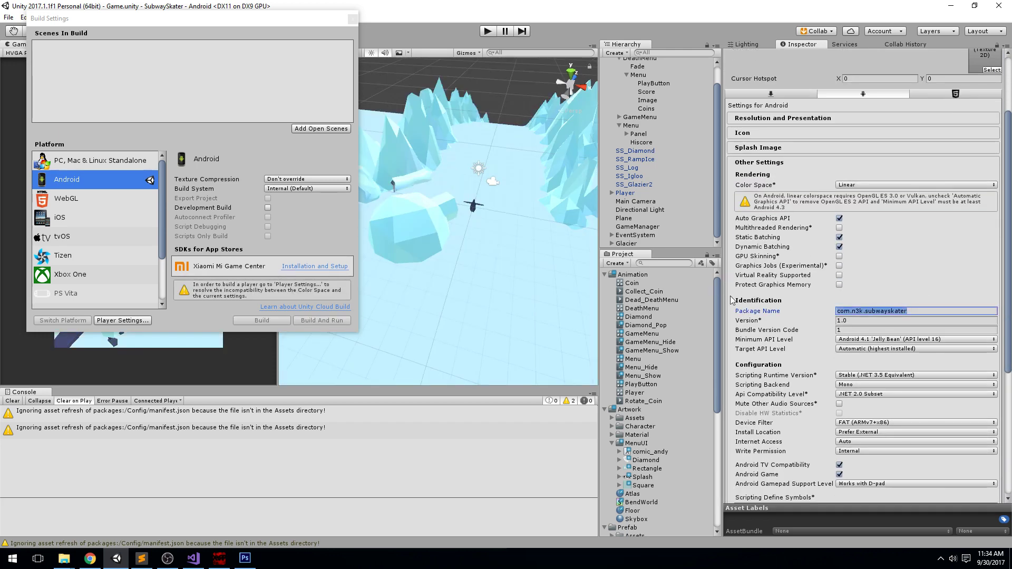
{"action": "left_click", "coordinate": [917, 314]}
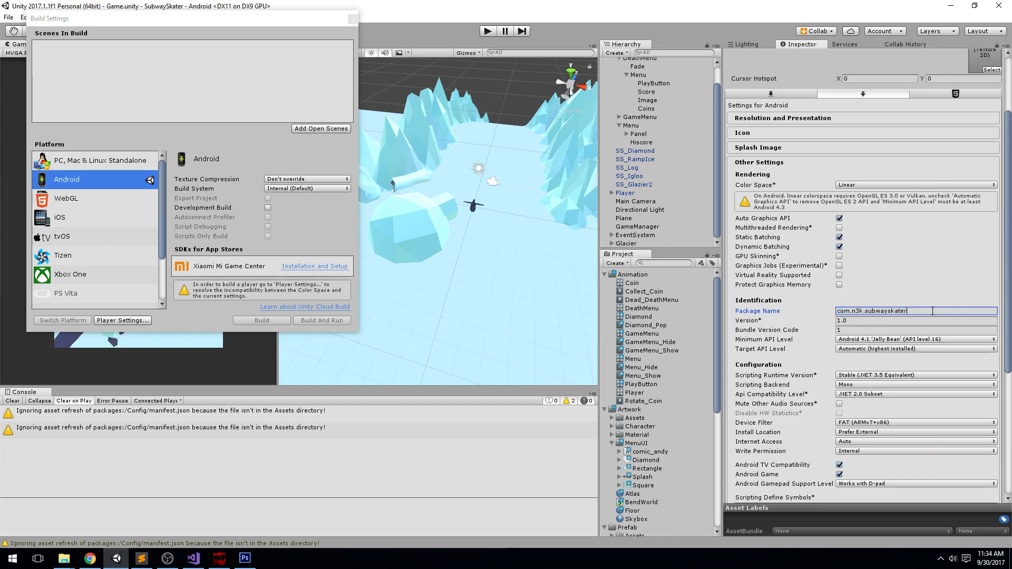
{"action": "left_click_drag", "start_coordinate": [932, 311], "coordinate": [619, 292]}
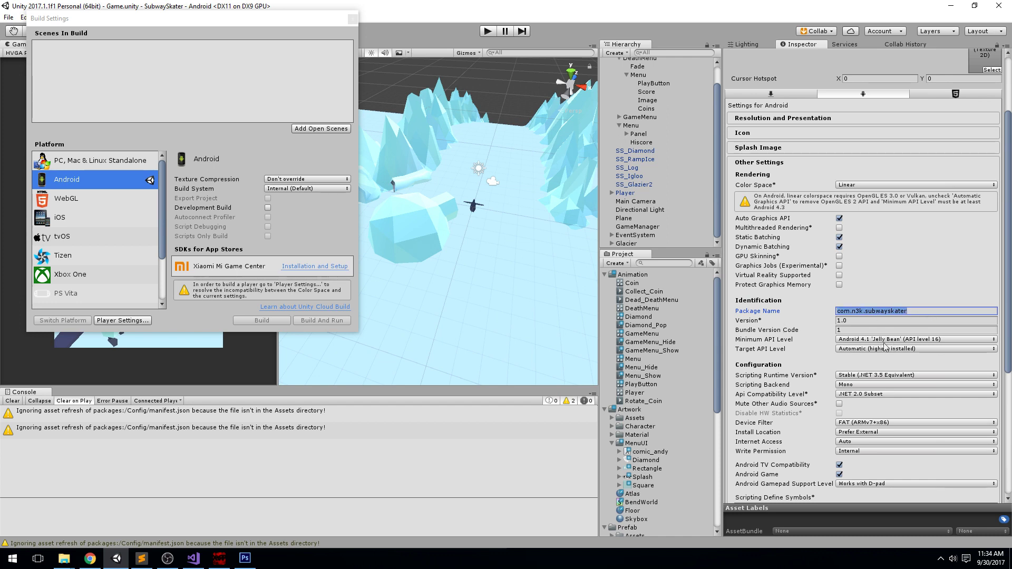
Change the package name to com.n3k.subwayskater and move to the Version field for 0.1
{"action": "left_click", "coordinate": [917, 314]}
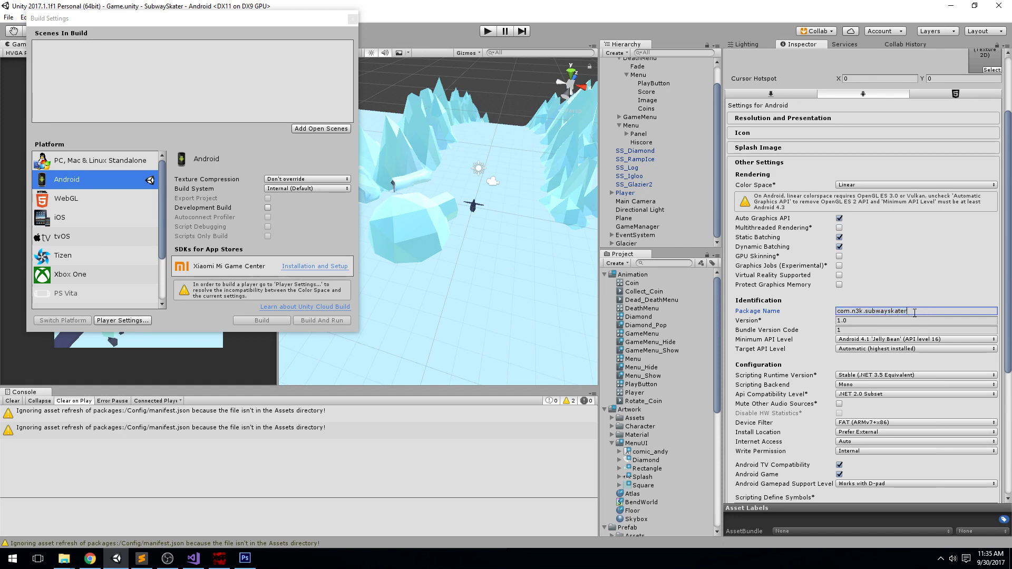
{"action": "double_click", "coordinate": [914, 312]}
{"action": "key", "text": "ctrl+shift+Left"}
{"action": "key", "text": "ctrl+shift+Left"}
{"action": "type", "text": "com."}
{"action": "type", "text": "jelly"}
{"action": "type", "text": "bean"}
{"action": "type", "text": "si"}
{"action": "type", "text": "ubwaySkate"}
{"action": "key", "text": "ctrl+shift+Left"}
{"action": "type", "text": "n3k"}
{"action": "key", "text": "BackSpace"}
{"action": "type", "text": "s"}
{"action": "key", "text": "Tab"}
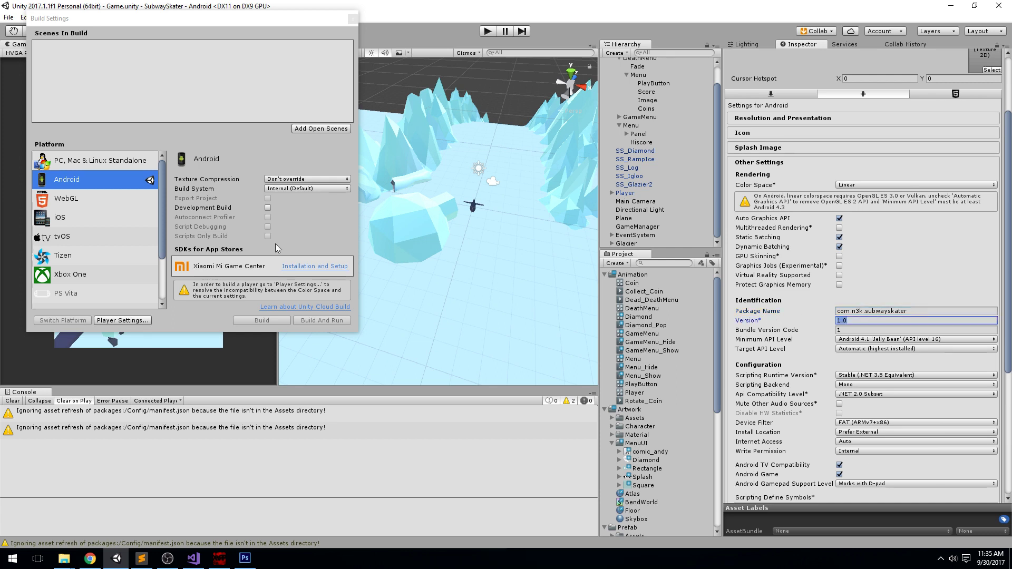
{"action": "type", "text": "0."}
{"action": "type", "text": "1"}
Confirm version 0.1, keep Minimum API Level at API 16, and set Device Filter to ARMv7
{"action": "left_click", "coordinate": [859, 330]}
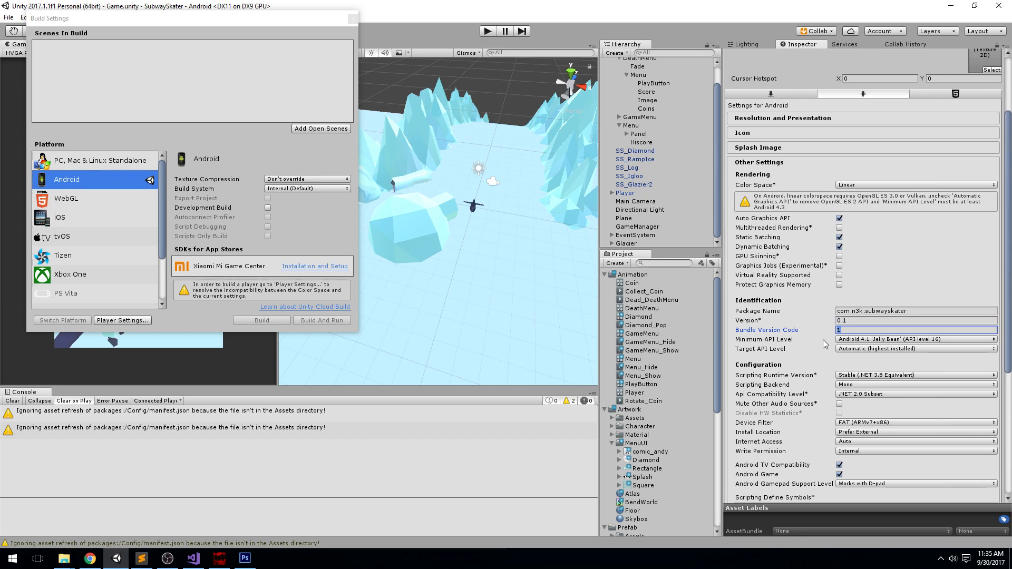
{"action": "left_click", "coordinate": [888, 340]}
{"action": "left_click", "coordinate": [887, 343]}
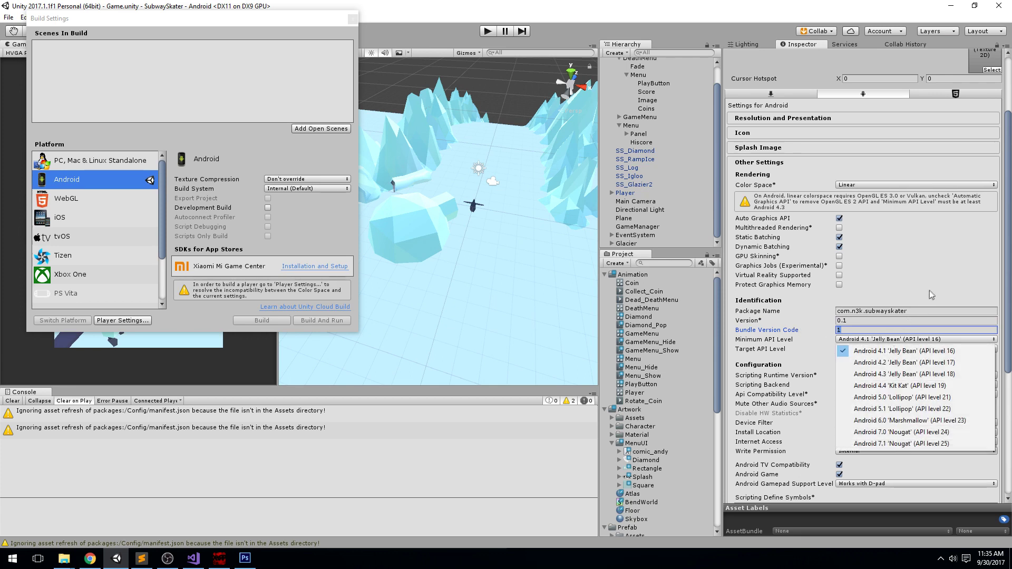
{"action": "left_click", "coordinate": [893, 338]}
{"action": "scroll", "coordinate": [949, 332], "scroll_direction": "down", "scroll_amount": 1}
{"action": "scroll", "coordinate": [909, 348], "scroll_direction": "down", "scroll_amount": 1}
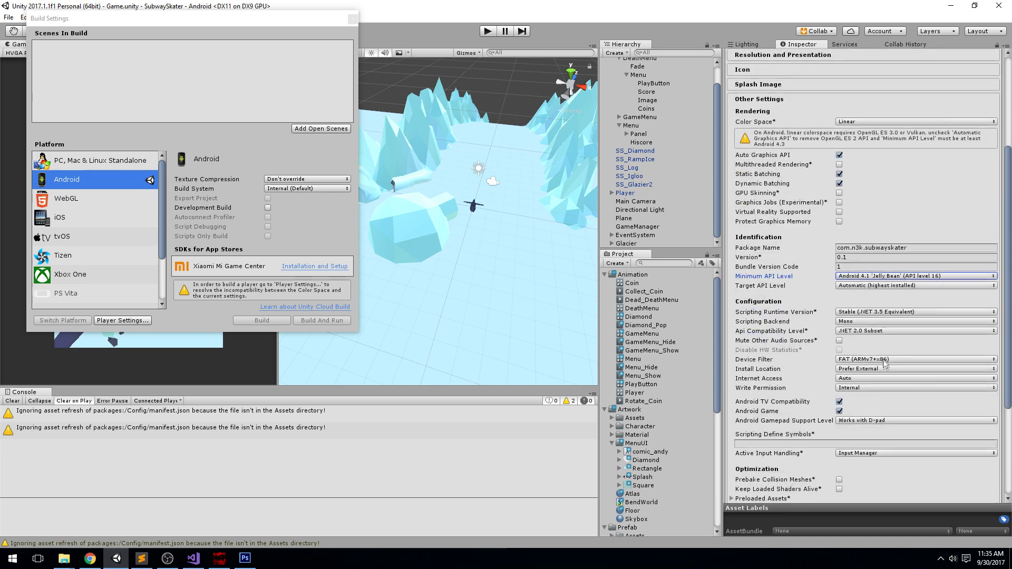
{"action": "scroll", "coordinate": [930, 301], "scroll_direction": "down", "scroll_amount": 1}
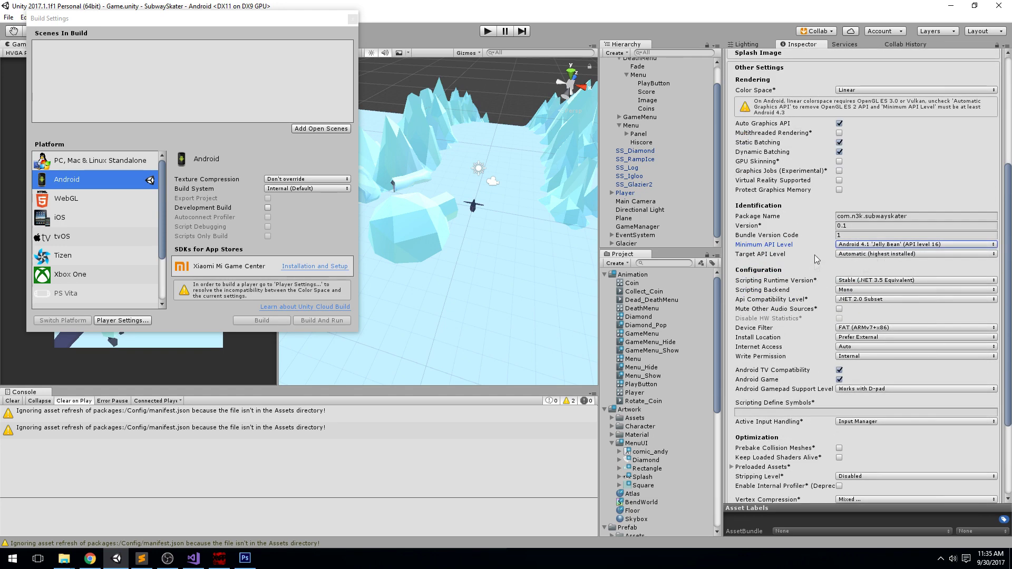
{"action": "left_click", "coordinate": [858, 328]}
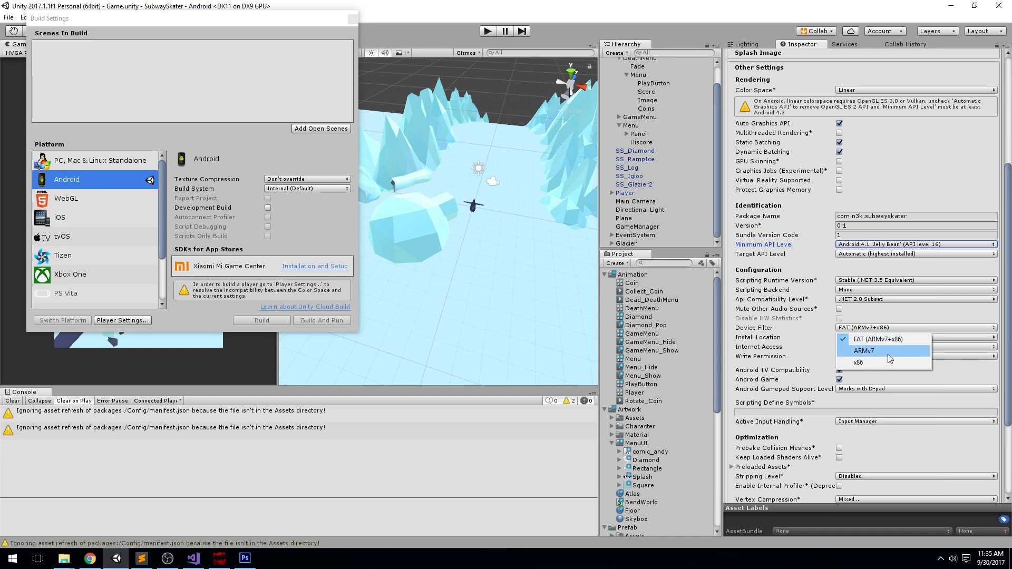
{"action": "left_click", "coordinate": [883, 355]}
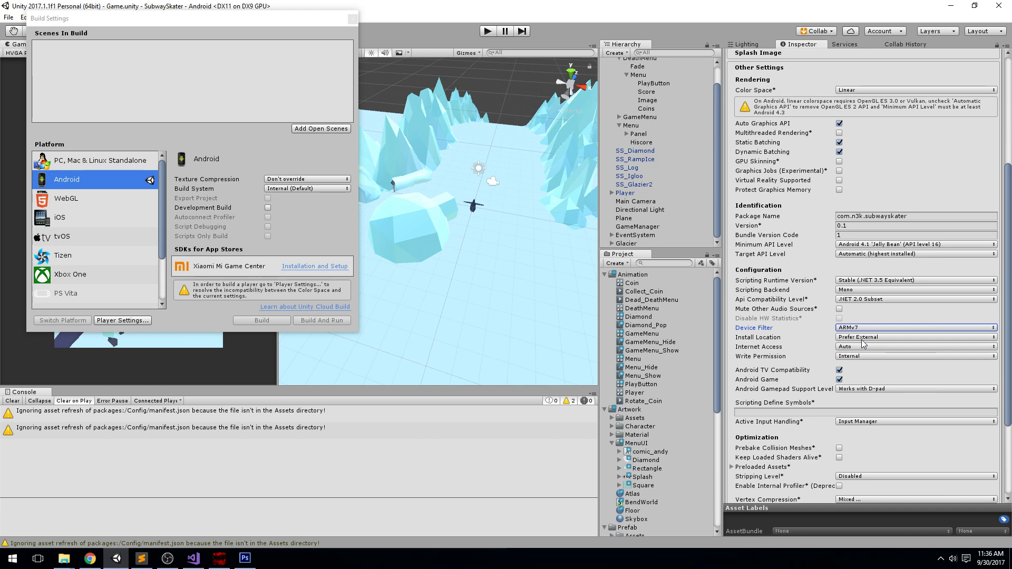
{"action": "scroll", "coordinate": [815, 346], "scroll_direction": "down", "scroll_amount": 2}
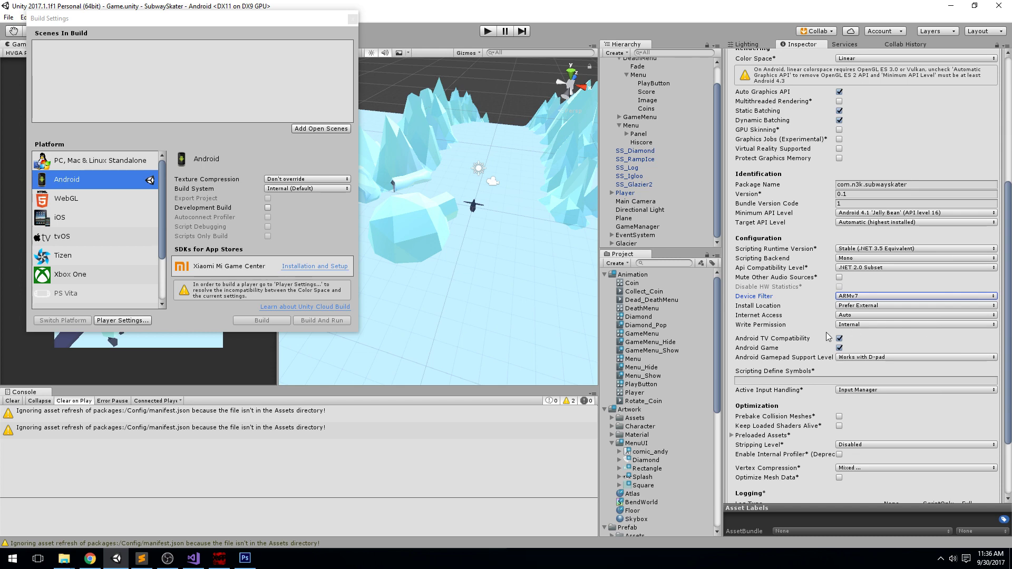
{"action": "scroll", "coordinate": [799, 259], "scroll_direction": "down", "scroll_amount": 2}
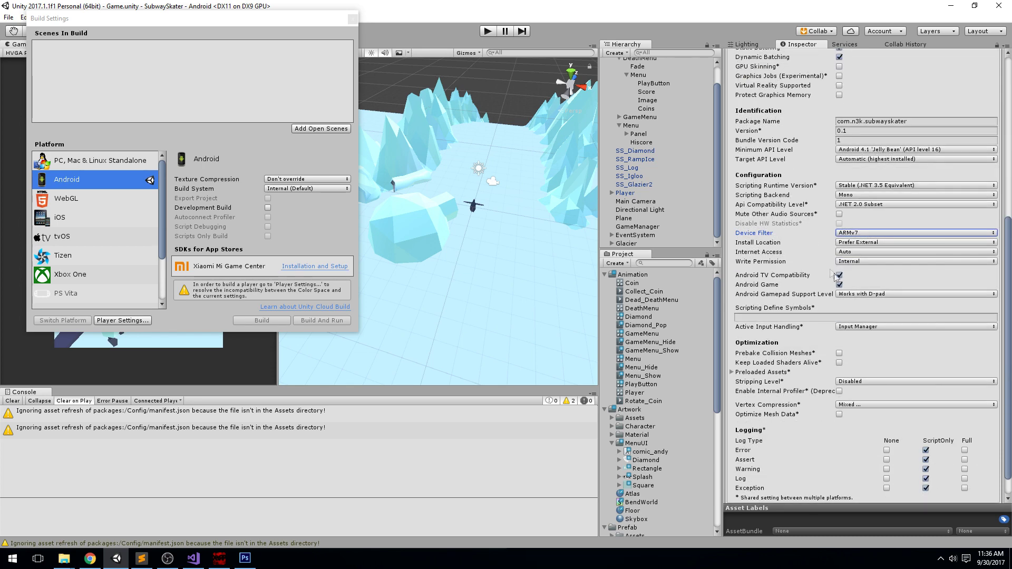
{"action": "scroll", "coordinate": [798, 259], "scroll_direction": "down", "scroll_amount": 1}
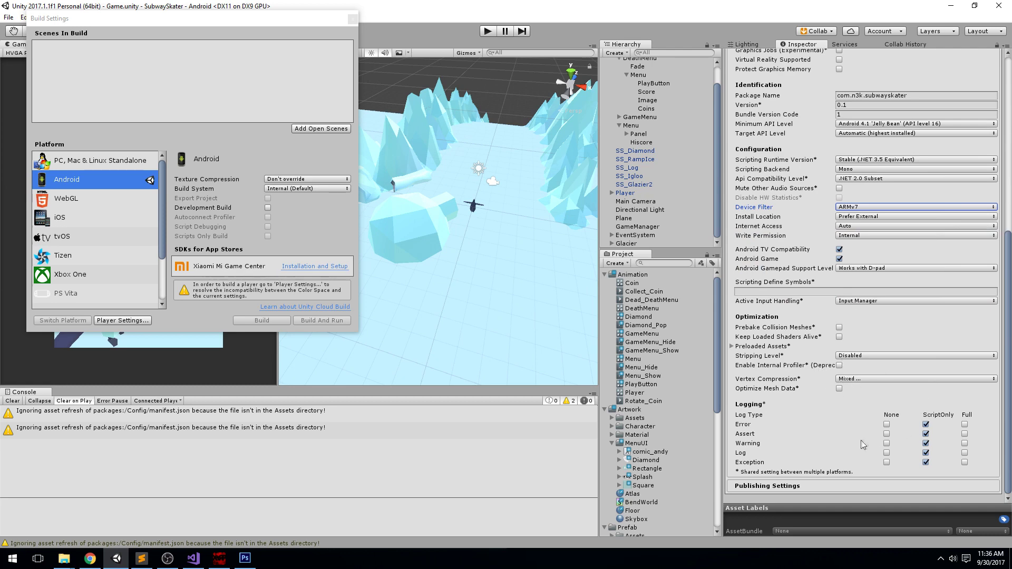
{"action": "scroll", "coordinate": [865, 380], "scroll_direction": "up", "scroll_amount": 8}
In Publishing Settings, tick Create a new keystore, enter the passwords, and cancel the keystore save dialog
{"action": "left_click", "coordinate": [766, 204]}
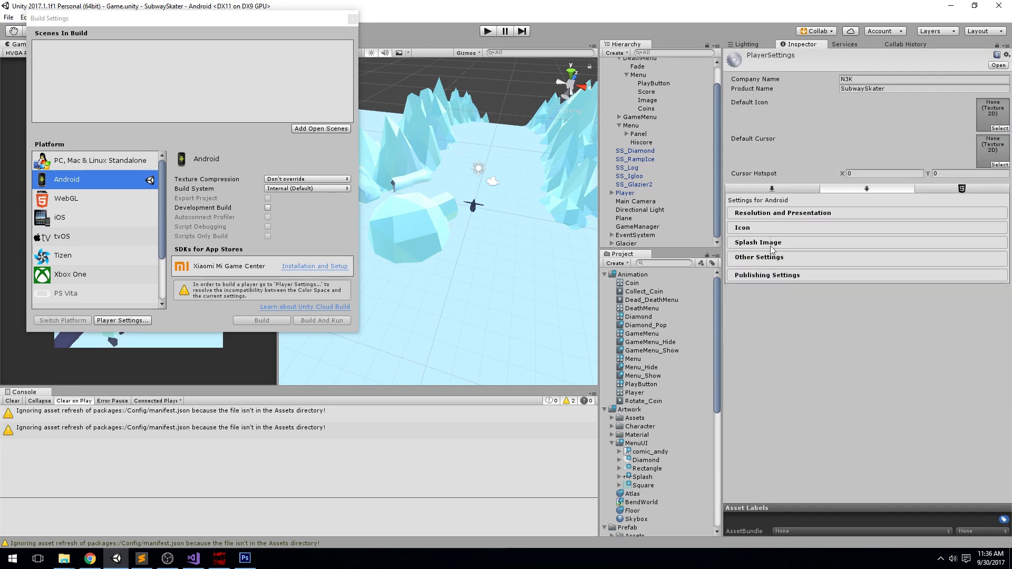
{"action": "left_click", "coordinate": [768, 273]}
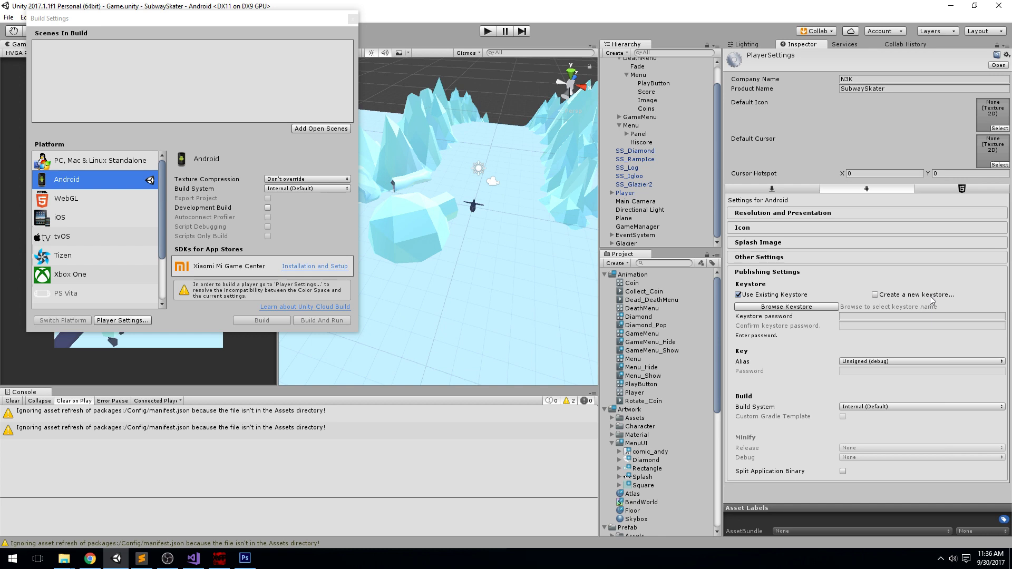
{"action": "left_click", "coordinate": [876, 295]}
{"action": "left_click", "coordinate": [862, 319]}
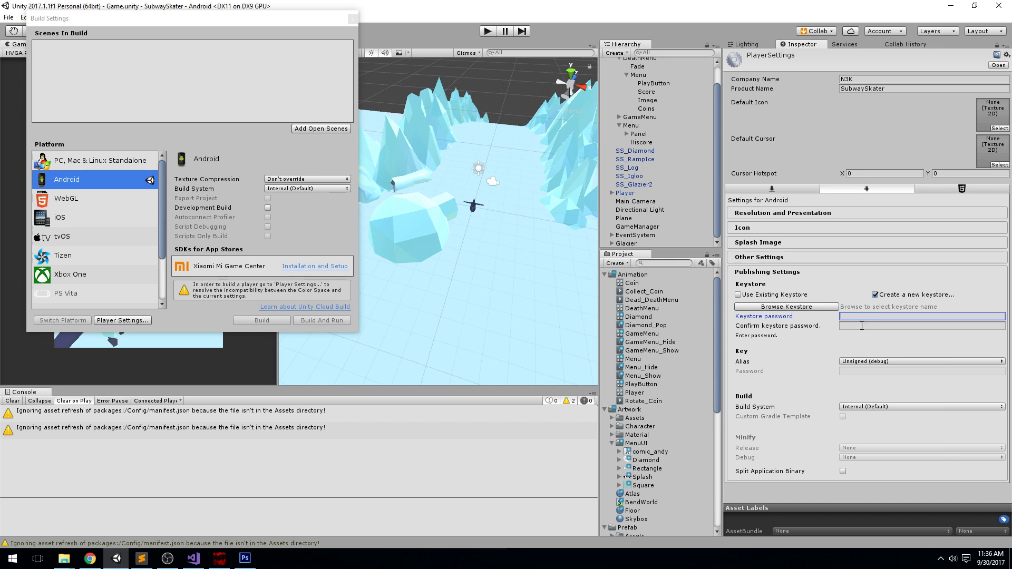
{"action": "left_click", "coordinate": [862, 326]}
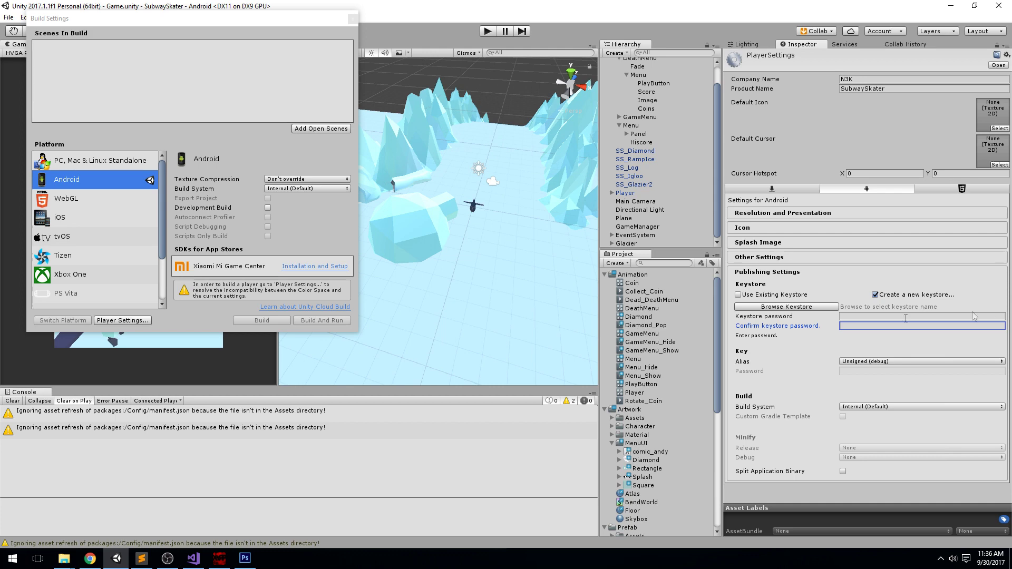
{"action": "left_click", "coordinate": [803, 310]}
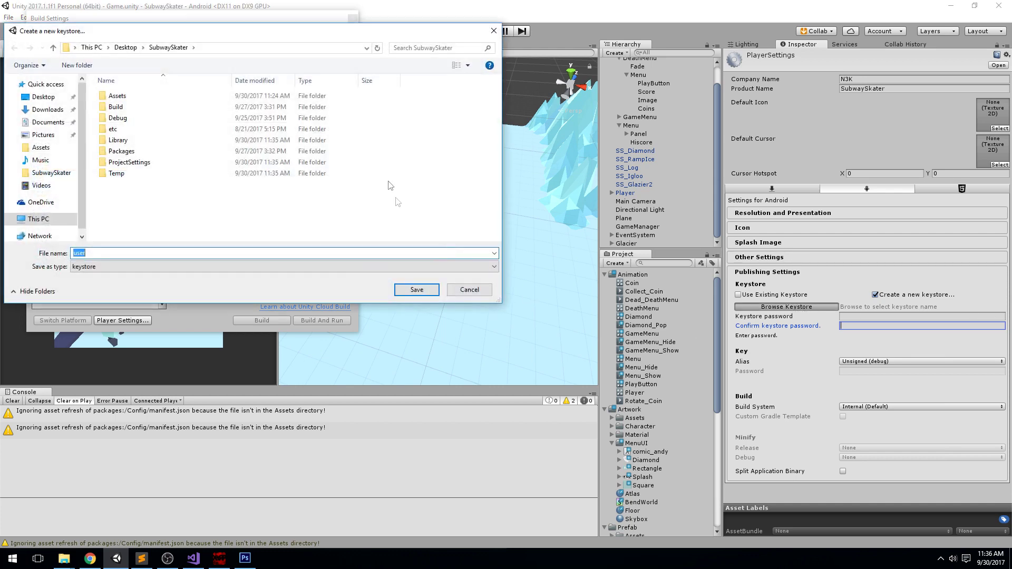
{"action": "left_click", "coordinate": [467, 286]}
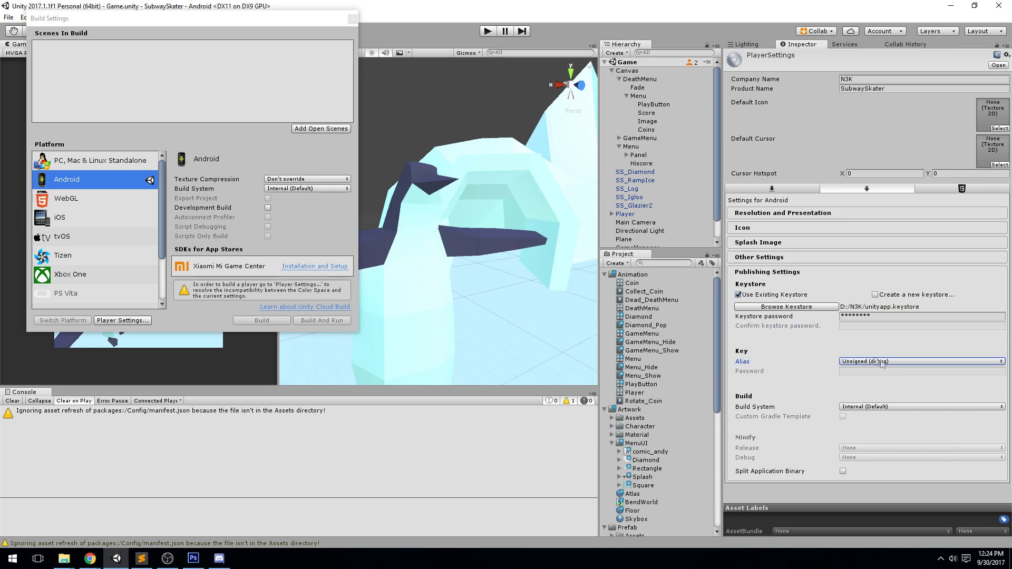
Create a new signing key with alias subwayskater, its password, owner name and organization N3K
{"action": "left_click", "coordinate": [885, 361]}
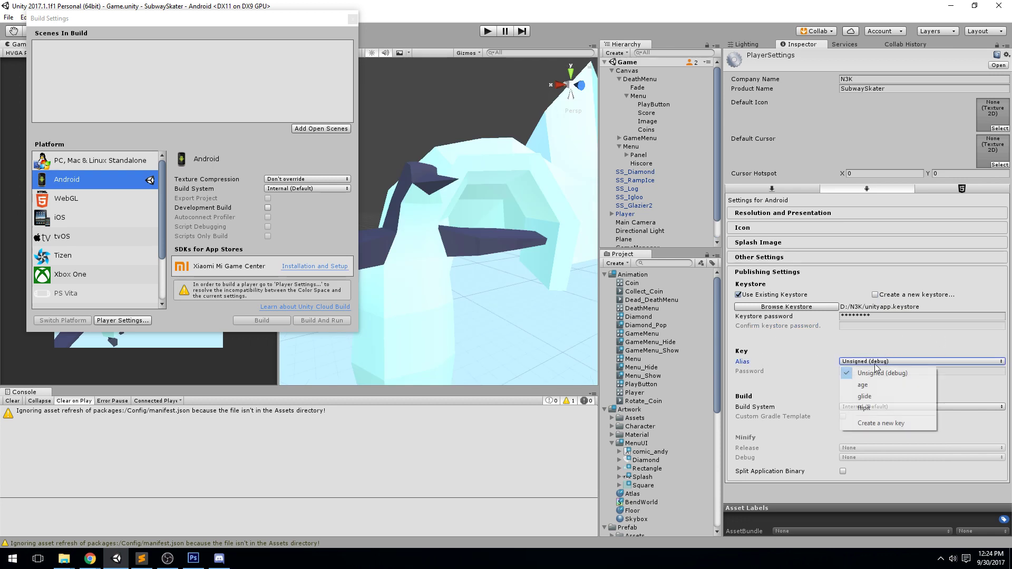
{"action": "left_click", "coordinate": [881, 423]}
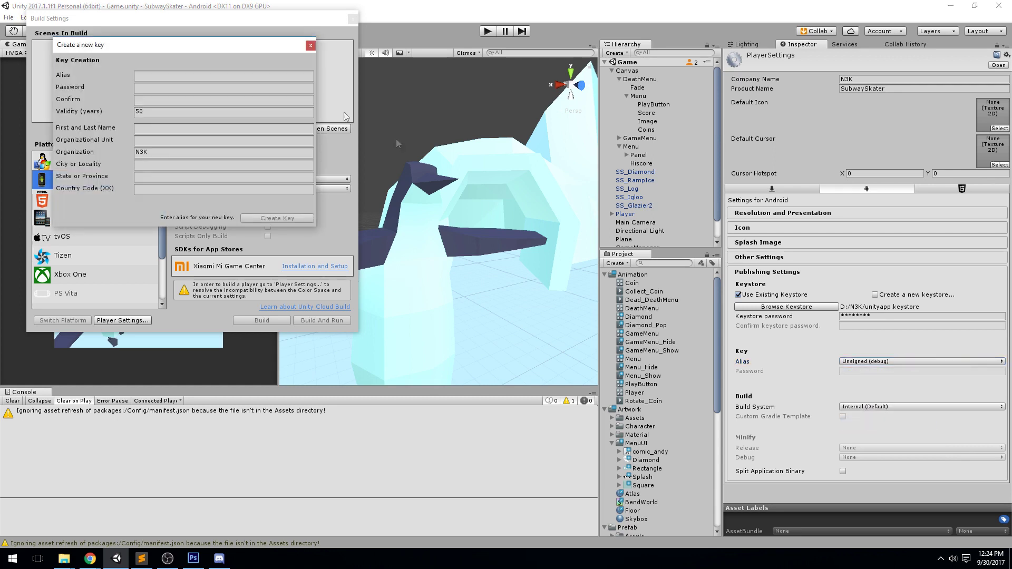
{"action": "left_click", "coordinate": [167, 74]}
{"action": "type", "text": "subway"}
{"action": "key", "text": "ctrl+a"}
{"action": "type", "text": "sub"}
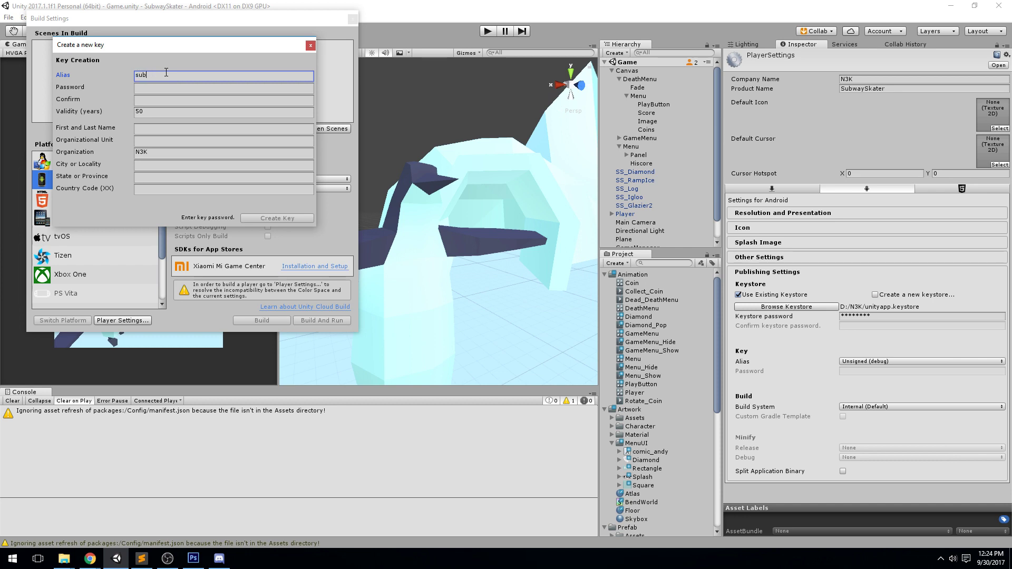
{"action": "type", "text": "wayskater"}
{"action": "key", "text": "Tab"}
{"action": "type", "text": "*"}
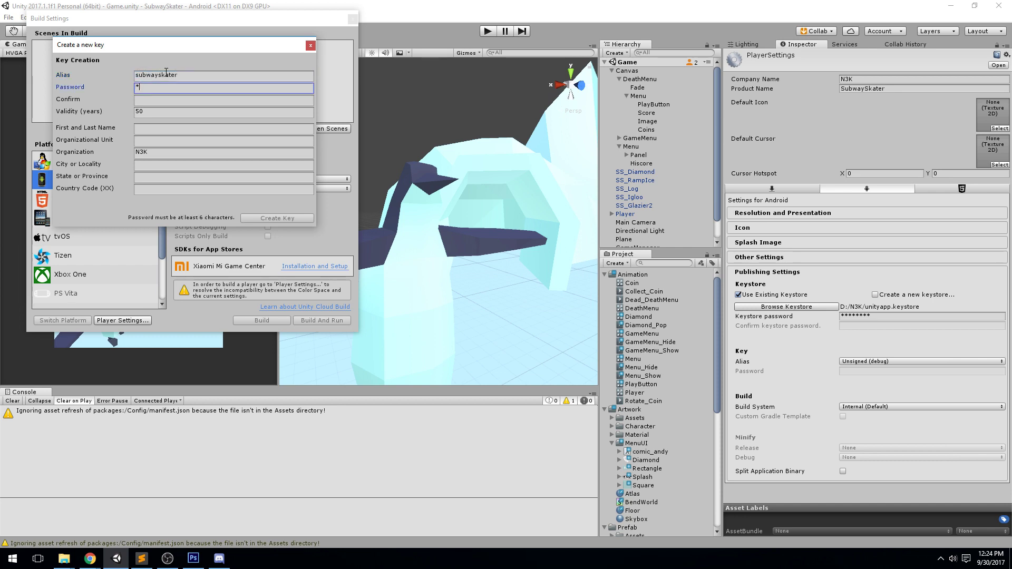
{"action": "type", "text": "*******"}
{"action": "key", "text": "Tab"}
{"action": "type", "text": "********"}
{"action": "key", "text": "Tab"}
{"action": "key", "text": "Tab"}
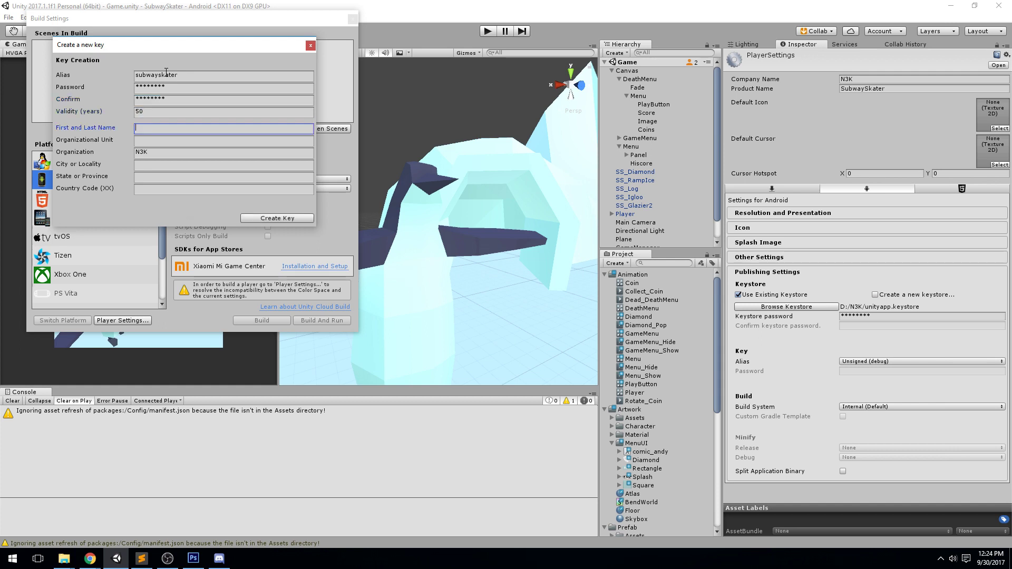
{"action": "type", "text": "Michael D"}
{"action": "type", "text": "oyon"}
{"action": "key", "text": "Tab"}
{"action": "key", "text": "Tab"}
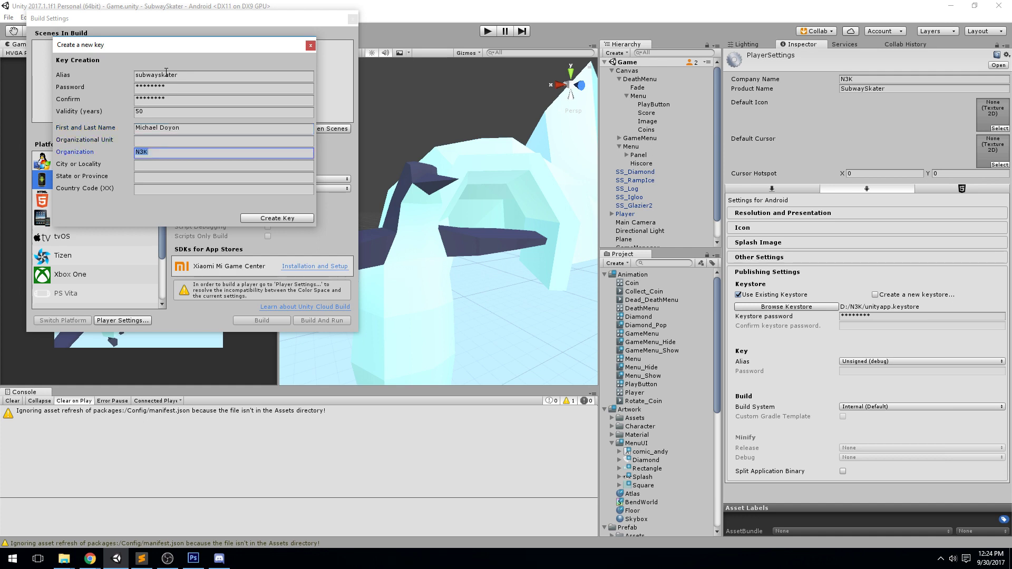
{"action": "key", "text": "Tab"}
{"action": "key", "text": "Tab"}
{"action": "left_click", "coordinate": [288, 217]}
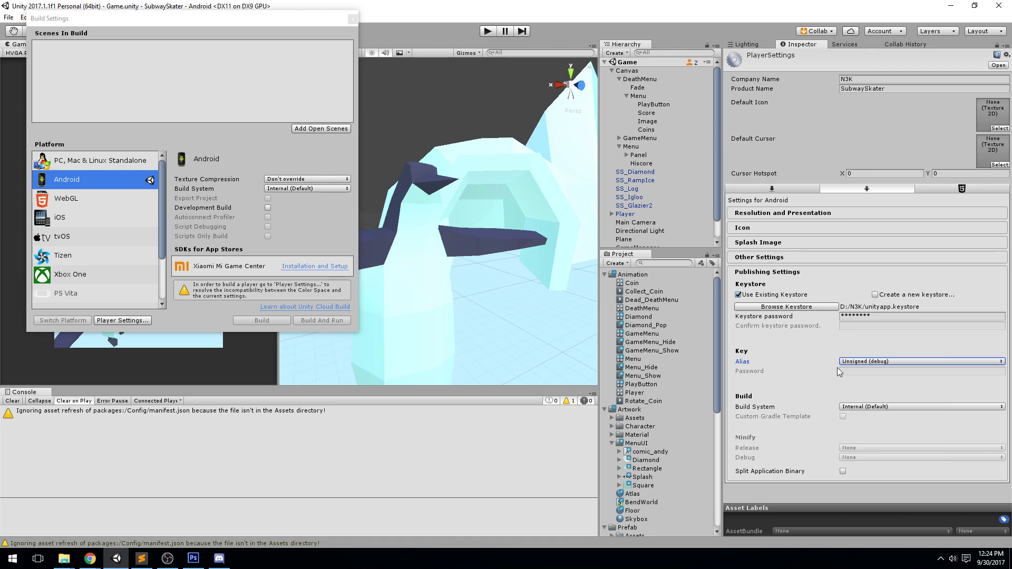
Select subwayskater as the Android signing key alias and enter its key password
{"action": "left_click", "coordinate": [864, 362]}
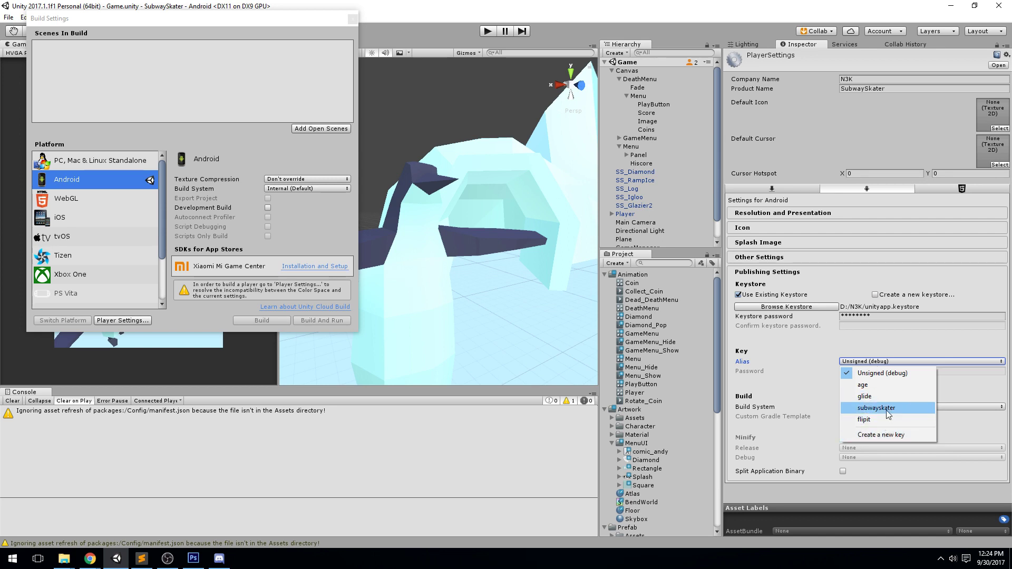
{"action": "left_click", "coordinate": [912, 409]}
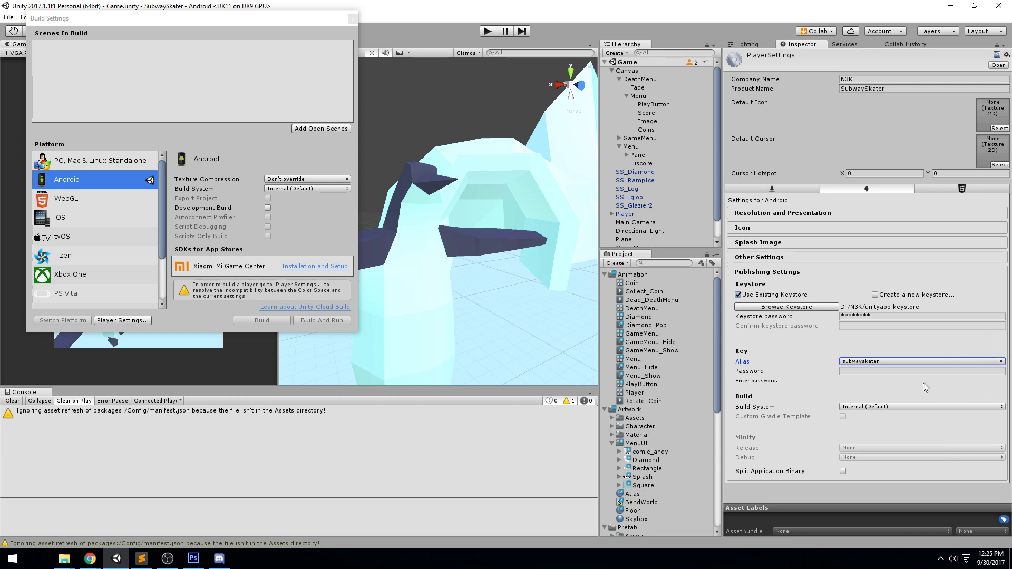
{"action": "left_click", "coordinate": [865, 373]}
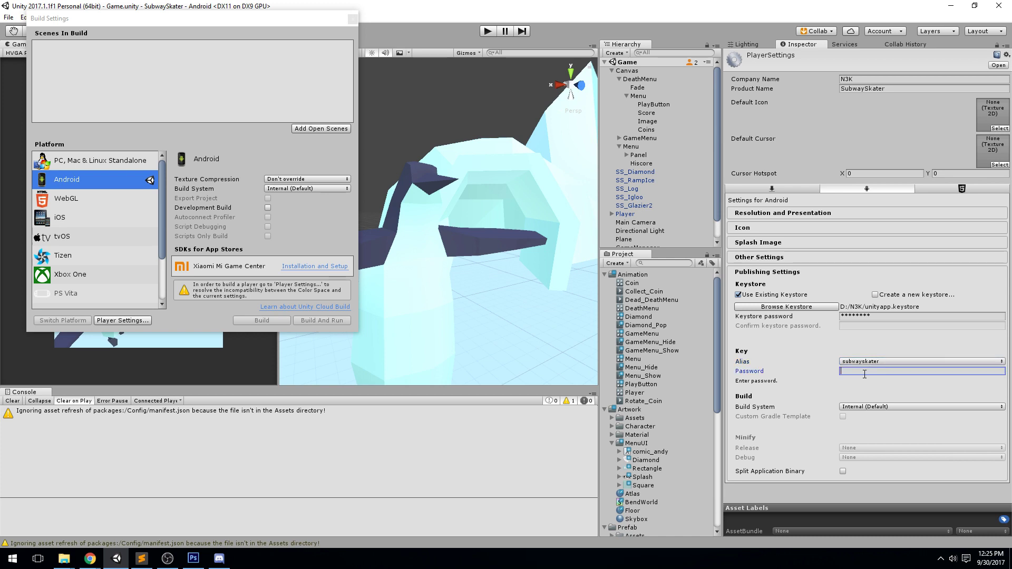
{"action": "type", "text": "********"}
{"action": "left_click", "coordinate": [780, 275]}
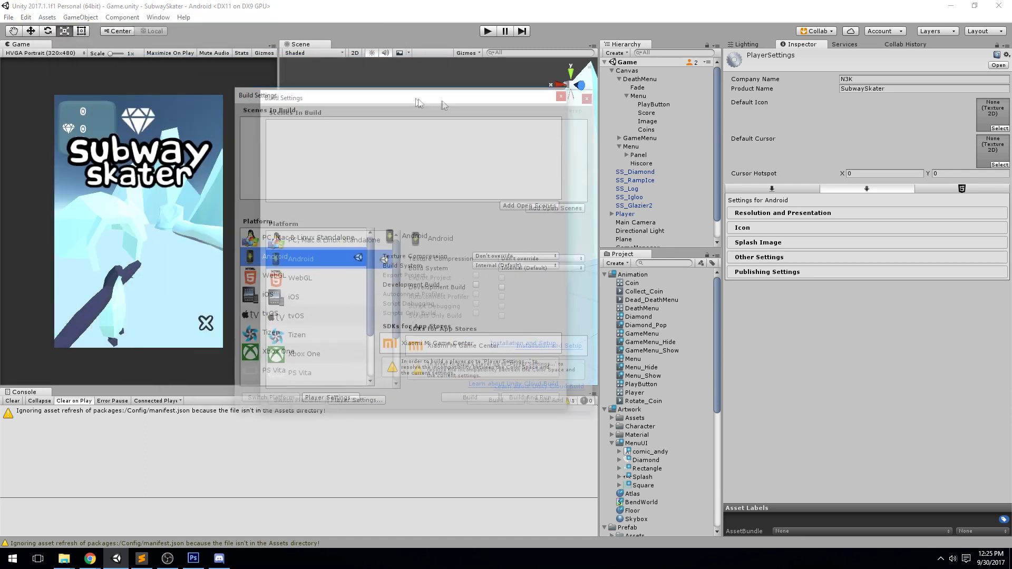
{"action": "left_click_drag", "start_coordinate": [219, 20], "coordinate": [295, 50]}
{"action": "scroll", "coordinate": [668, 437], "scroll_direction": "down", "scroll_amount": 3}
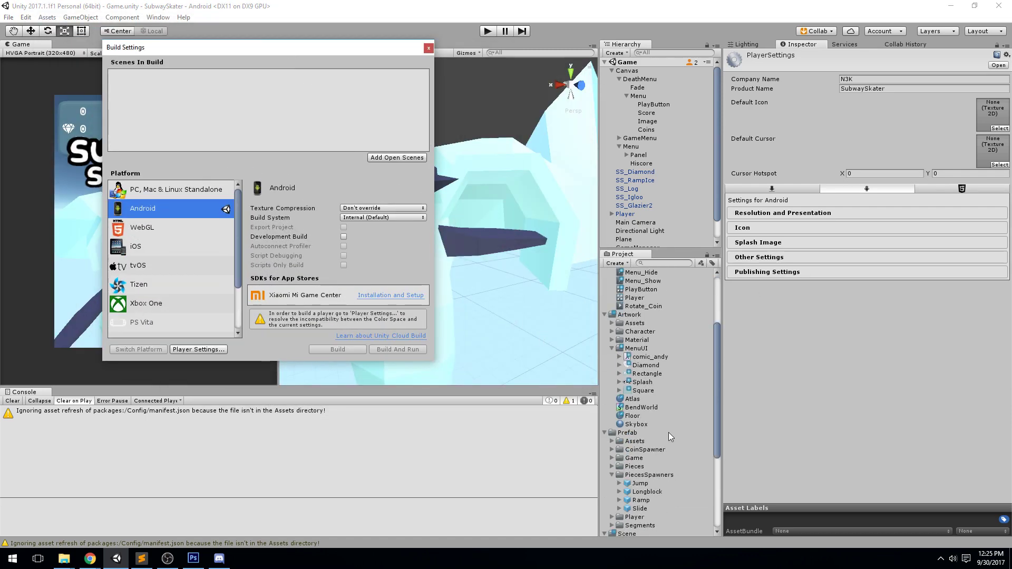
{"action": "scroll", "coordinate": [668, 436], "scroll_direction": "down", "scroll_amount": 5}
{"action": "mouse_move", "coordinate": [634, 416]}
{"action": "left_mouse_down"}
{"action": "mouse_move", "coordinate": [212, 126]}
{"action": "mouse_move", "coordinate": [185, 77]}
{"action": "left_mouse_up"}
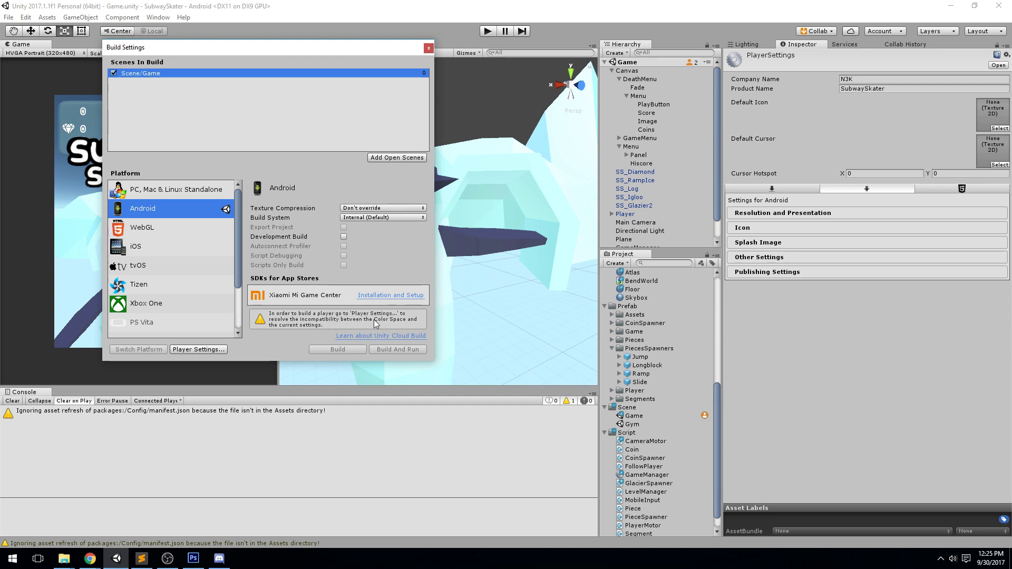
Expand Other Settings in Player Settings and change Color Space from Linear to Gamma
{"action": "left_click", "coordinate": [781, 213]}
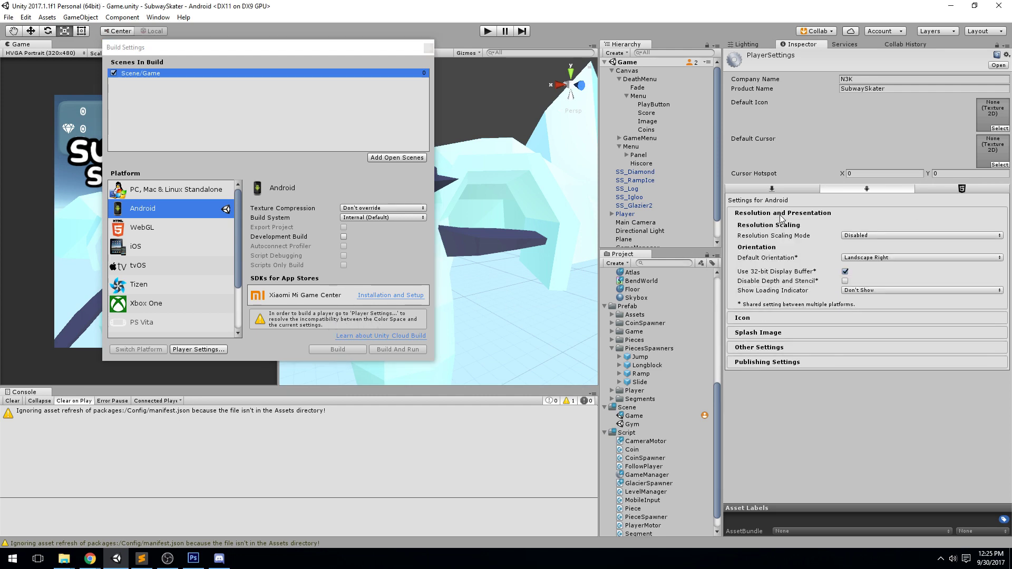
{"action": "left_click", "coordinate": [773, 227]}
{"action": "left_click", "coordinate": [773, 228]}
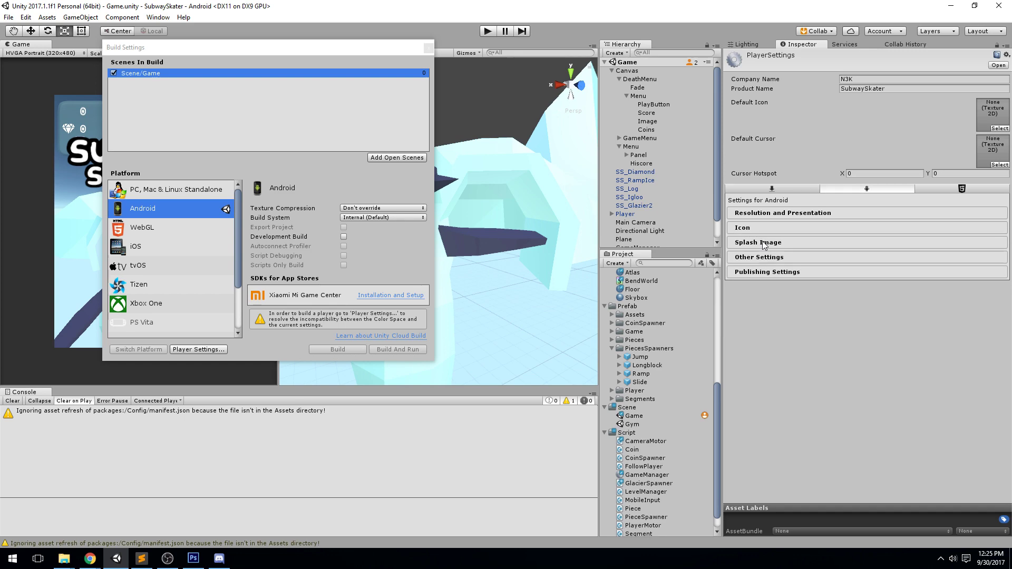
{"action": "left_click", "coordinate": [788, 245]}
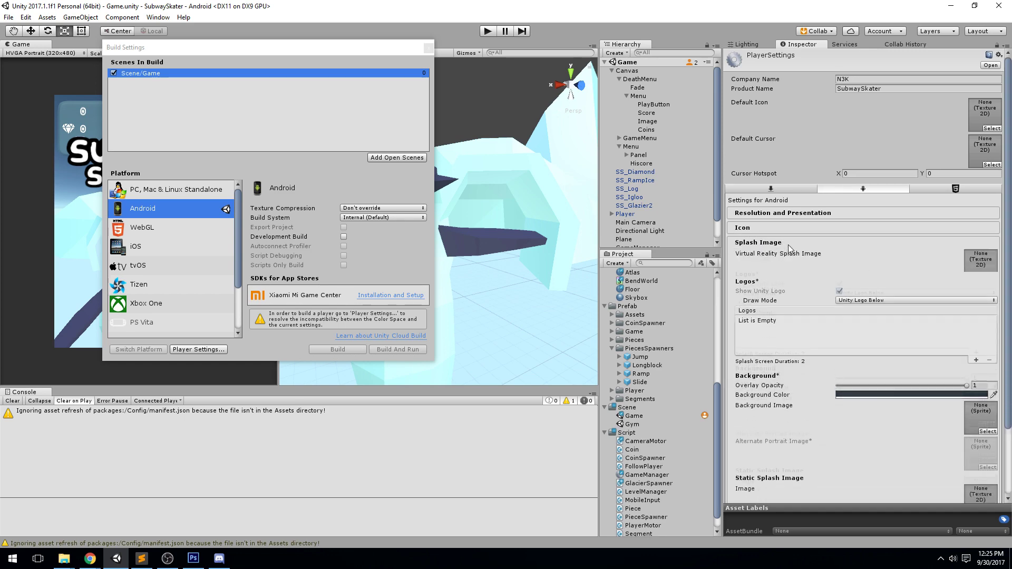
{"action": "left_click", "coordinate": [794, 254]}
{"action": "scroll", "coordinate": [790, 257], "scroll_direction": "down", "scroll_amount": 3}
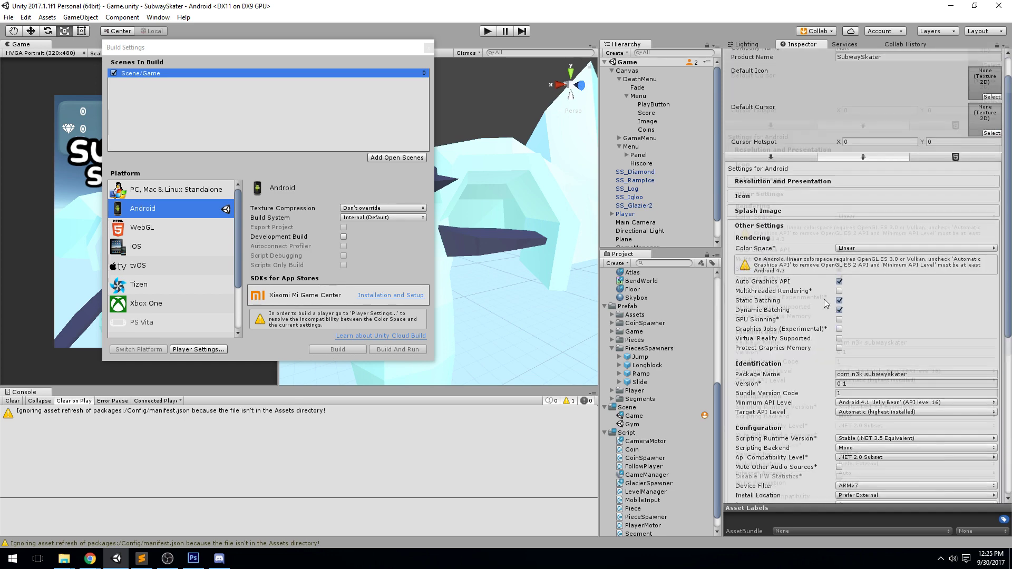
{"action": "scroll", "coordinate": [940, 209], "scroll_direction": "down", "scroll_amount": 2}
{"action": "left_click", "coordinate": [898, 154]}
{"action": "left_click", "coordinate": [878, 165]}
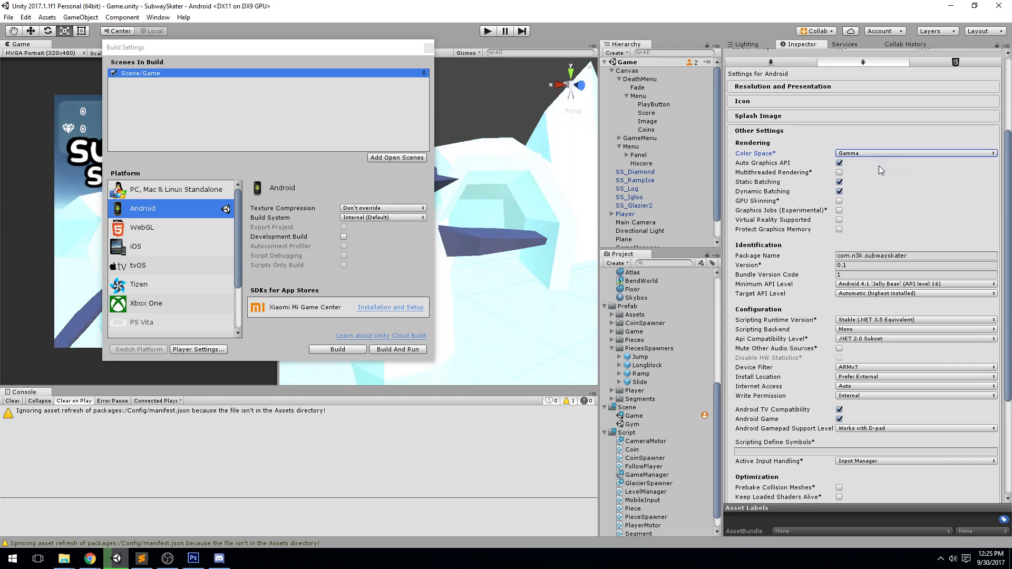
{"action": "scroll", "coordinate": [777, 215], "scroll_direction": "up", "scroll_amount": 3}
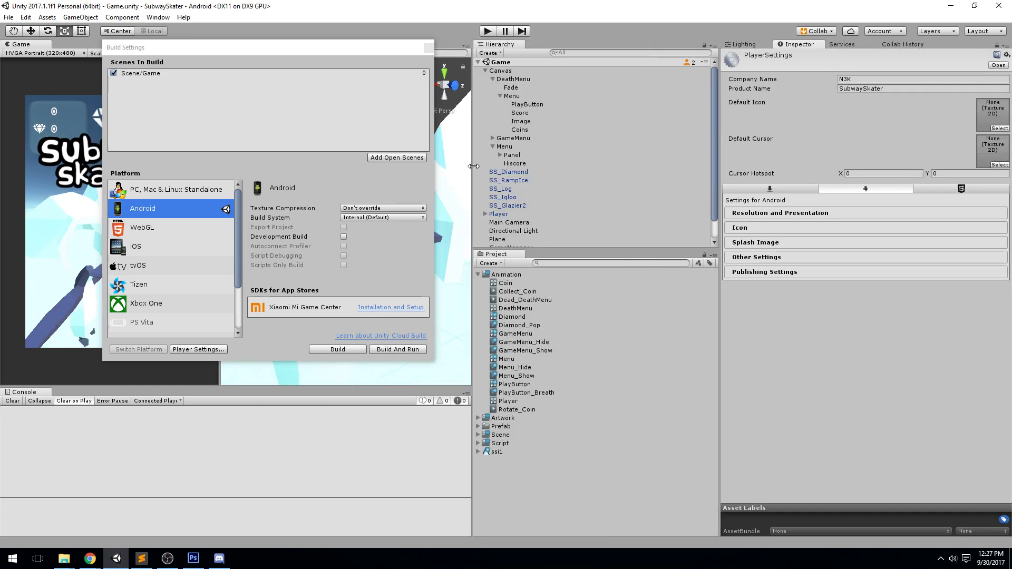
Set the ssi1 texture as the Default Icon in Player Settings
{"action": "left_click_drag", "start_coordinate": [473, 165], "coordinate": [744, 165]}
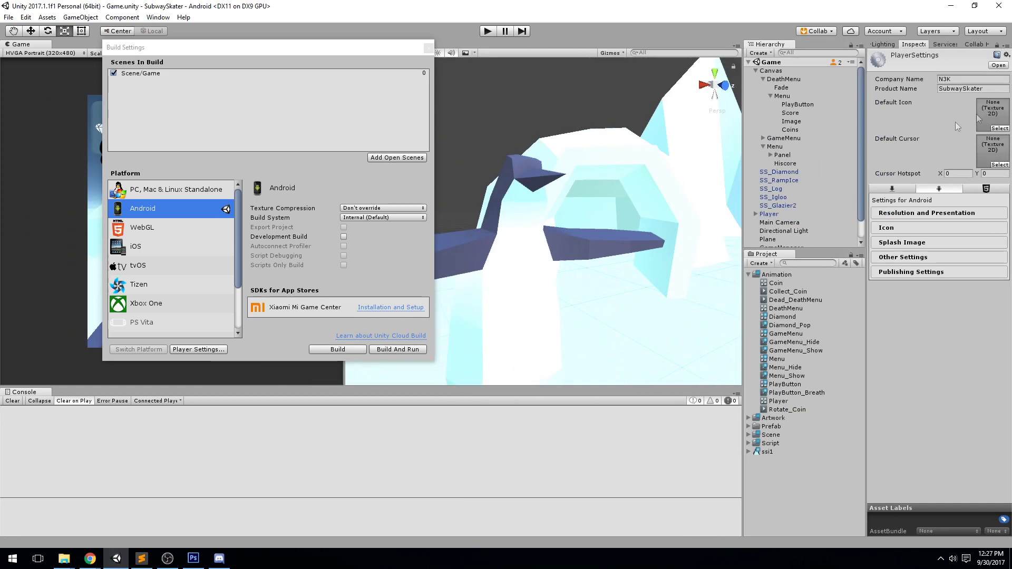
{"action": "left_click", "coordinate": [998, 128]}
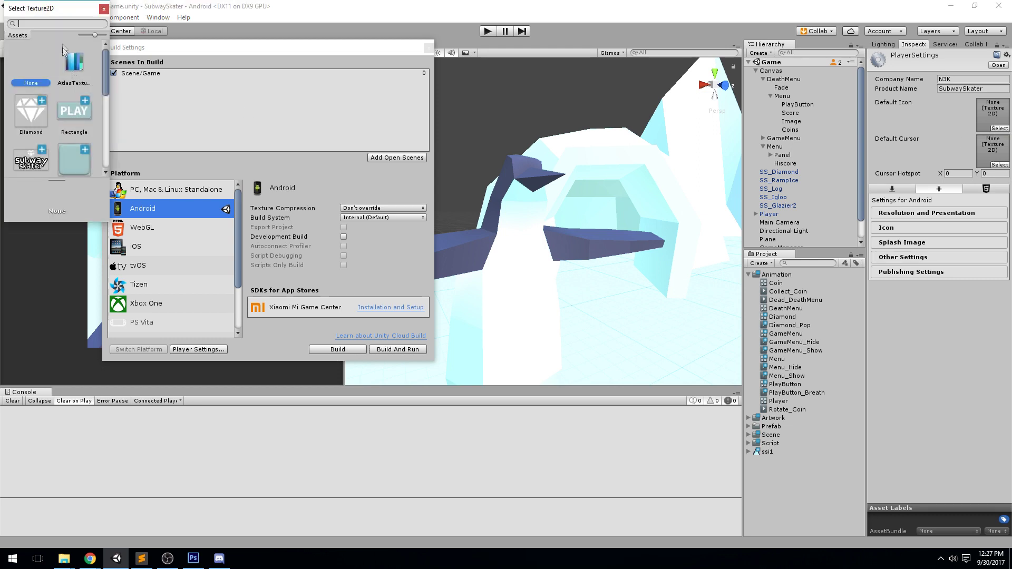
{"action": "scroll", "coordinate": [63, 55], "scroll_direction": "down", "scroll_amount": 3}
{"action": "left_click", "coordinate": [36, 92]}
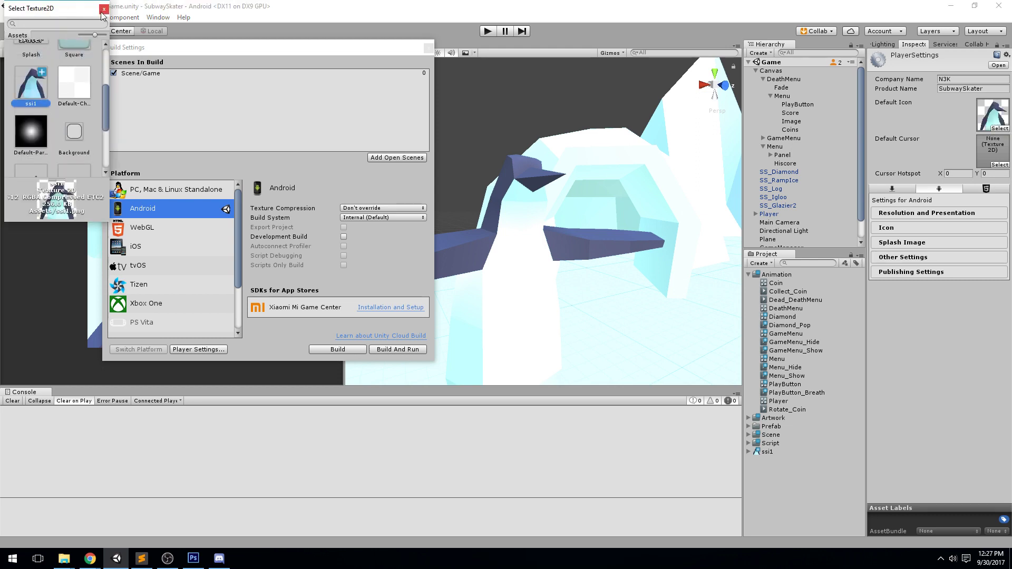
{"action": "left_click", "coordinate": [104, 12]}
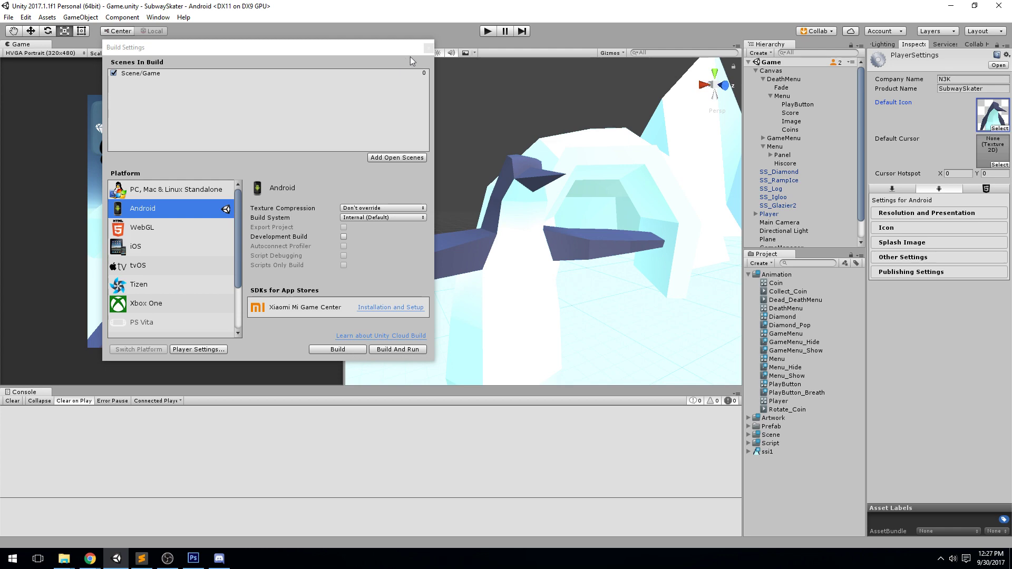
Build the Android package as 09301 and dismiss the SDK build failure message
{"action": "left_click", "coordinate": [152, 75]}
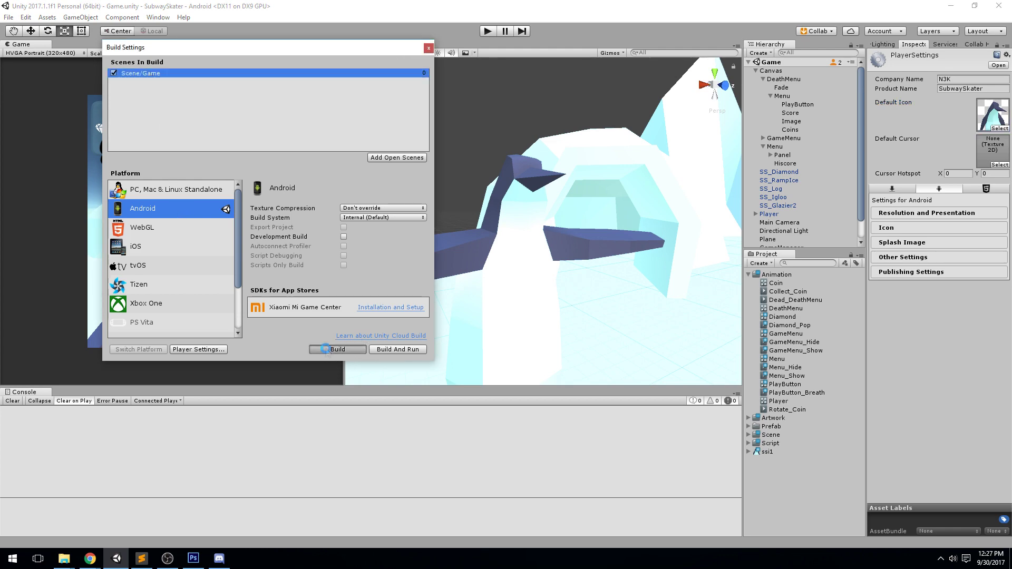
{"action": "left_click", "coordinate": [324, 349]}
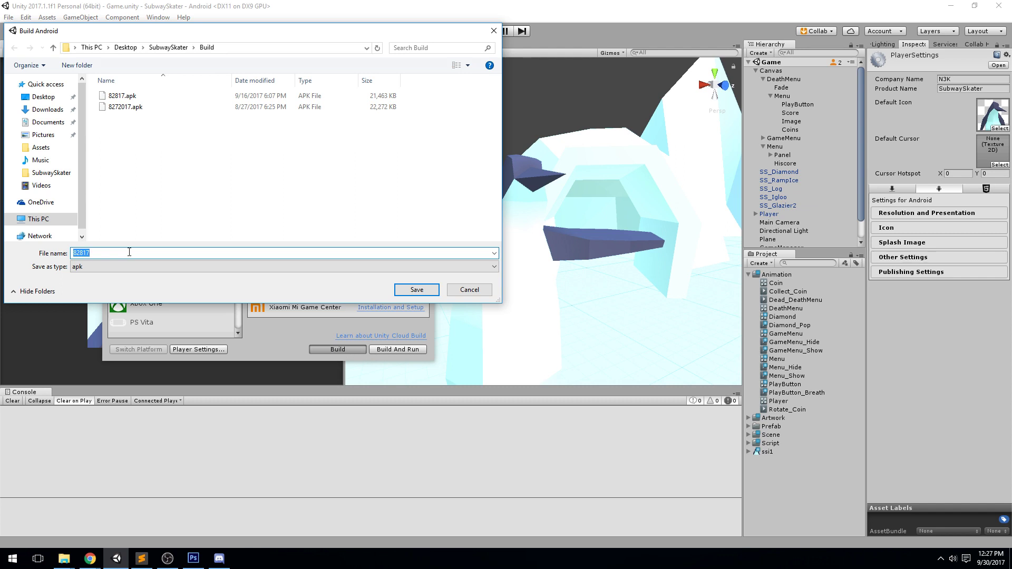
{"action": "type", "text": "093017"}
{"action": "key", "text": "Return"}
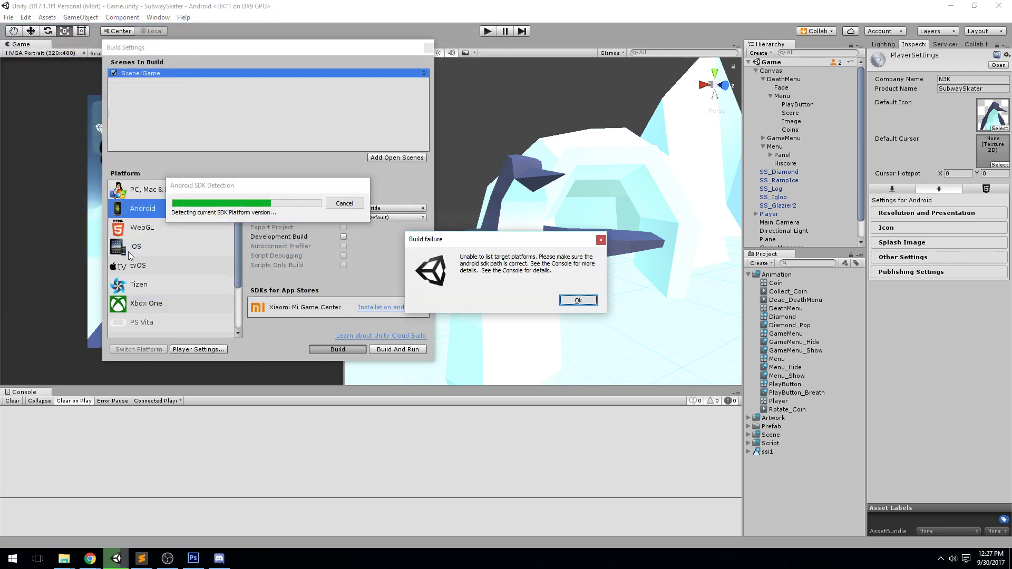
{"action": "left_click", "coordinate": [566, 302]}
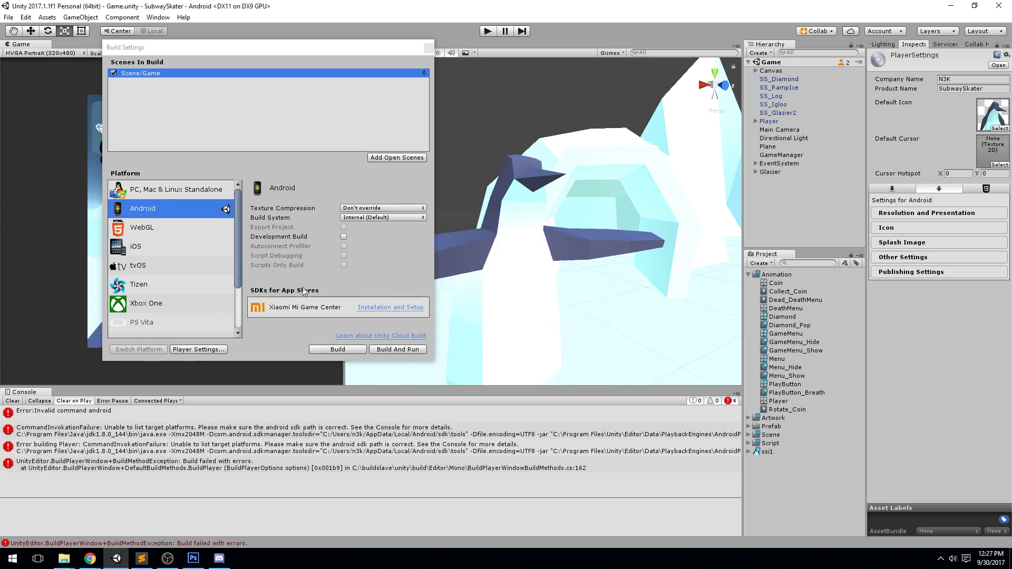
Reposition the Build Settings window and clear the build errors from the console
{"action": "left_click_drag", "start_coordinate": [283, 46], "coordinate": [549, 107]}
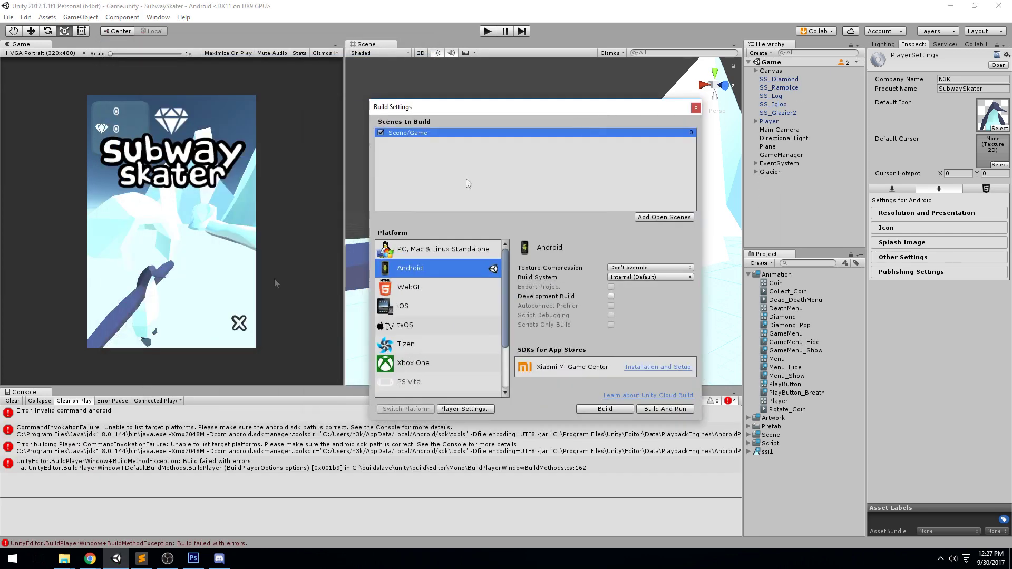
{"action": "left_click", "coordinate": [12, 401]}
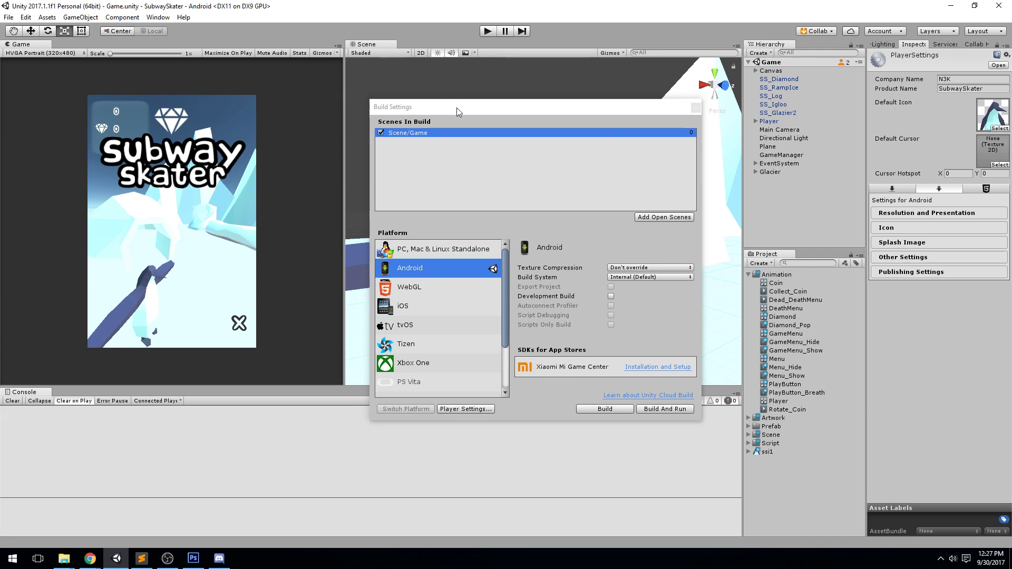
{"action": "left_click_drag", "start_coordinate": [456, 107], "coordinate": [482, 89]}
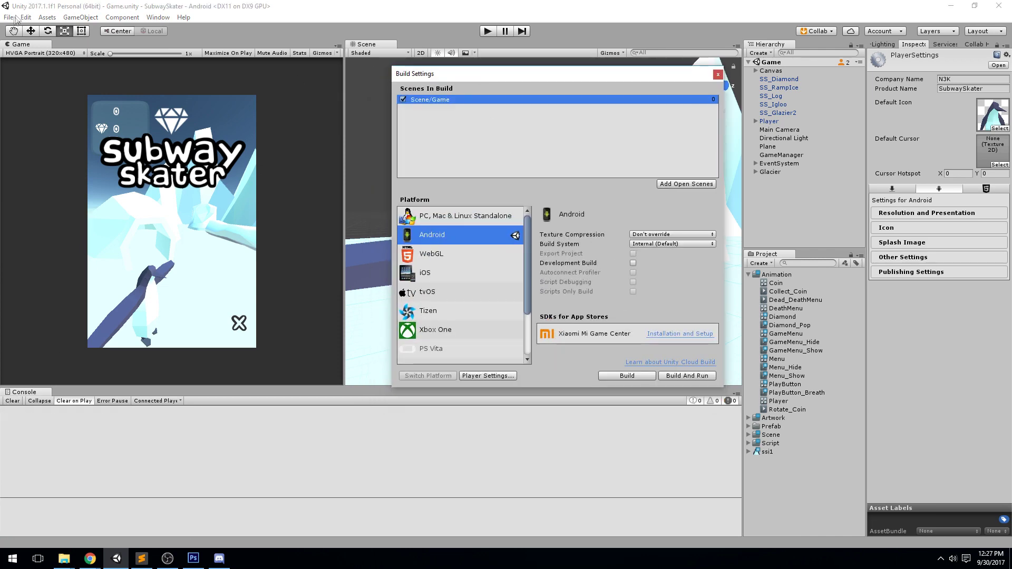
{"action": "left_click", "coordinate": [13, 18]}
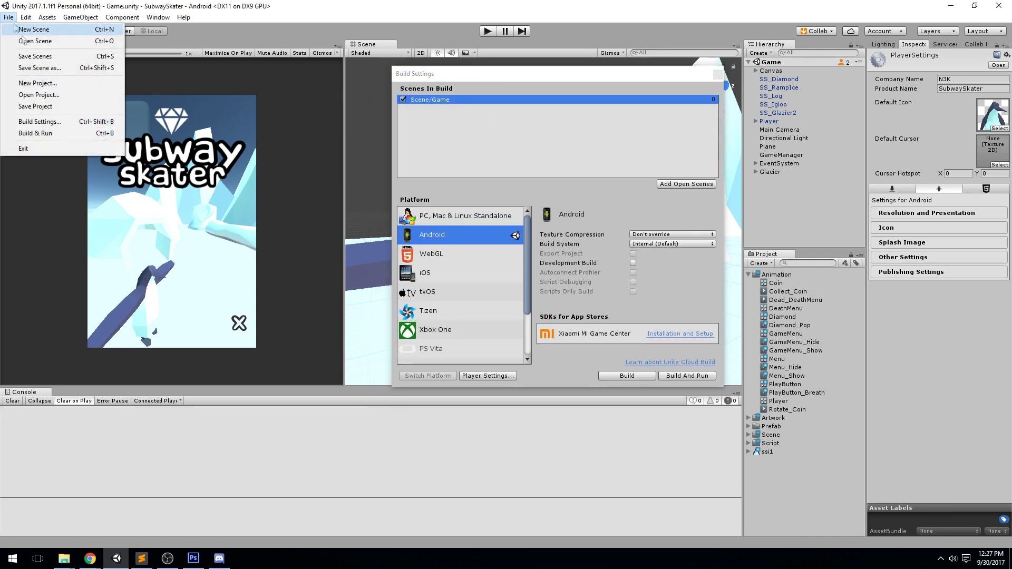
{"action": "left_click", "coordinate": [63, 123]}
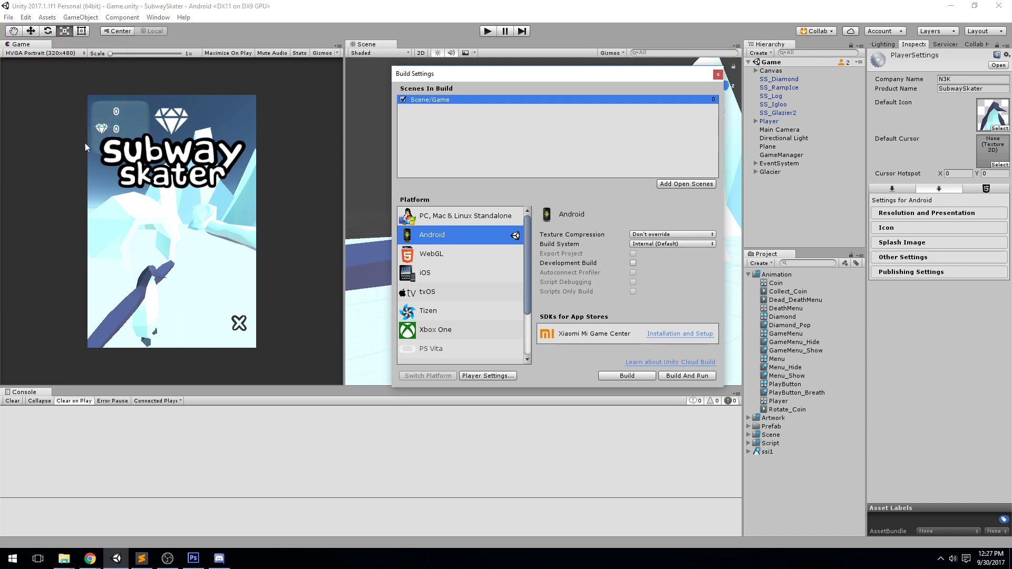
Set the External Tools Android SDK location to the AppData\Local\Android\sdk folder, then close Preferences
{"action": "left_click", "coordinate": [26, 17]}
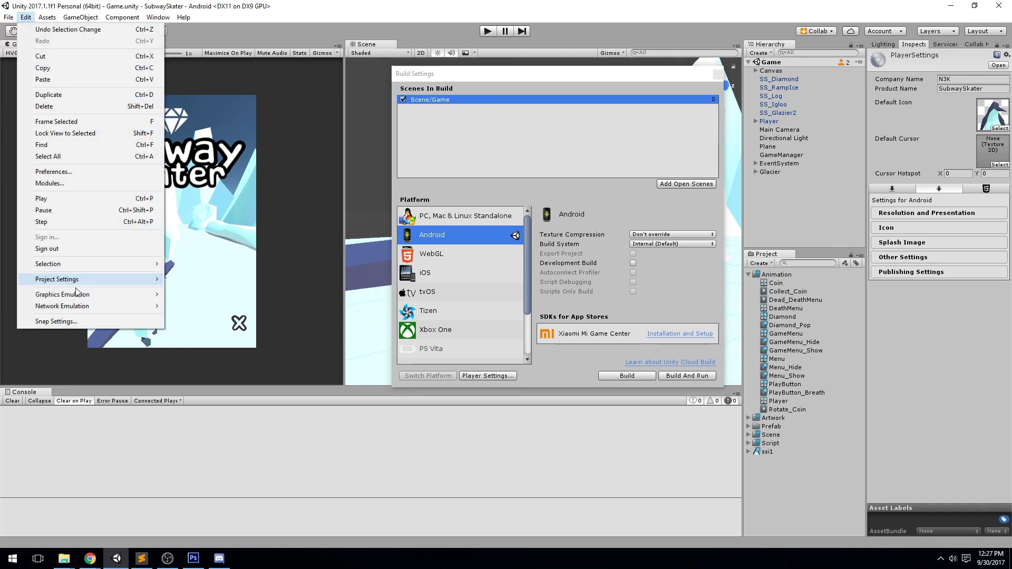
{"action": "mouse_move", "coordinate": [57, 279]}
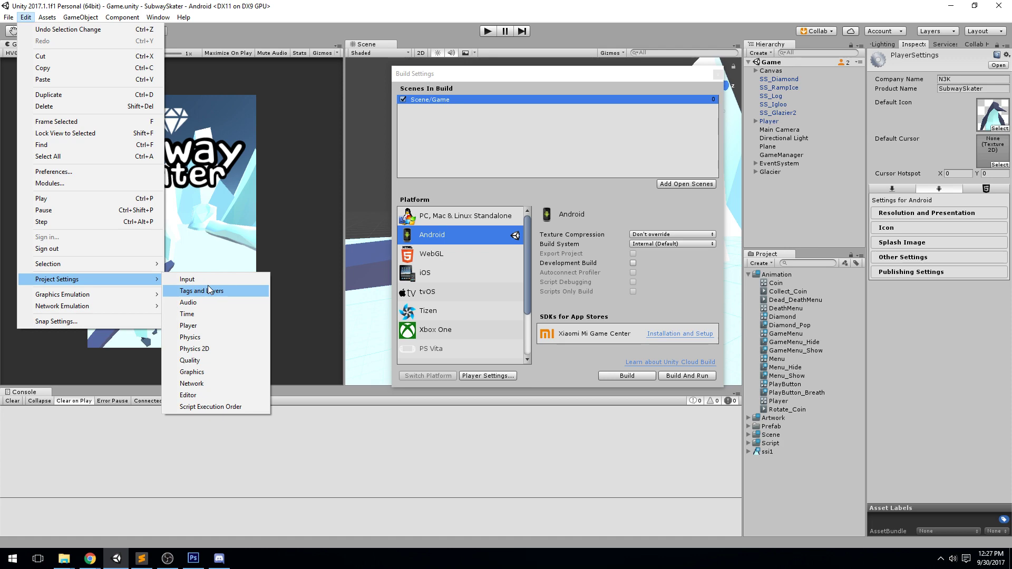
{"action": "left_click", "coordinate": [65, 174]}
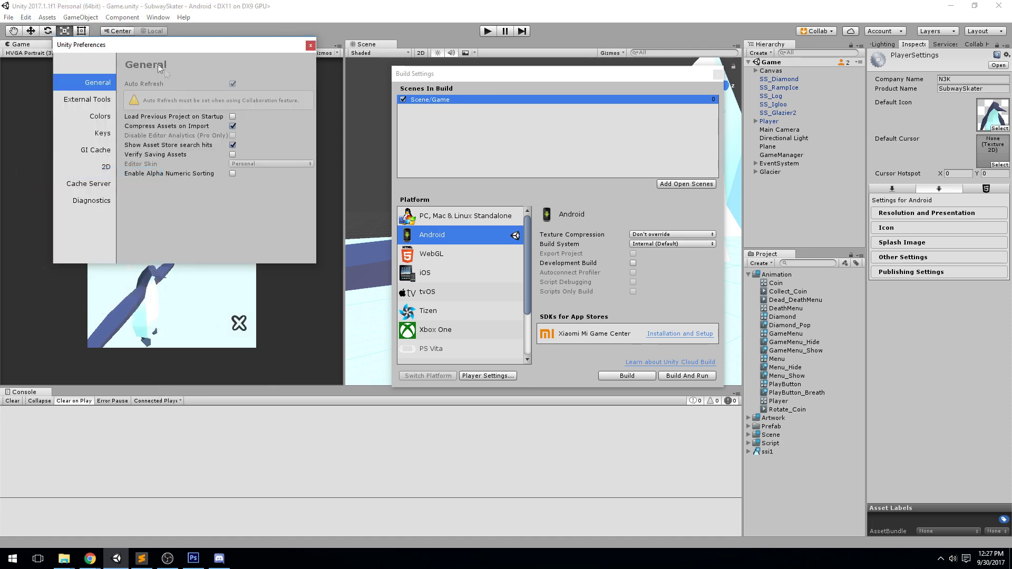
{"action": "left_click", "coordinate": [93, 102]}
{"action": "scroll", "coordinate": [279, 158], "scroll_direction": "down", "scroll_amount": 1}
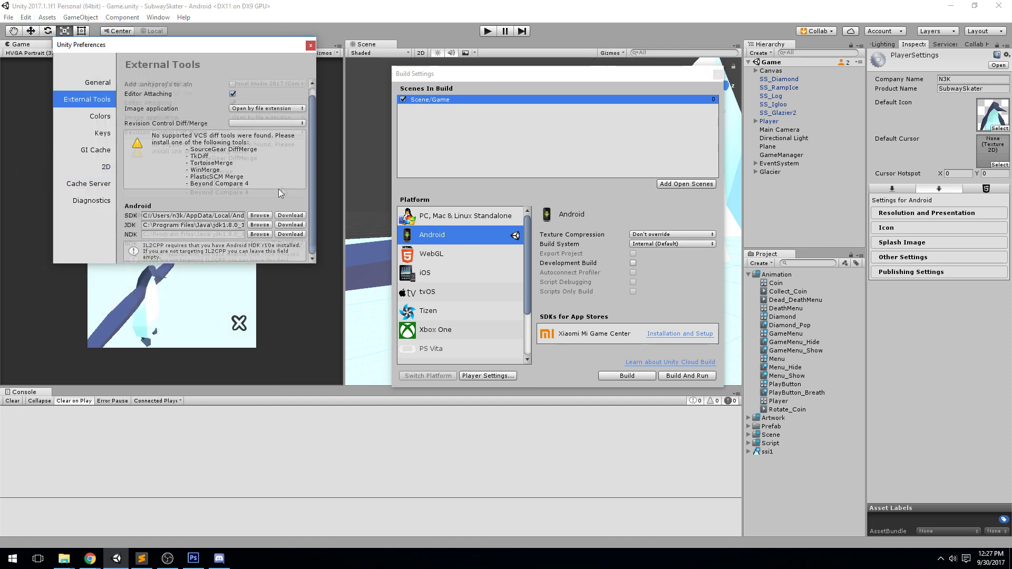
{"action": "left_click", "coordinate": [260, 218]}
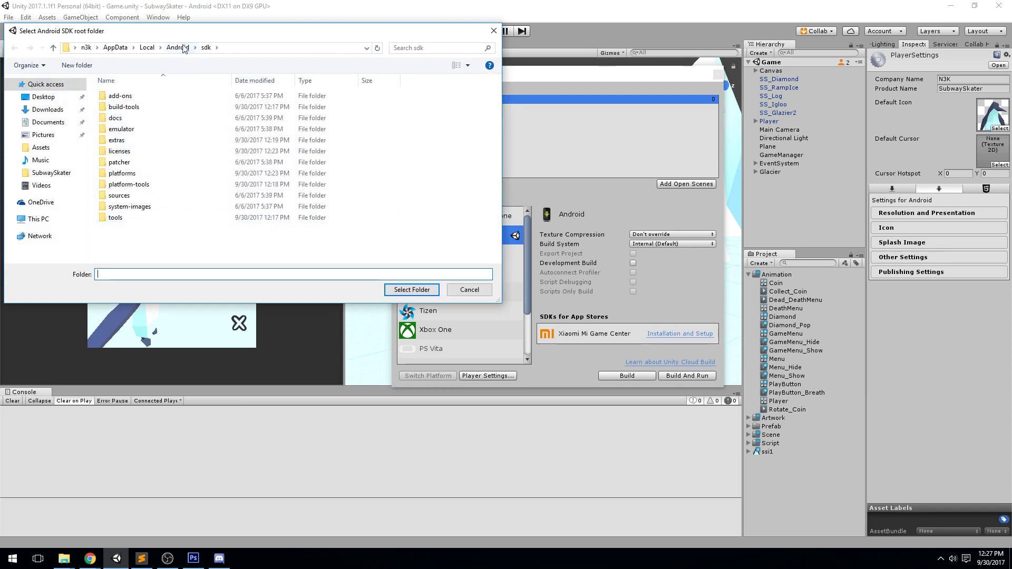
{"action": "left_click", "coordinate": [178, 47]}
{"action": "left_click", "coordinate": [113, 96]}
{"action": "left_click", "coordinate": [400, 289]}
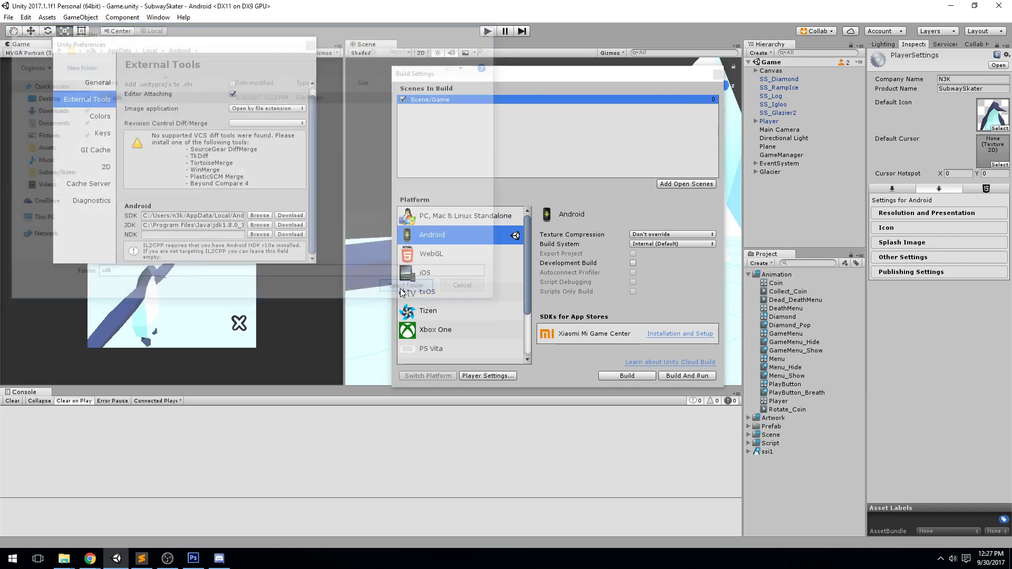
{"action": "left_click", "coordinate": [310, 45]}
Build the Android APK as 093017.apk in the project's Build folder and dismiss the dialog
{"action": "left_click", "coordinate": [632, 373]}
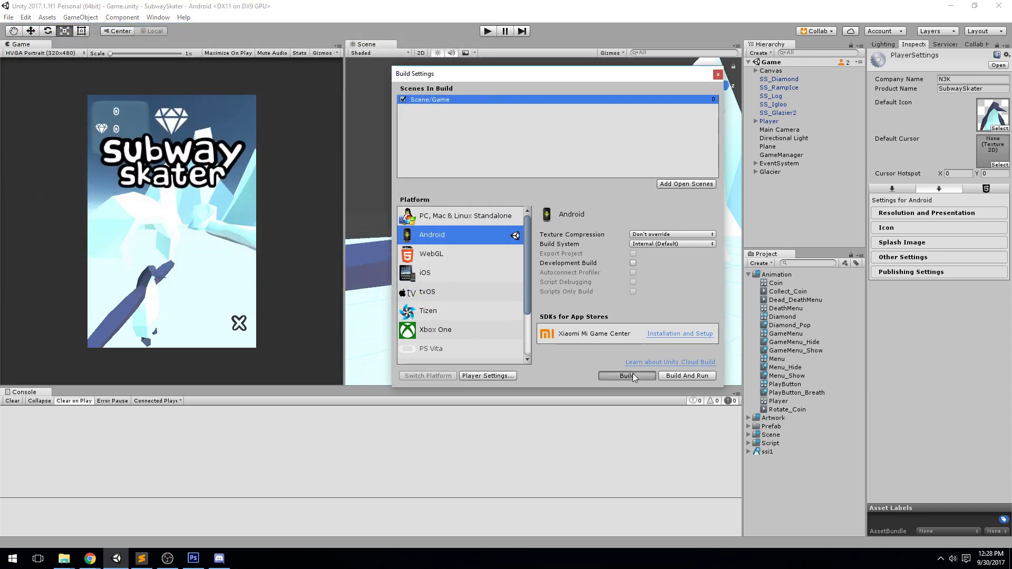
{"action": "left_click", "coordinate": [417, 289]}
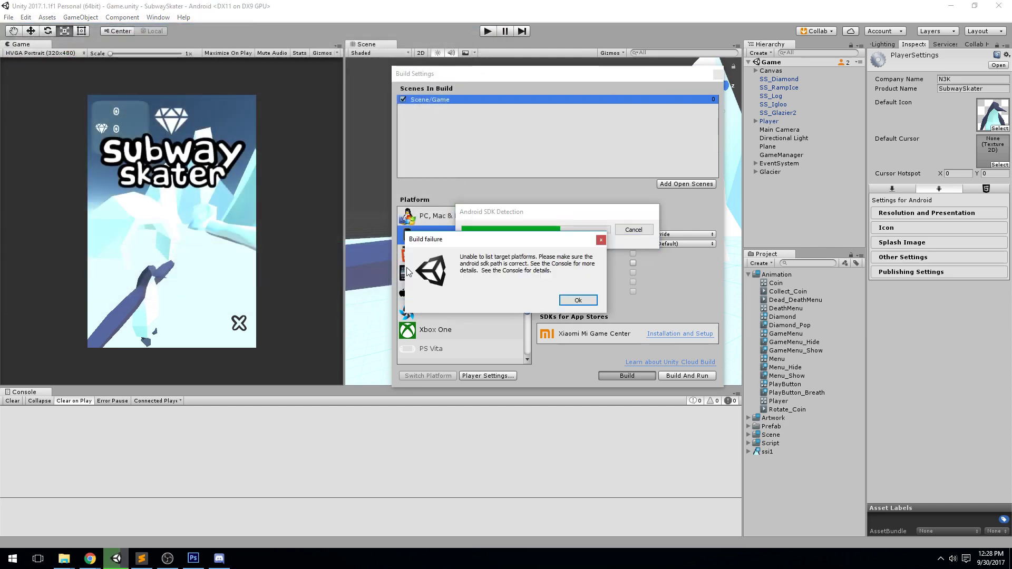
{"action": "left_click", "coordinate": [579, 301]}
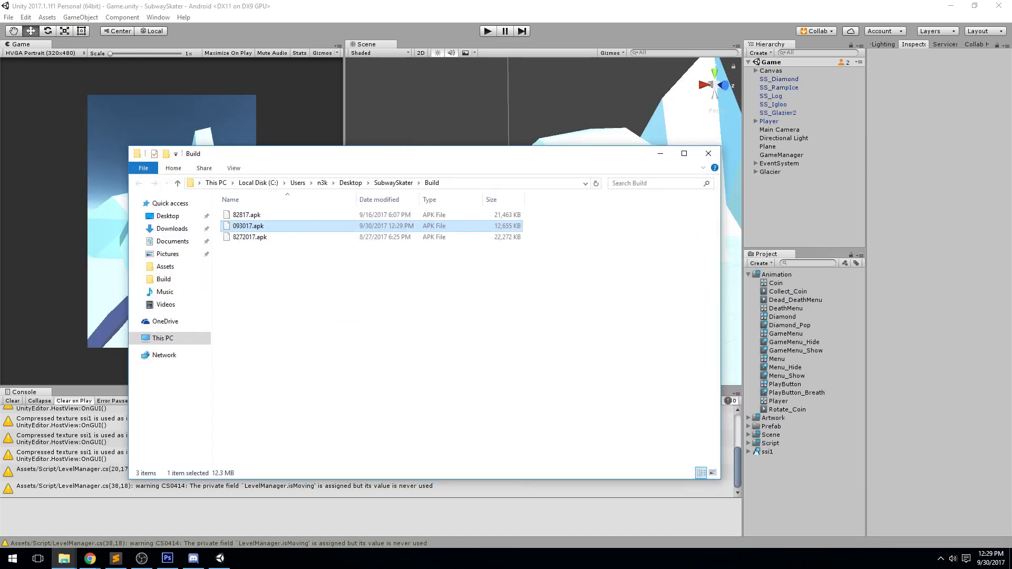
{"action": "left_click", "coordinate": [90, 558]}
Snap Chrome left and the Build folder right, then open Subway Skater's Alpha testing track
{"action": "key", "text": "super+Left"}
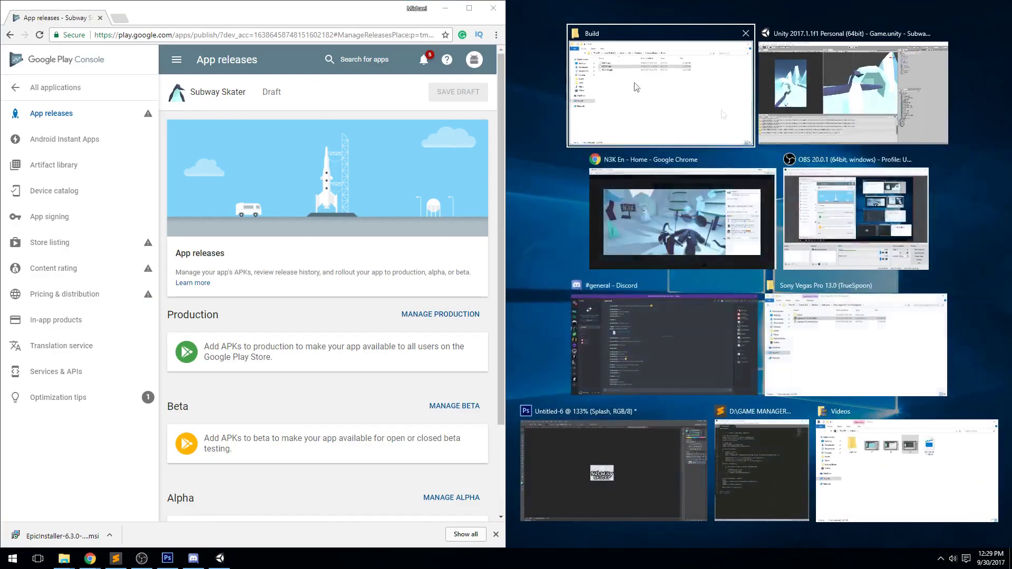
{"action": "left_click", "coordinate": [672, 98]}
{"action": "left_click", "coordinate": [693, 217]}
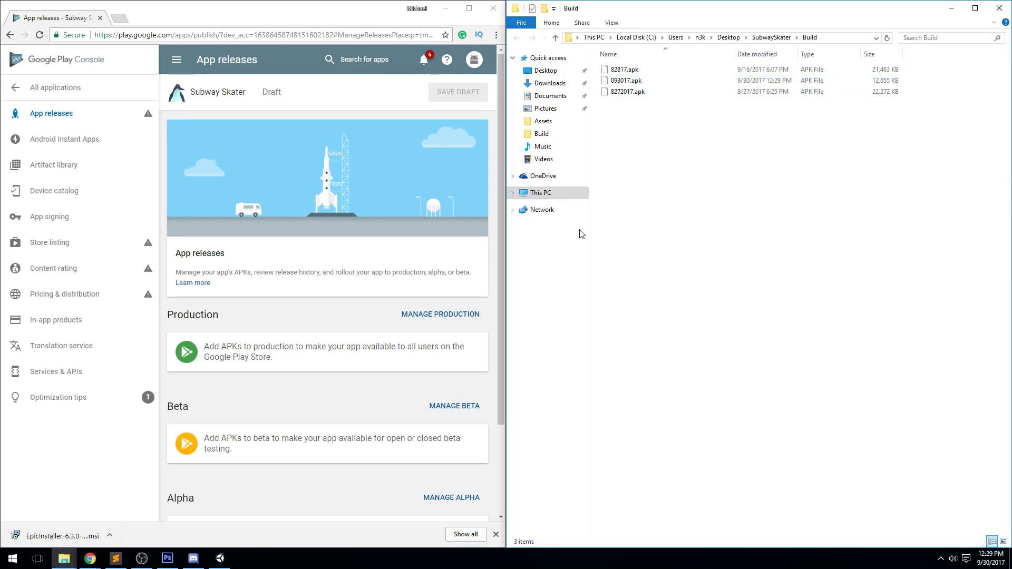
{"action": "left_click", "coordinate": [83, 117]}
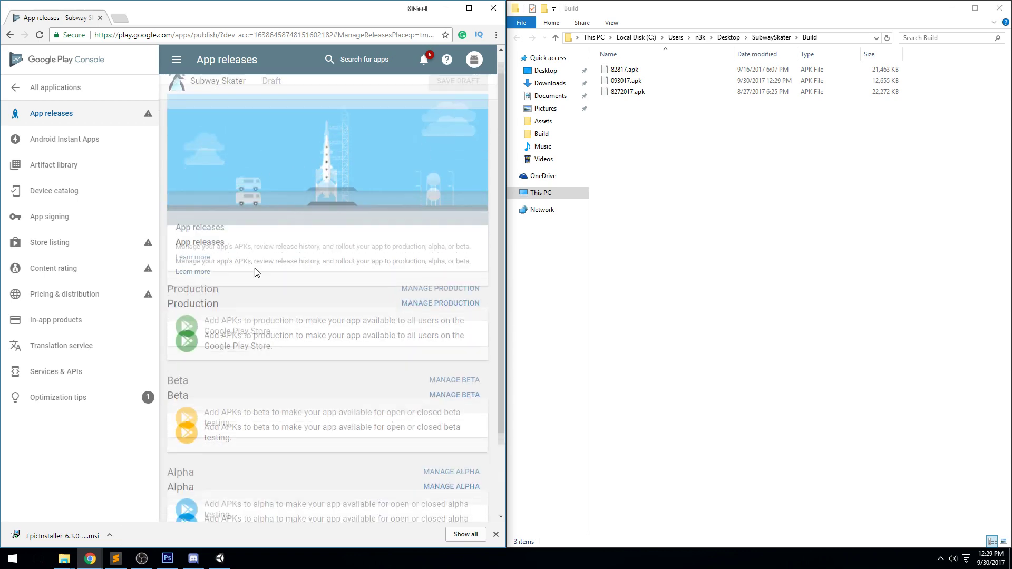
{"action": "scroll", "coordinate": [254, 269], "scroll_direction": "down", "scroll_amount": 2}
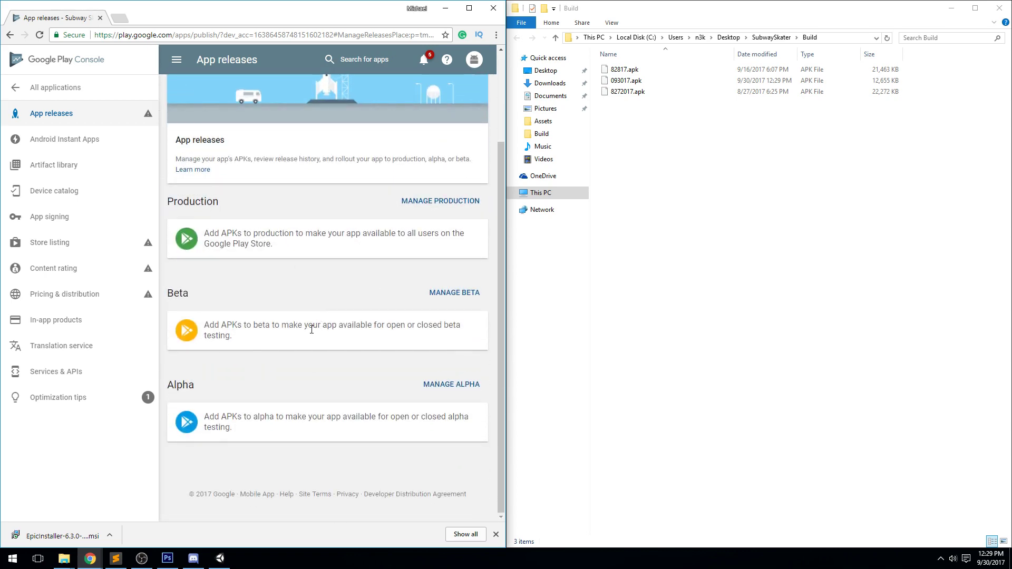
{"action": "scroll", "coordinate": [312, 327], "scroll_direction": "up", "scroll_amount": 2}
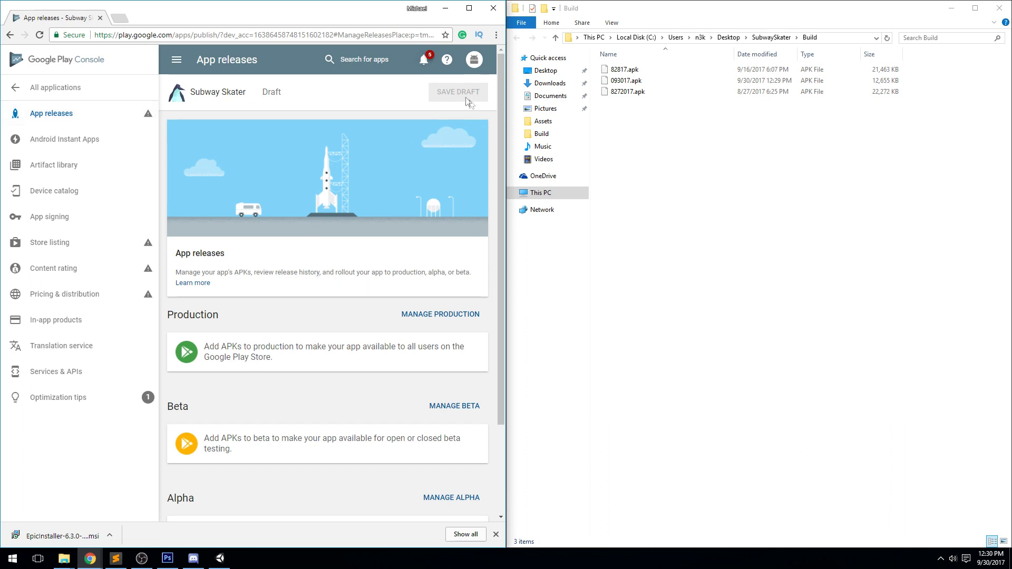
{"action": "mouse_move", "coordinate": [64, 139]}
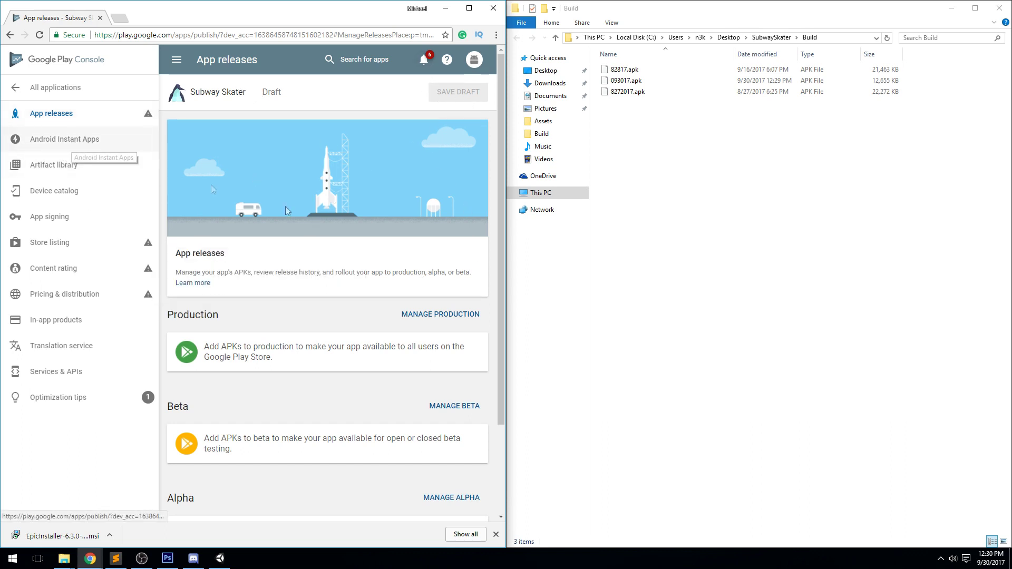
{"action": "scroll", "coordinate": [431, 363], "scroll_direction": "down", "scroll_amount": 1}
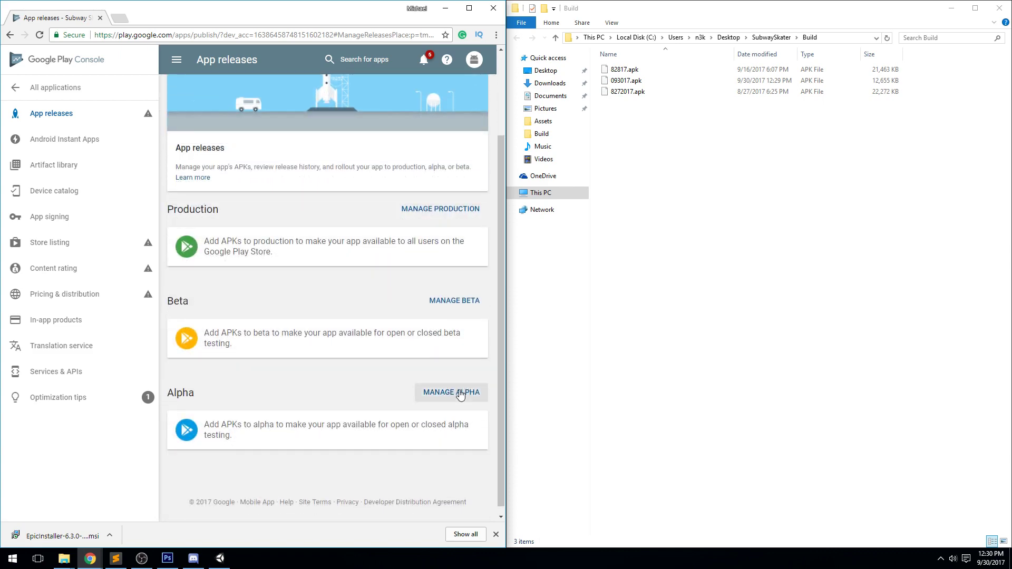
{"action": "left_click", "coordinate": [463, 392]}
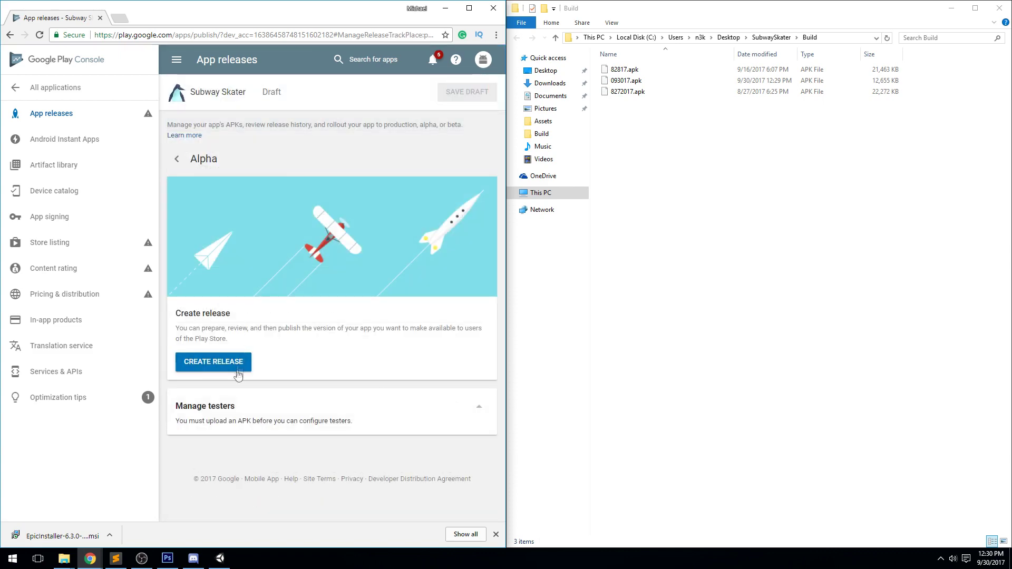
Create an alpha release, enroll in Google Play App Signing, accept its terms, and select 093017.apk
{"action": "left_click", "coordinate": [229, 367]}
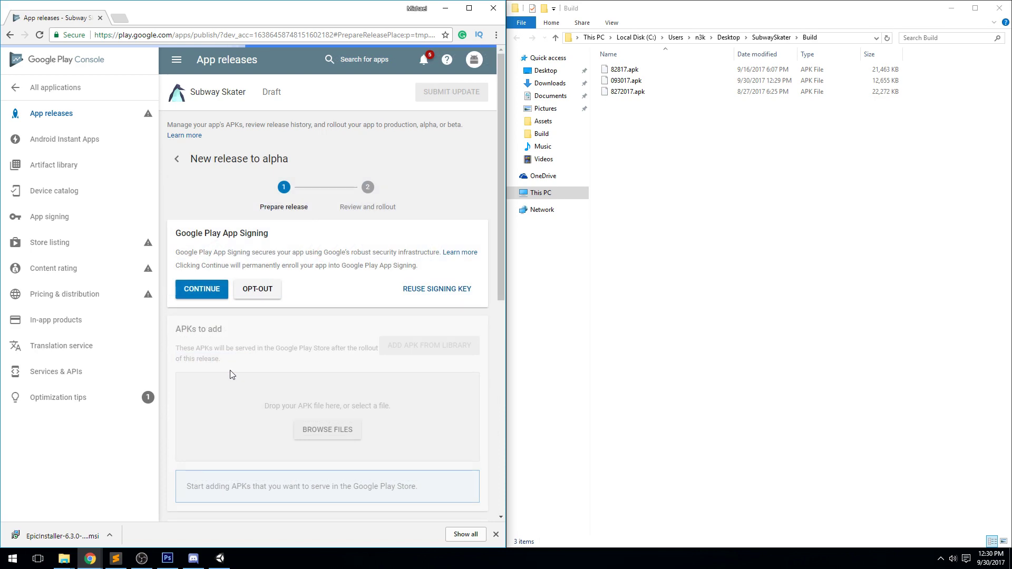
{"action": "scroll", "coordinate": [358, 223], "scroll_direction": "down", "scroll_amount": 2}
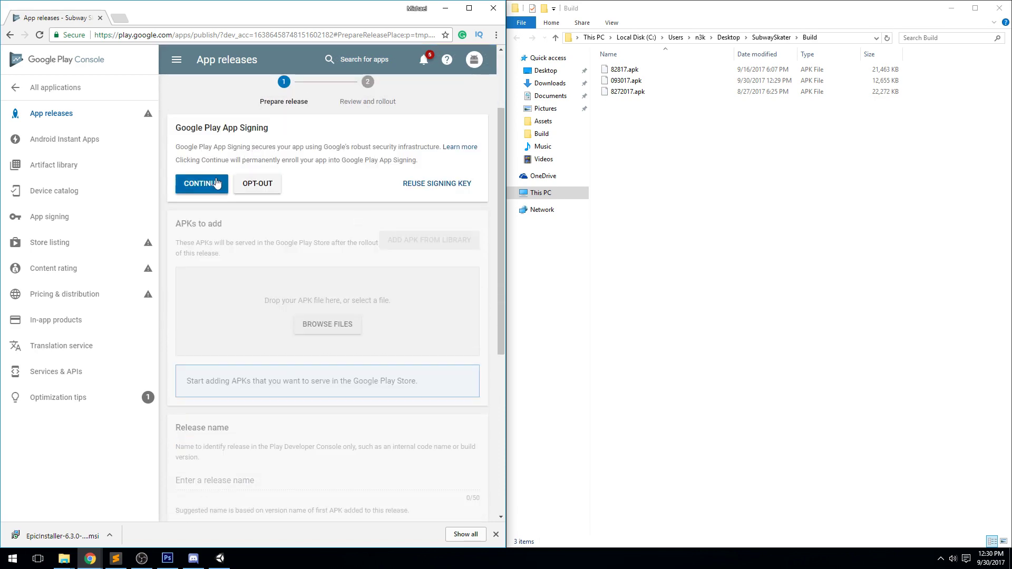
{"action": "left_click", "coordinate": [217, 183]}
{"action": "scroll", "coordinate": [394, 299], "scroll_direction": "down", "scroll_amount": 5}
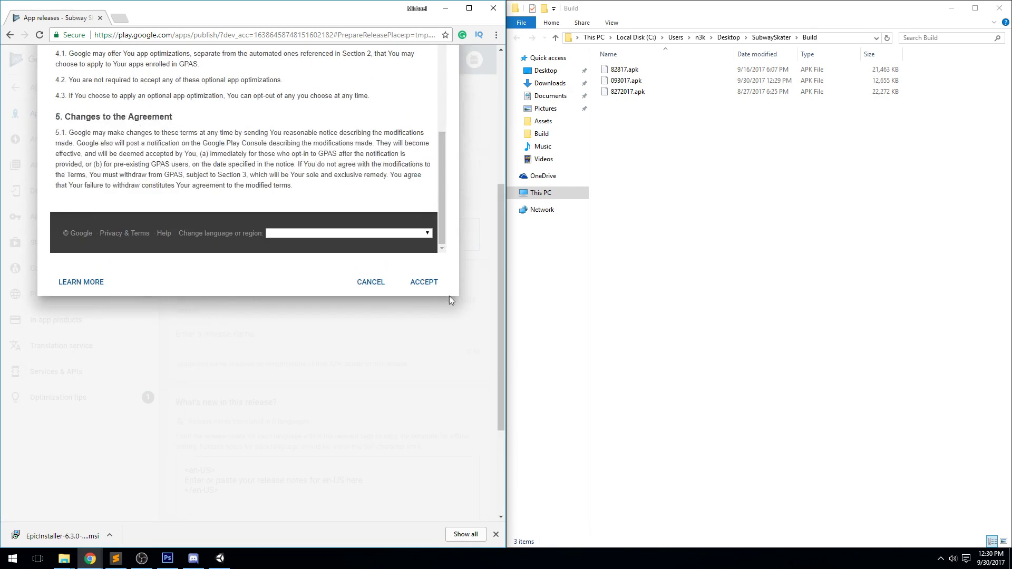
{"action": "left_click", "coordinate": [424, 282]}
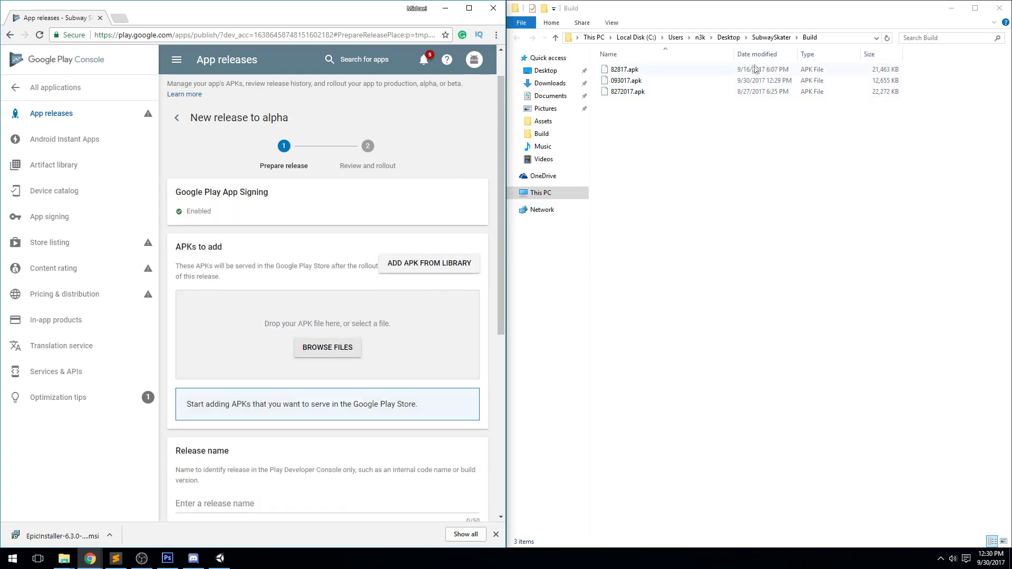
{"action": "left_click", "coordinate": [642, 86]}
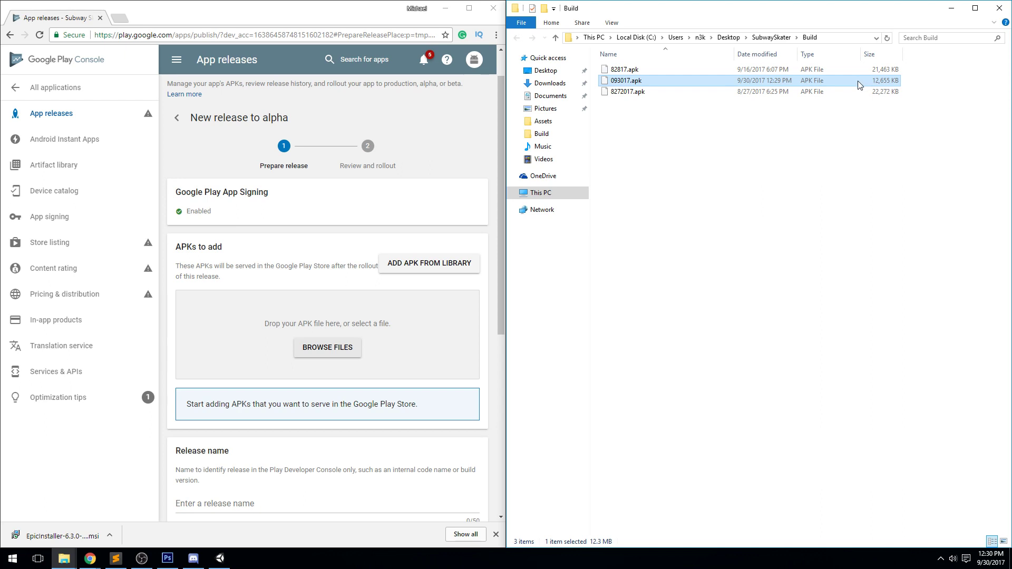
Upload 093017.apk into the alpha release and keep the release name 0.1
{"action": "left_click_drag", "start_coordinate": [860, 85], "coordinate": [306, 337]}
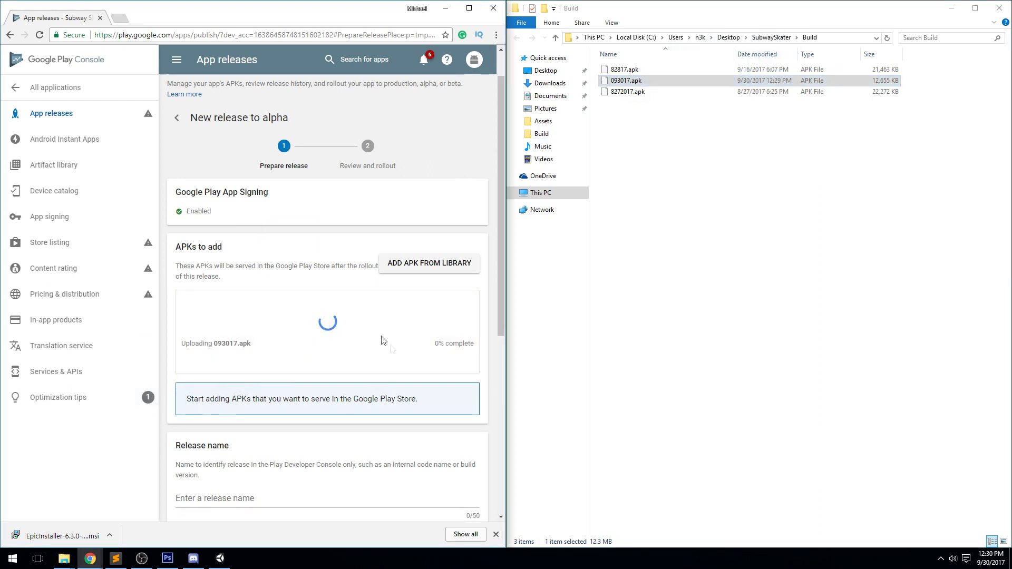
{"action": "scroll", "coordinate": [352, 332], "scroll_direction": "down", "scroll_amount": 1}
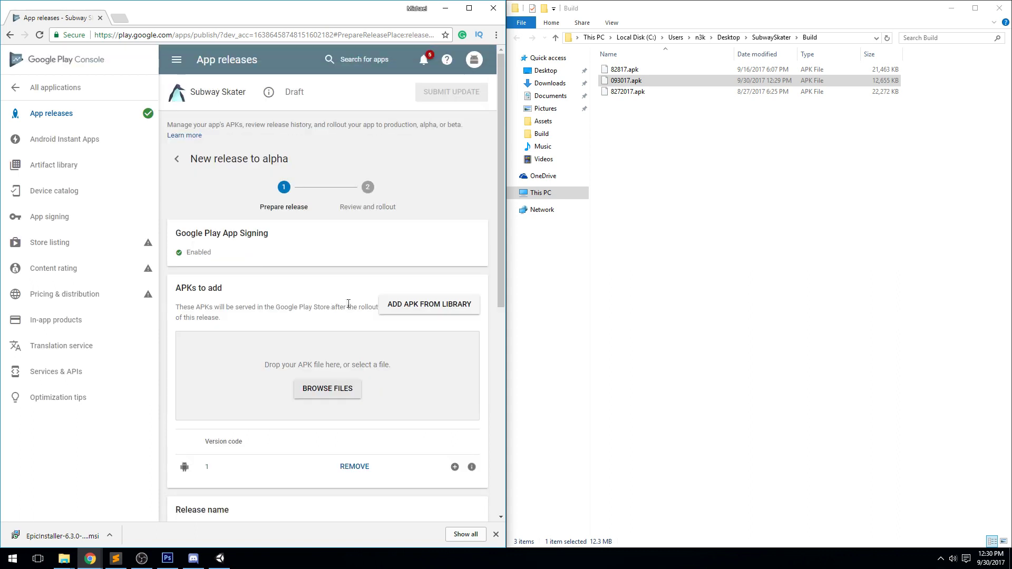
{"action": "scroll", "coordinate": [348, 303], "scroll_direction": "down", "scroll_amount": 2}
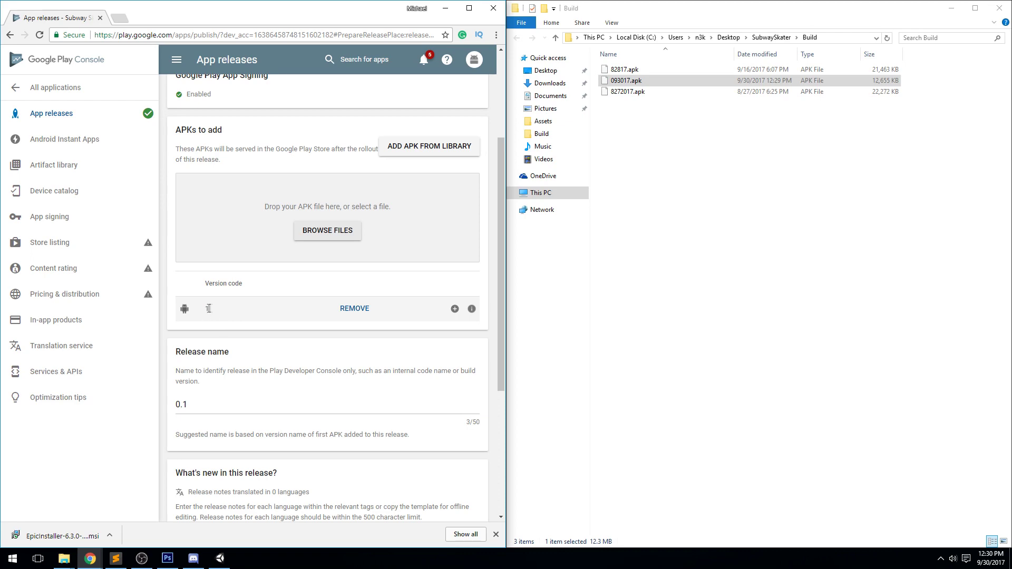
{"action": "left_click_drag", "start_coordinate": [209, 308], "coordinate": [203, 313]}
{"action": "scroll", "coordinate": [217, 312], "scroll_direction": "down", "scroll_amount": 2}
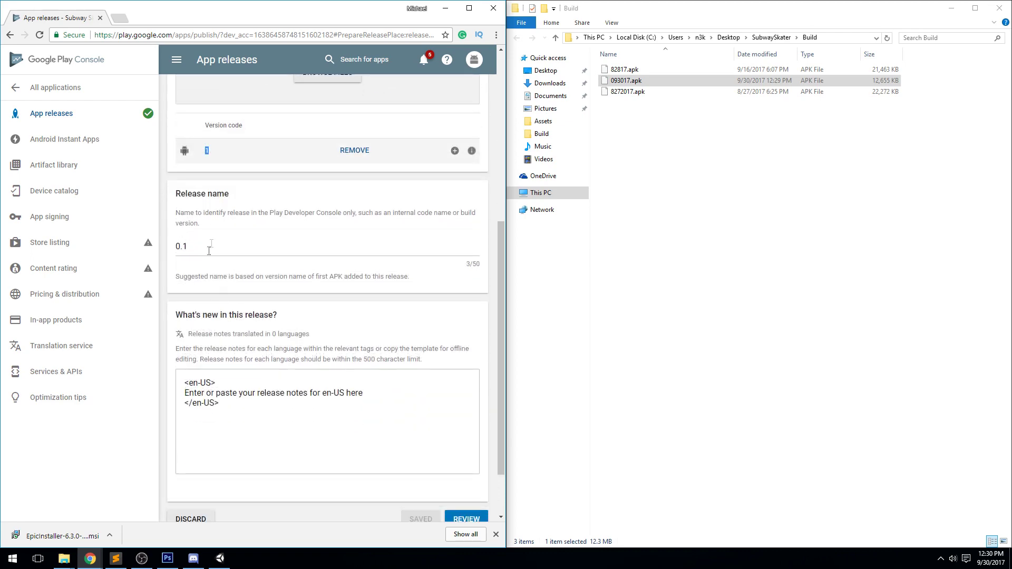
{"action": "left_click_drag", "start_coordinate": [179, 245], "coordinate": [278, 242]}
{"action": "left_click", "coordinate": [278, 222]}
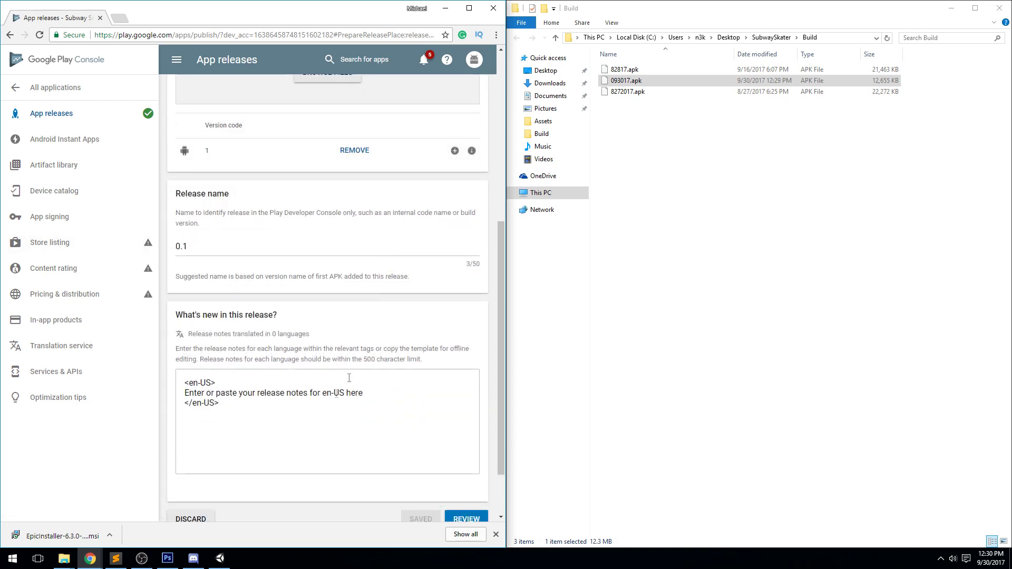
{"action": "scroll", "coordinate": [372, 357], "scroll_direction": "down", "scroll_amount": 1}
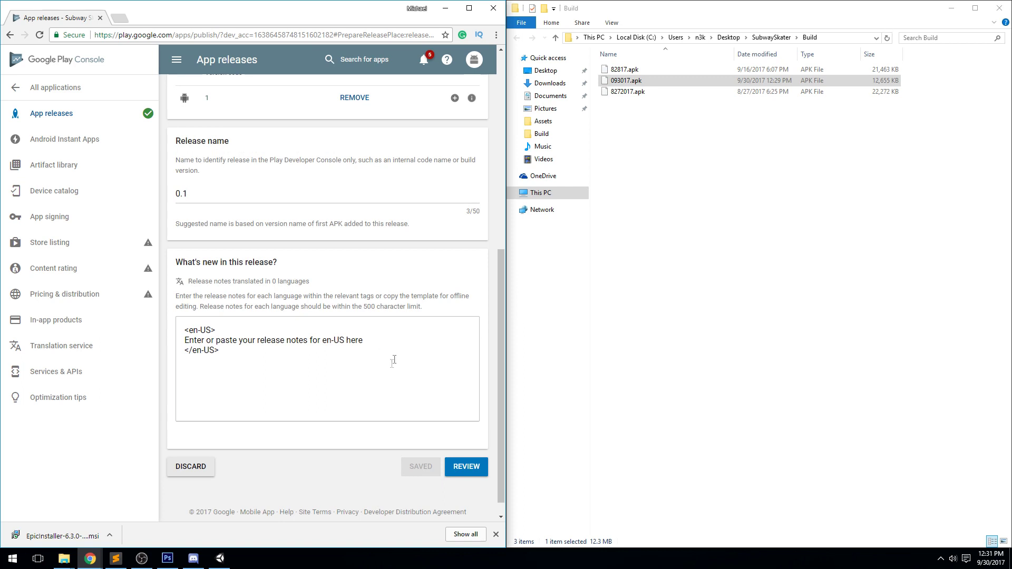
Enter en-US release notes 'Initial commit' inside the language tags and save the release draft
{"action": "left_click", "coordinate": [362, 372]}
{"action": "key", "text": "ctrl+a"}
{"action": "type", "text": "Initial "}
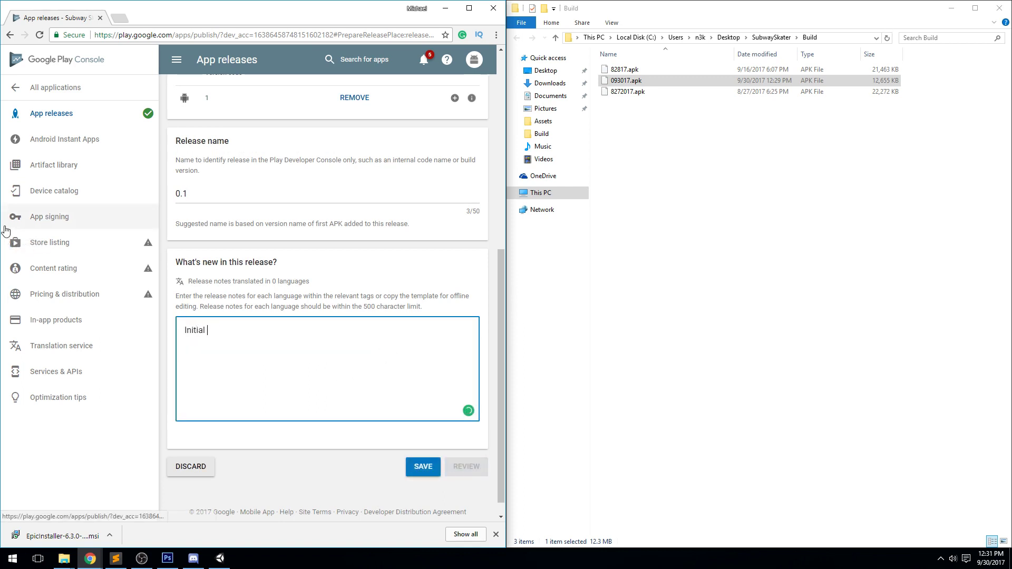
{"action": "type", "text": "commit"}
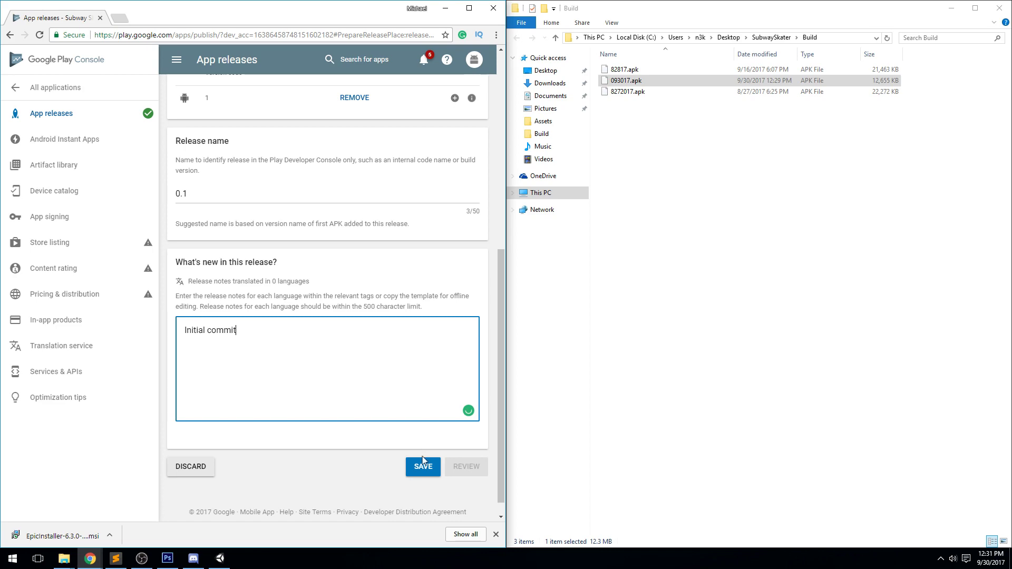
{"action": "scroll", "coordinate": [366, 389], "scroll_direction": "up", "scroll_amount": 5}
{"action": "scroll", "coordinate": [335, 387], "scroll_direction": "down", "scroll_amount": 5}
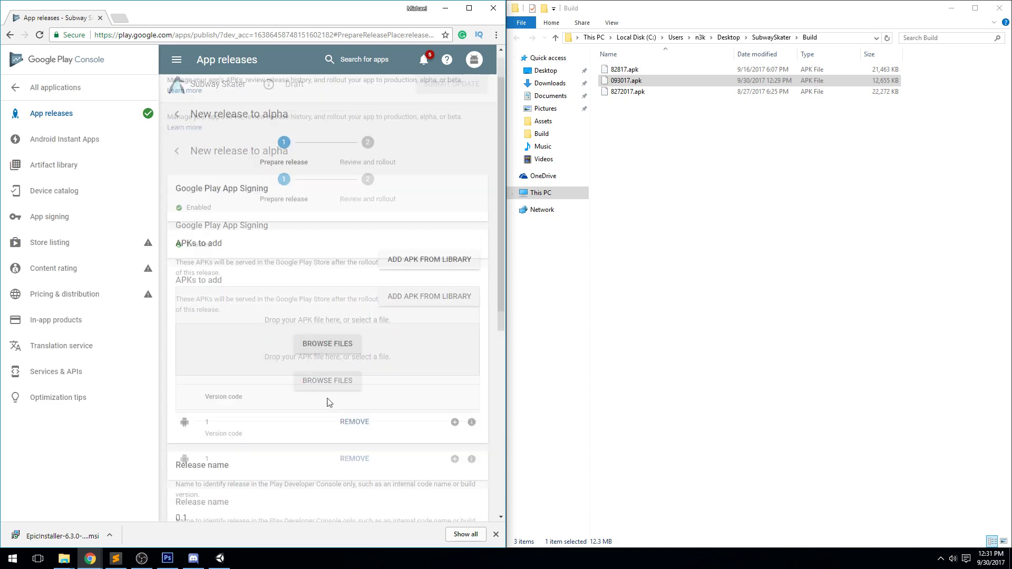
{"action": "left_click", "coordinate": [419, 458]}
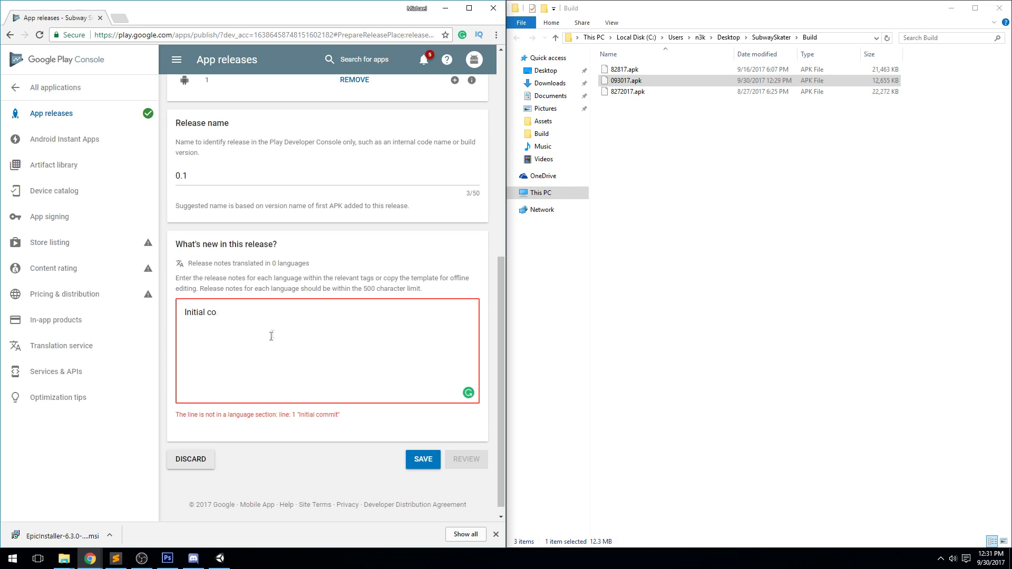
{"action": "type", "text": "<en-US> Enter or paste your release notes for en-US here </en-US>"}
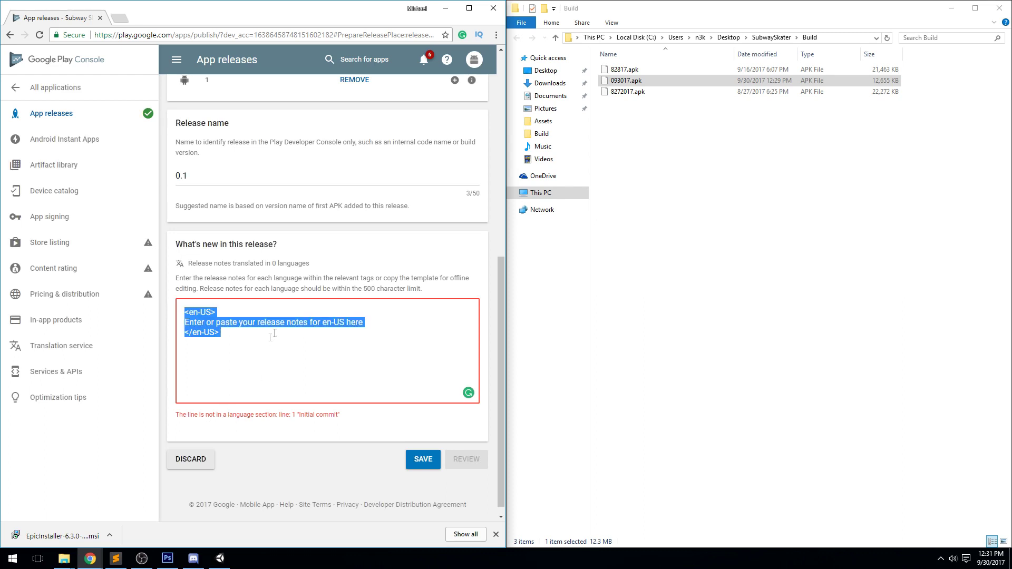
{"action": "left_click", "coordinate": [377, 320]}
{"action": "left_click_drag", "start_coordinate": [378, 321], "coordinate": [182, 321]}
{"action": "type", "text": "Initial commit"}
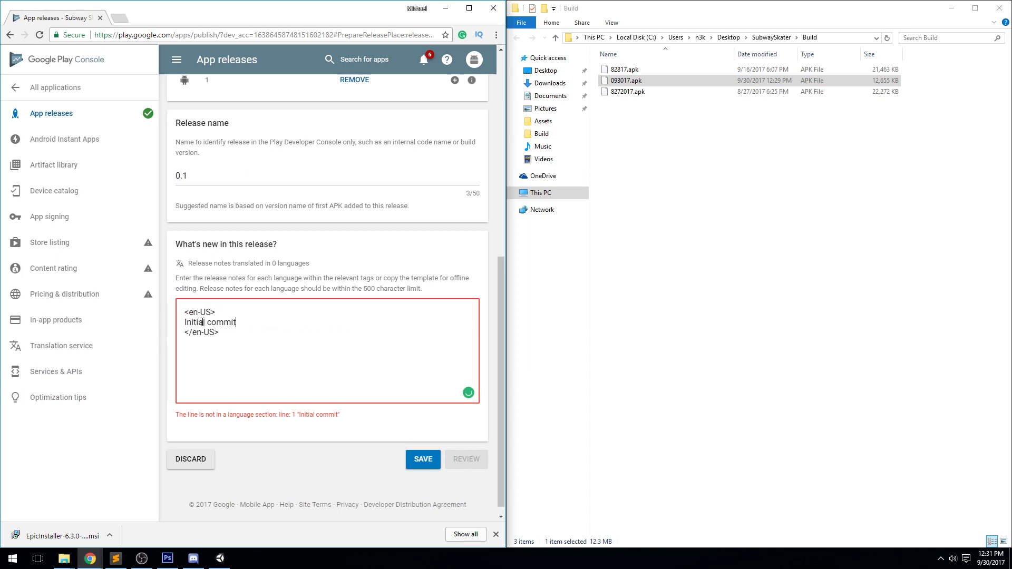
{"action": "left_click", "coordinate": [424, 460]}
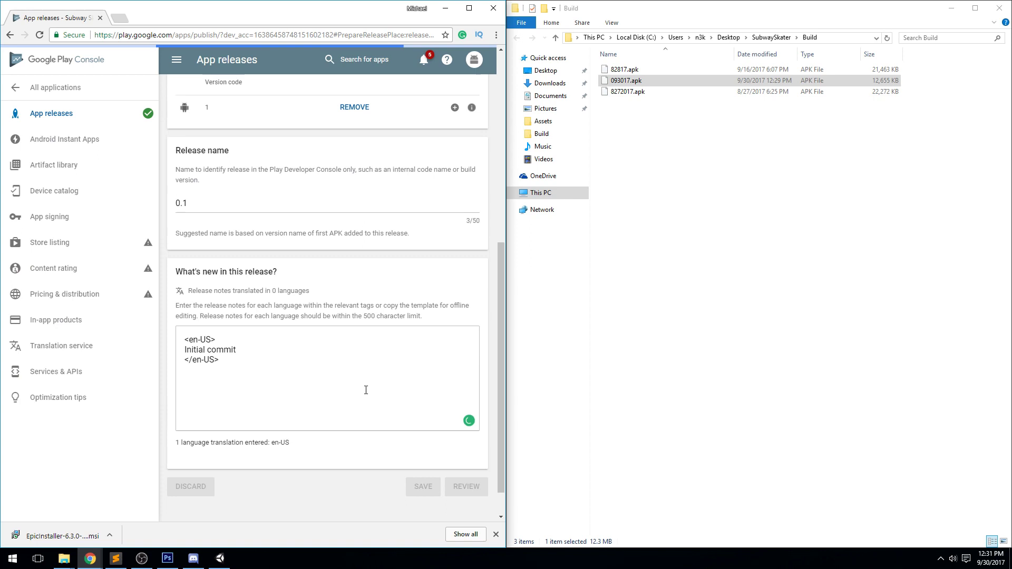
{"action": "scroll", "coordinate": [368, 390], "scroll_direction": "up", "scroll_amount": 2}
{"action": "scroll", "coordinate": [337, 366], "scroll_direction": "up", "scroll_amount": 2}
{"action": "scroll", "coordinate": [328, 364], "scroll_direction": "up", "scroll_amount": 2}
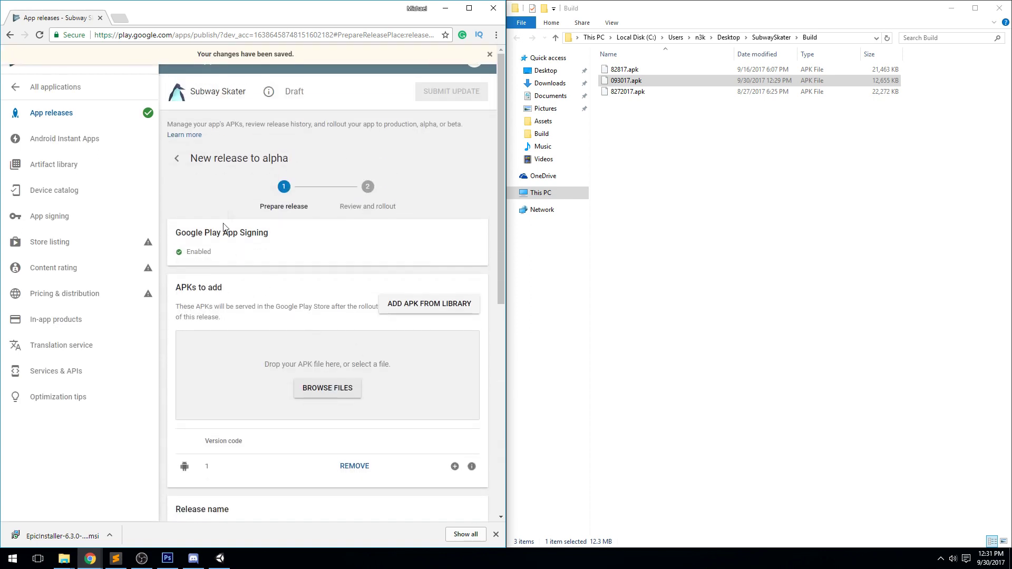
{"action": "left_click", "coordinate": [147, 131]}
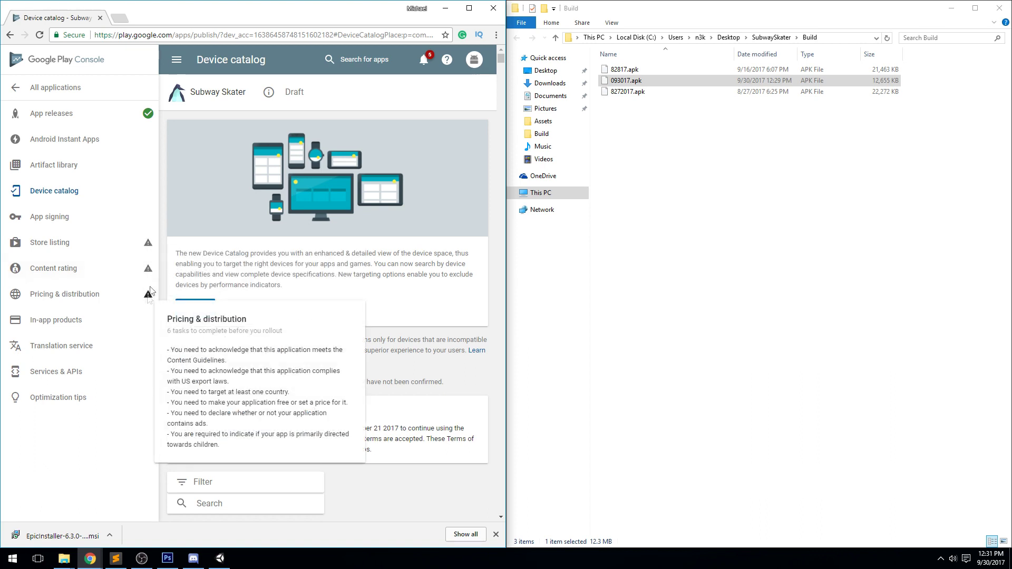
Tick 'Not submitting a privacy policy URL', save the store listing draft, and begin the content rating questionnaire
{"action": "left_click", "coordinate": [73, 240]}
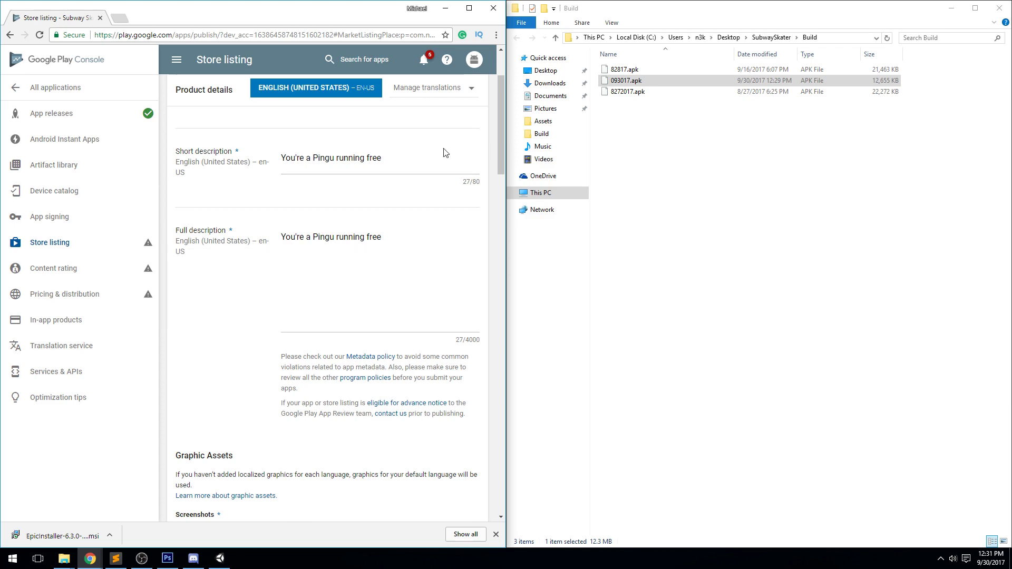
{"action": "scroll", "coordinate": [432, 185], "scroll_direction": "down", "scroll_amount": 1}
{"action": "scroll", "coordinate": [428, 194], "scroll_direction": "down", "scroll_amount": 2}
{"action": "scroll", "coordinate": [418, 208], "scroll_direction": "down", "scroll_amount": 2}
{"action": "scroll", "coordinate": [409, 245], "scroll_direction": "down", "scroll_amount": 5}
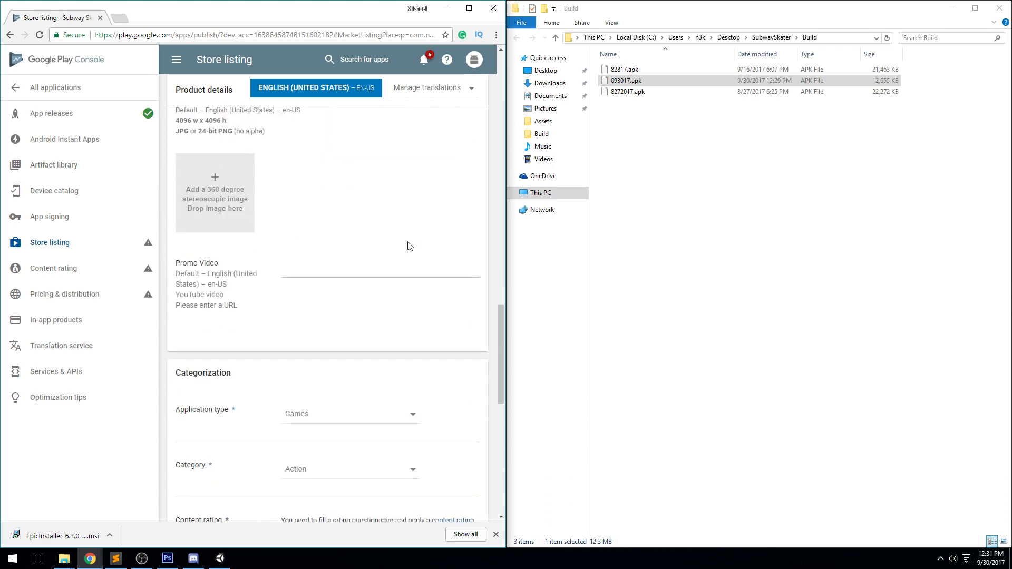
{"action": "scroll", "coordinate": [364, 293], "scroll_direction": "down", "scroll_amount": 4}
{"action": "scroll", "coordinate": [323, 334], "scroll_direction": "down", "scroll_amount": 3}
{"action": "scroll", "coordinate": [280, 398], "scroll_direction": "down", "scroll_amount": 2}
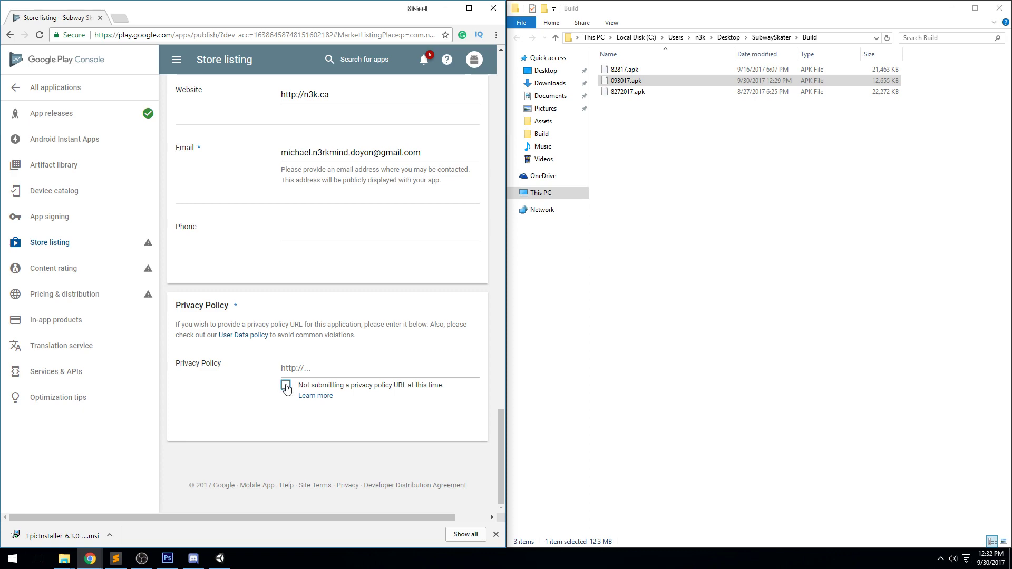
{"action": "left_click", "coordinate": [286, 385]}
{"action": "scroll", "coordinate": [383, 395], "scroll_direction": "up", "scroll_amount": 5}
{"action": "scroll", "coordinate": [377, 369], "scroll_direction": "up", "scroll_amount": 5}
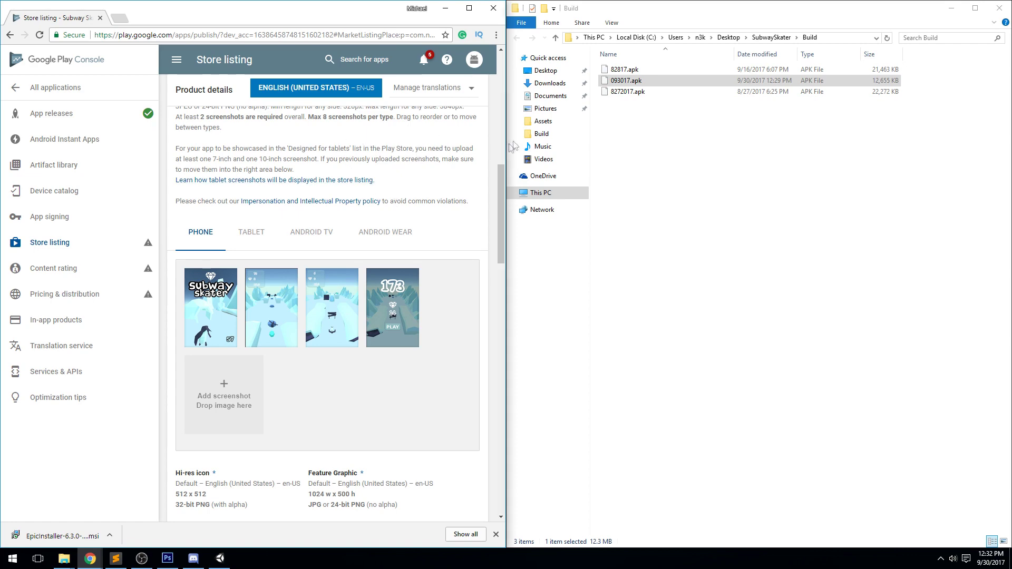
{"action": "left_click", "coordinate": [469, 8]}
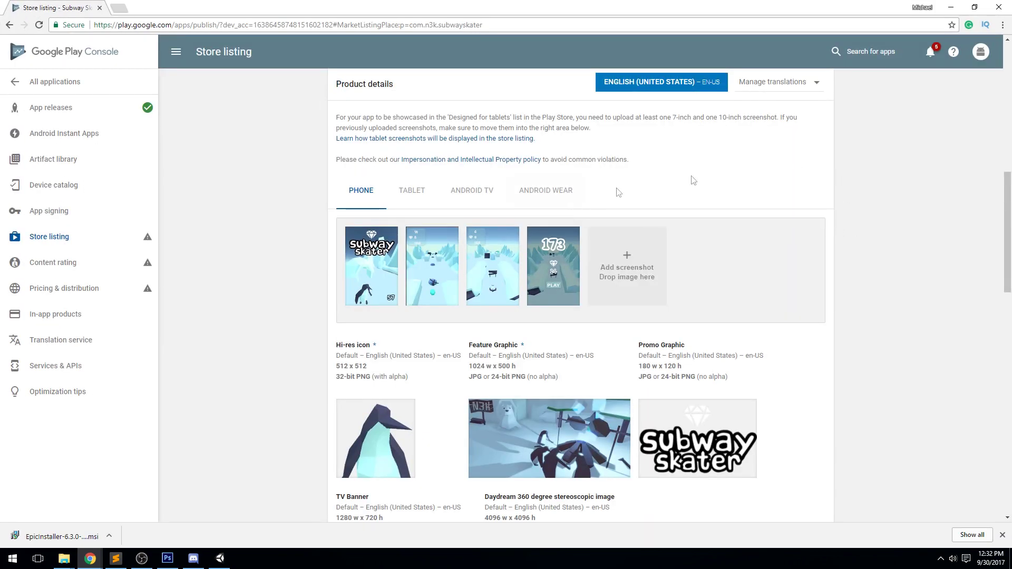
{"action": "scroll", "coordinate": [553, 206], "scroll_direction": "down", "scroll_amount": 1}
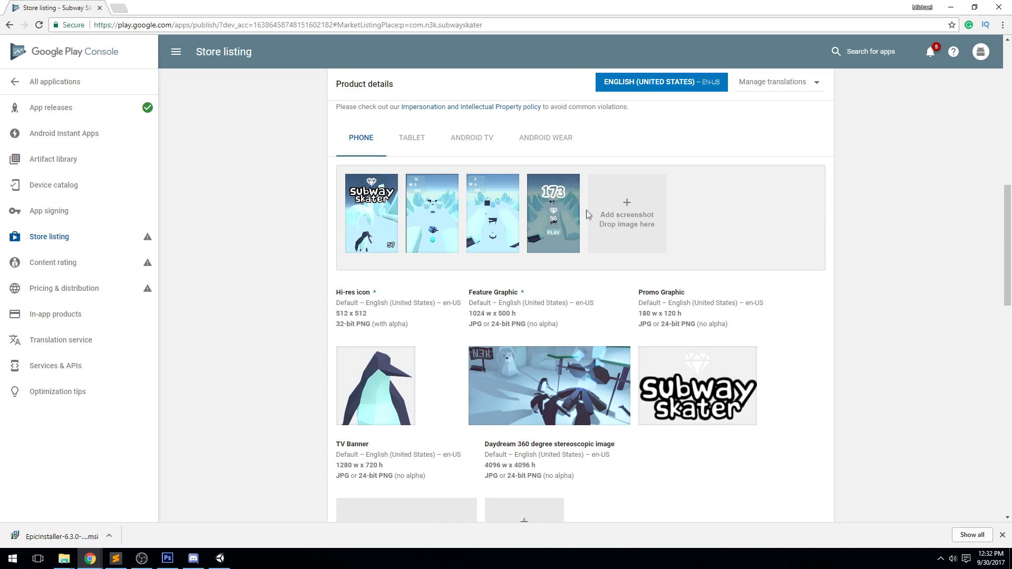
{"action": "scroll", "coordinate": [296, 278], "scroll_direction": "down", "scroll_amount": 2}
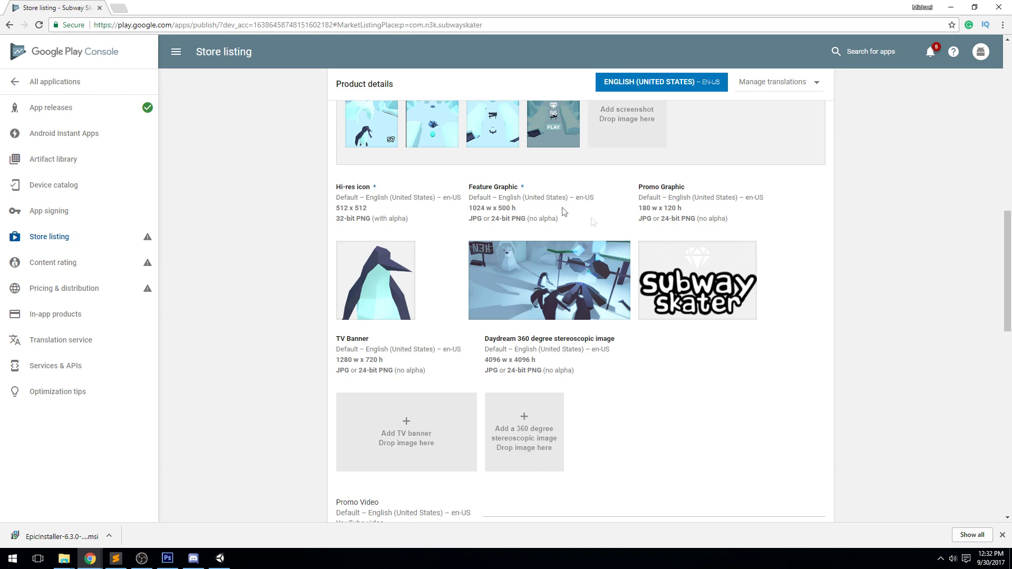
{"action": "triple_click", "coordinate": [523, 188]}
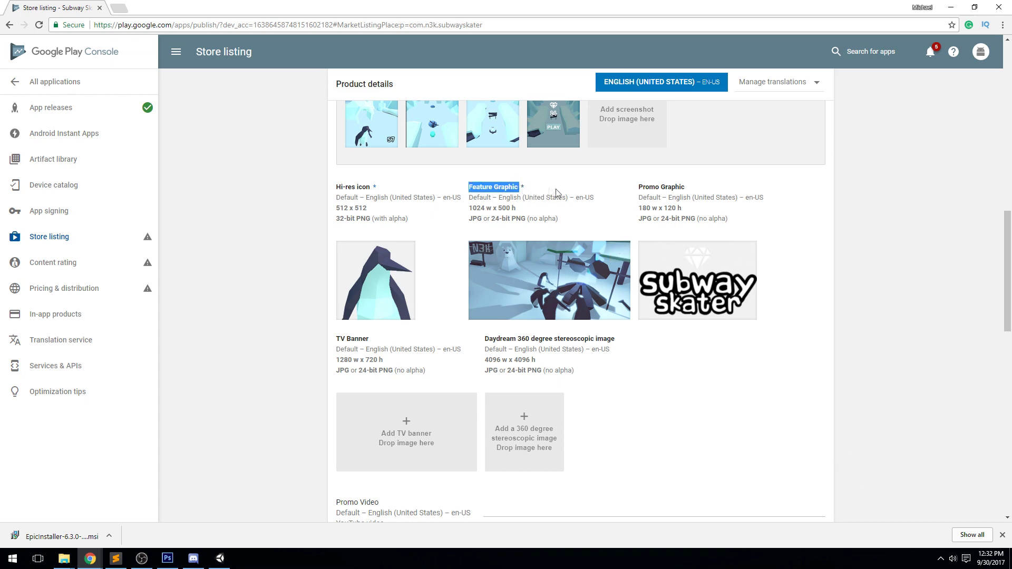
{"action": "scroll", "coordinate": [557, 194], "scroll_direction": "up", "scroll_amount": 2}
{"action": "scroll", "coordinate": [544, 295], "scroll_direction": "up", "scroll_amount": 1}
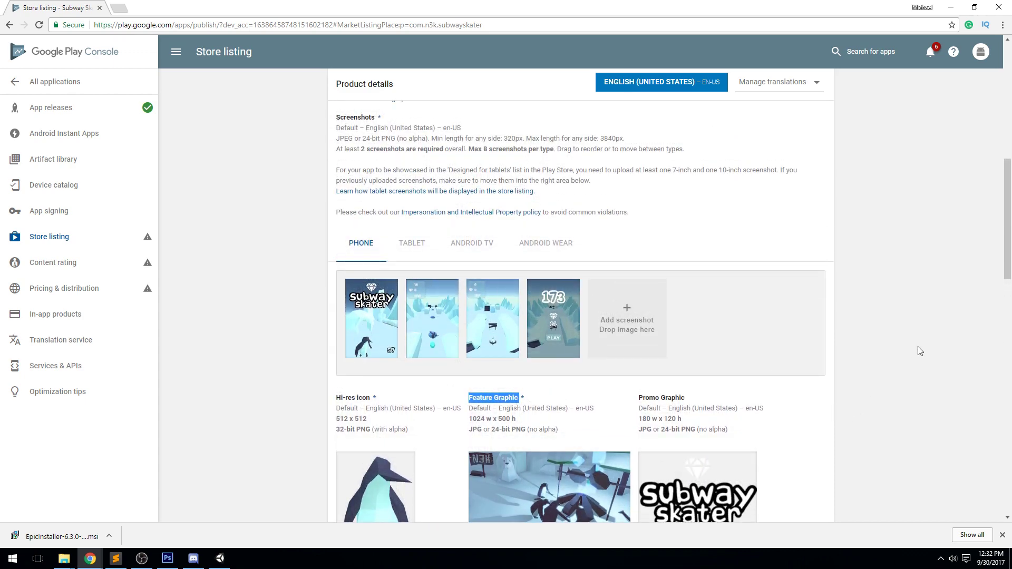
{"action": "scroll", "coordinate": [898, 185], "scroll_direction": "up", "scroll_amount": 5}
{"action": "left_click", "coordinate": [808, 87]}
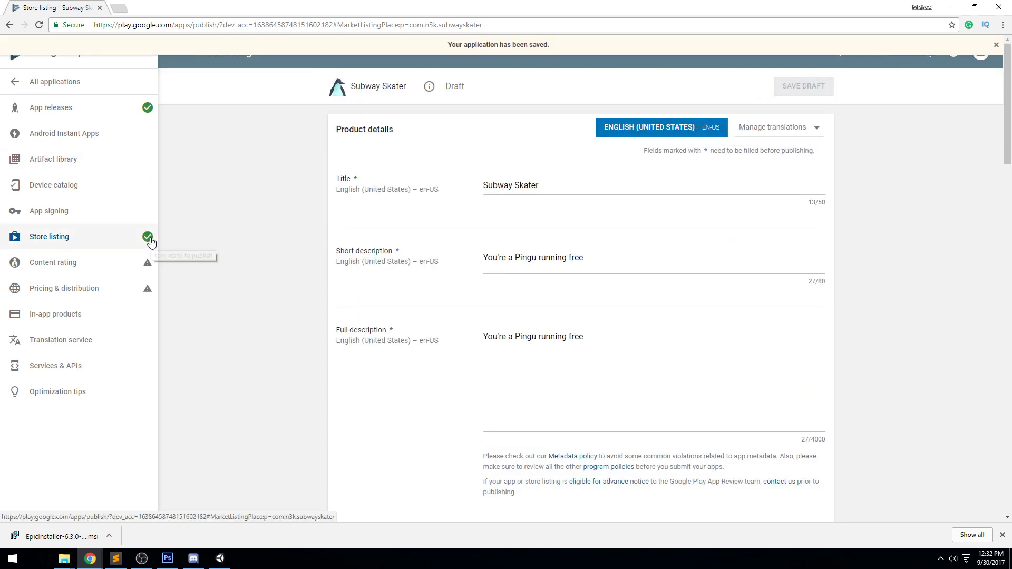
{"action": "left_click", "coordinate": [95, 267]}
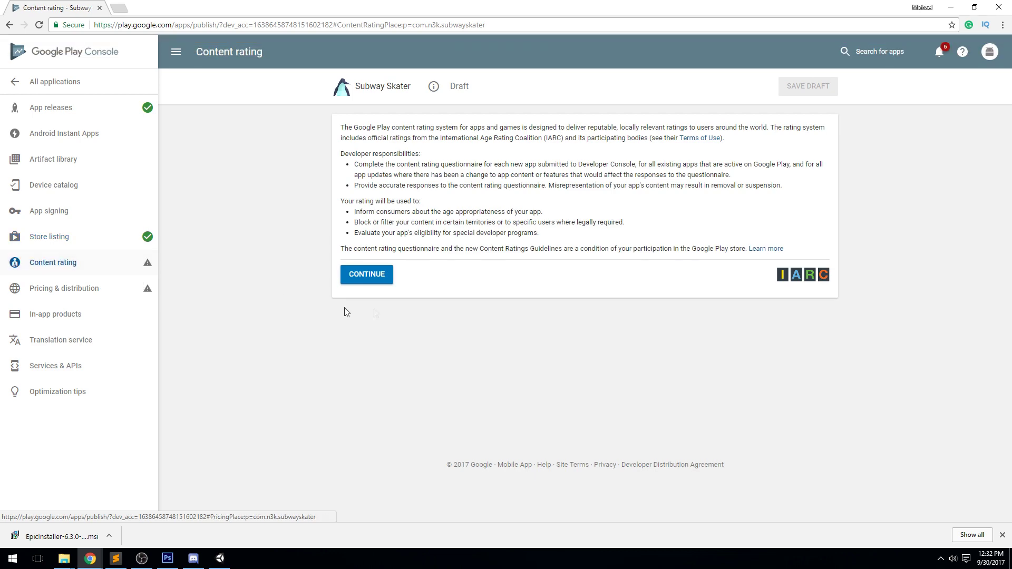
{"action": "left_click", "coordinate": [366, 275]}
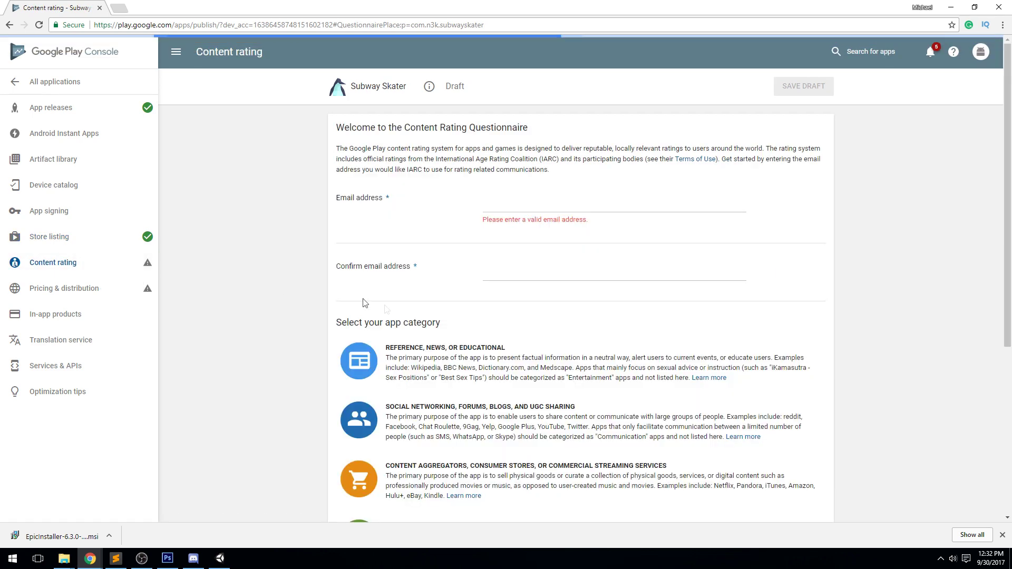
Enter the contact email in both the Email address and Confirm email fields, then choose the game category
{"action": "left_click", "coordinate": [586, 209]}
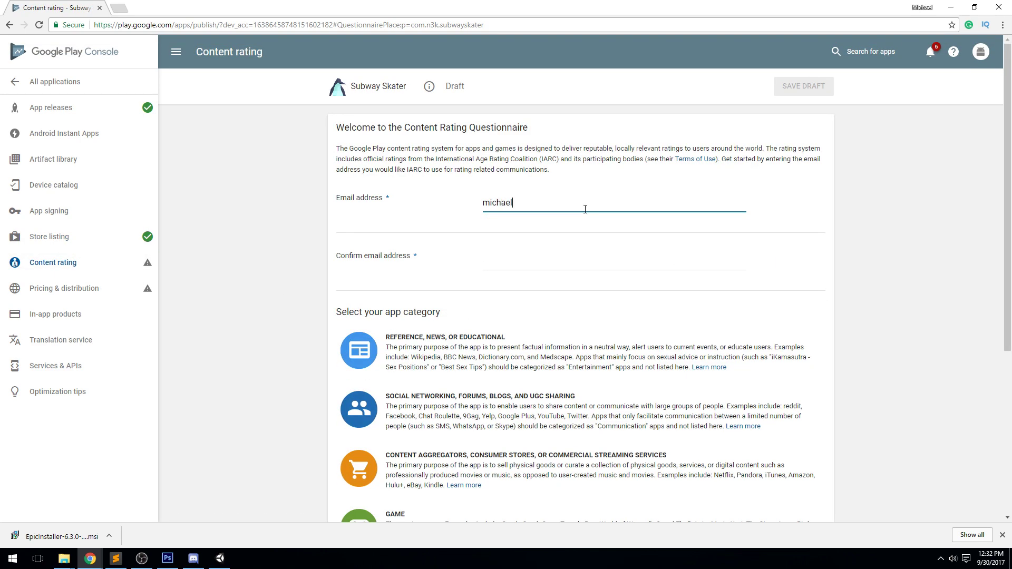
{"action": "key", "text": "Tab"}
{"action": "key", "text": "shift+Tab"}
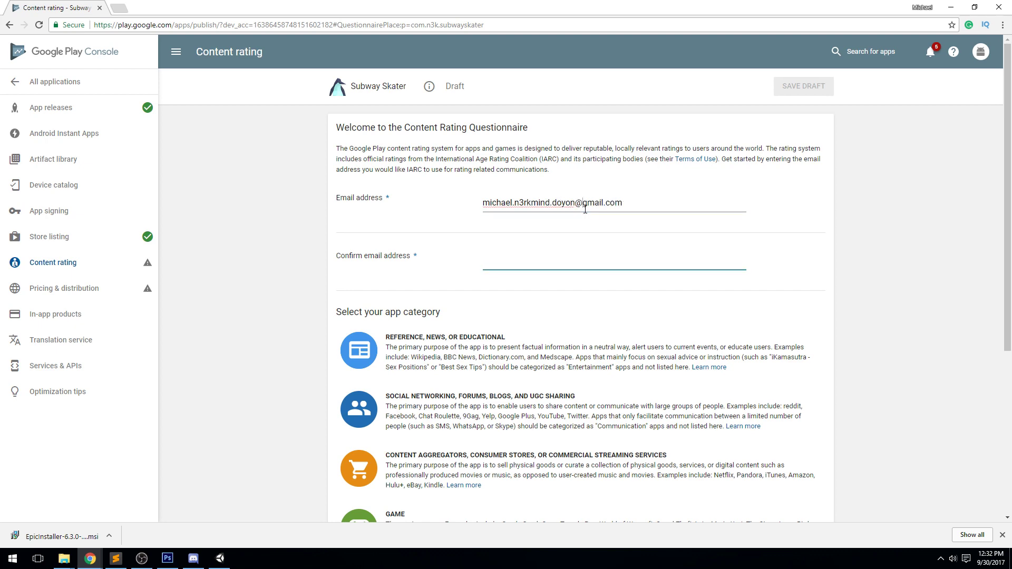
{"action": "left_click", "coordinate": [555, 260]}
{"action": "key", "text": "Return"}
{"action": "scroll", "coordinate": [358, 179], "scroll_direction": "down", "scroll_amount": 3}
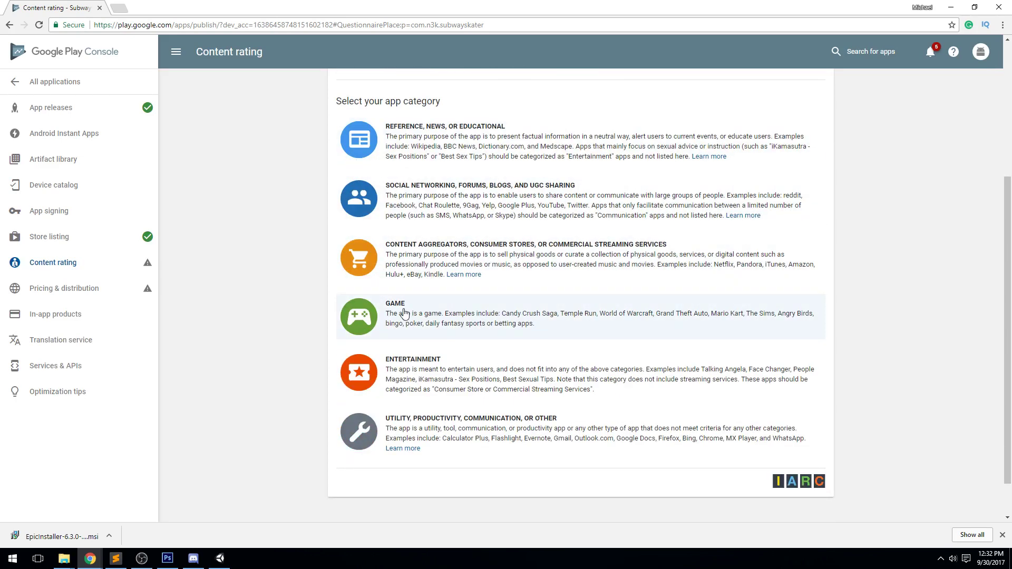
{"action": "left_click", "coordinate": [400, 314]}
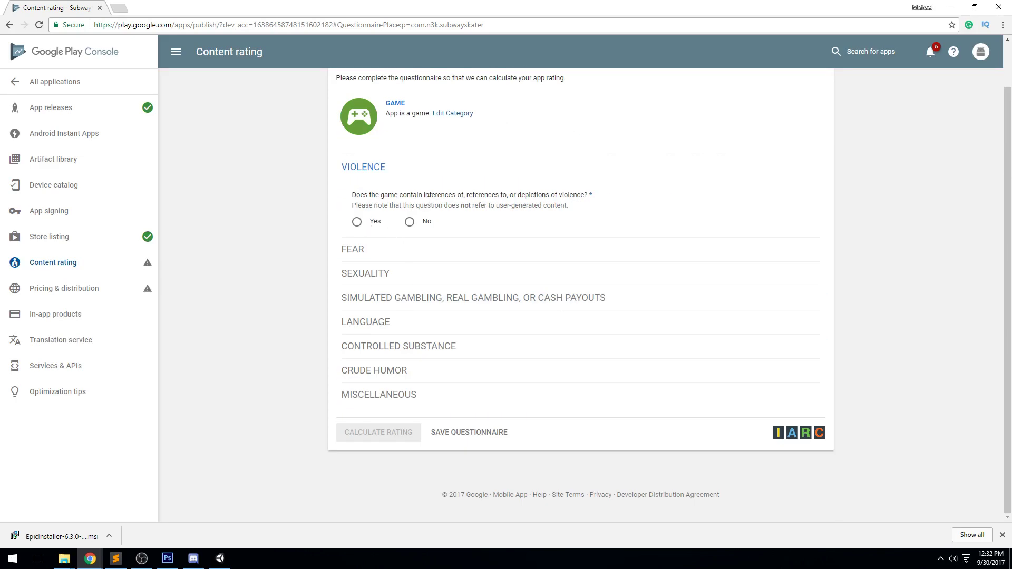
{"action": "scroll", "coordinate": [417, 285], "scroll_direction": "up", "scroll_amount": 1}
Answer No to violence, fear, sexuality, gambling, offensive language, controlled substance and crude humor questions
{"action": "left_click", "coordinate": [409, 271]}
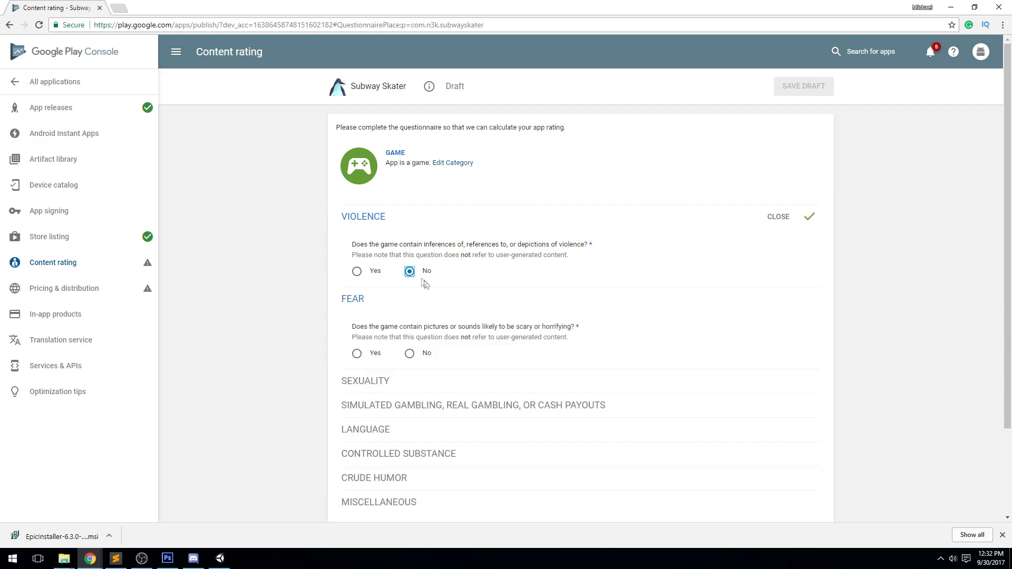
{"action": "scroll", "coordinate": [421, 281], "scroll_direction": "down", "scroll_amount": 2}
{"action": "left_click", "coordinate": [409, 246]}
{"action": "scroll", "coordinate": [419, 254], "scroll_direction": "down", "scroll_amount": 1}
{"action": "left_click", "coordinate": [410, 271]}
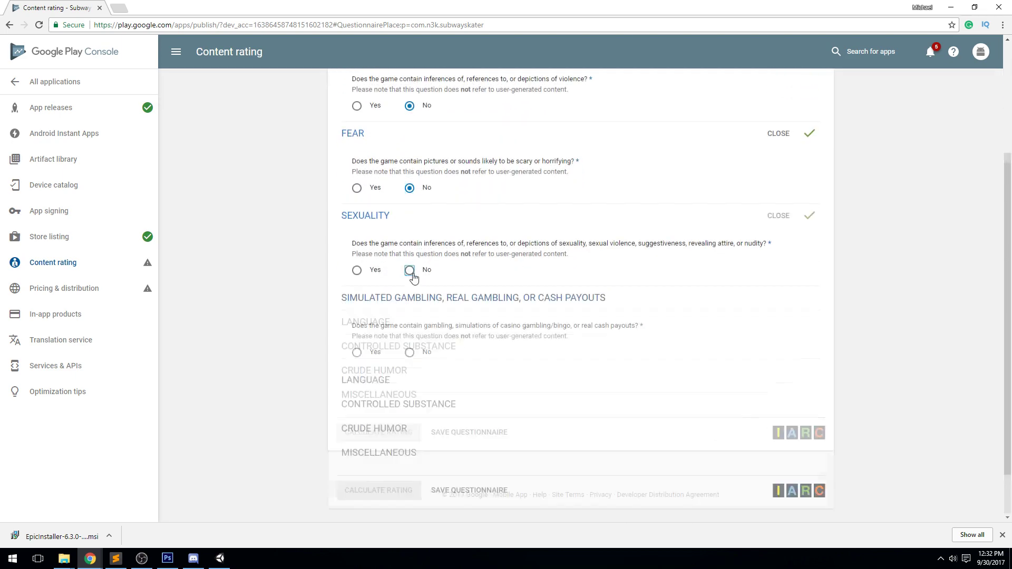
{"action": "scroll", "coordinate": [411, 273], "scroll_direction": "down", "scroll_amount": 1}
{"action": "left_click", "coordinate": [409, 294]}
{"action": "scroll", "coordinate": [417, 294], "scroll_direction": "down", "scroll_amount": 1}
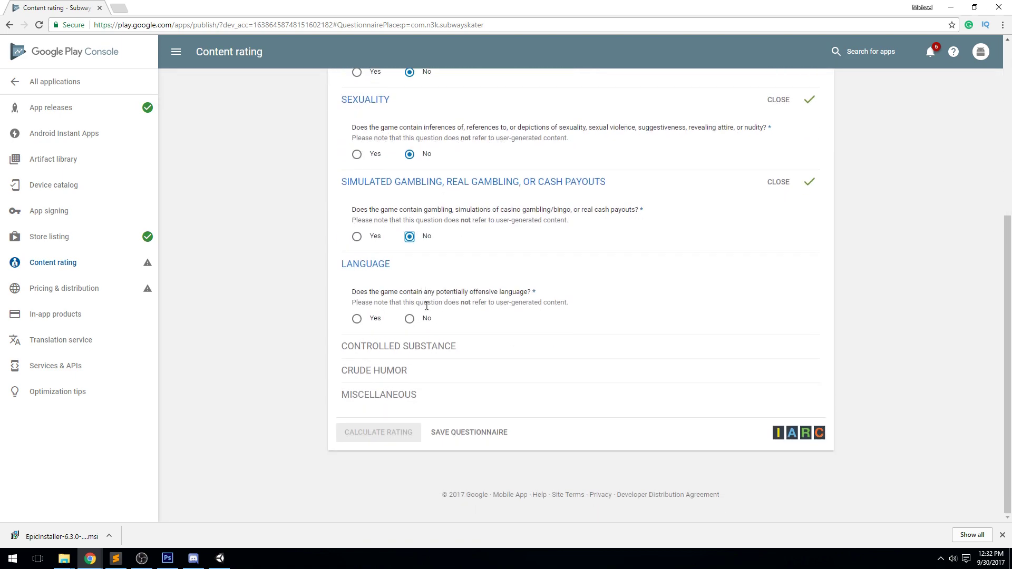
{"action": "left_click", "coordinate": [412, 319]}
{"action": "scroll", "coordinate": [413, 332], "scroll_direction": "down", "scroll_amount": 1}
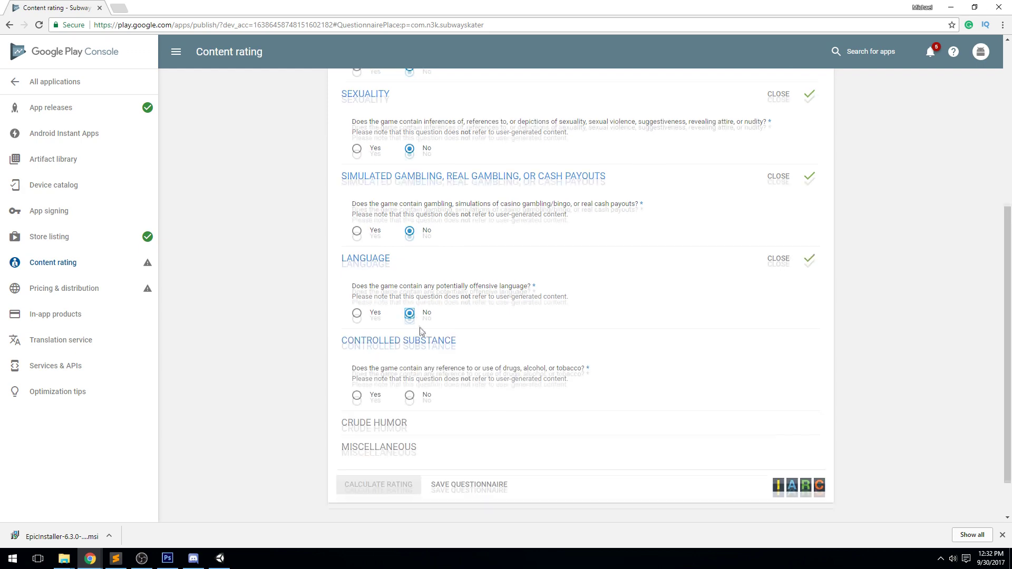
{"action": "left_click", "coordinate": [409, 342]}
{"action": "scroll", "coordinate": [412, 348], "scroll_direction": "down", "scroll_amount": 1}
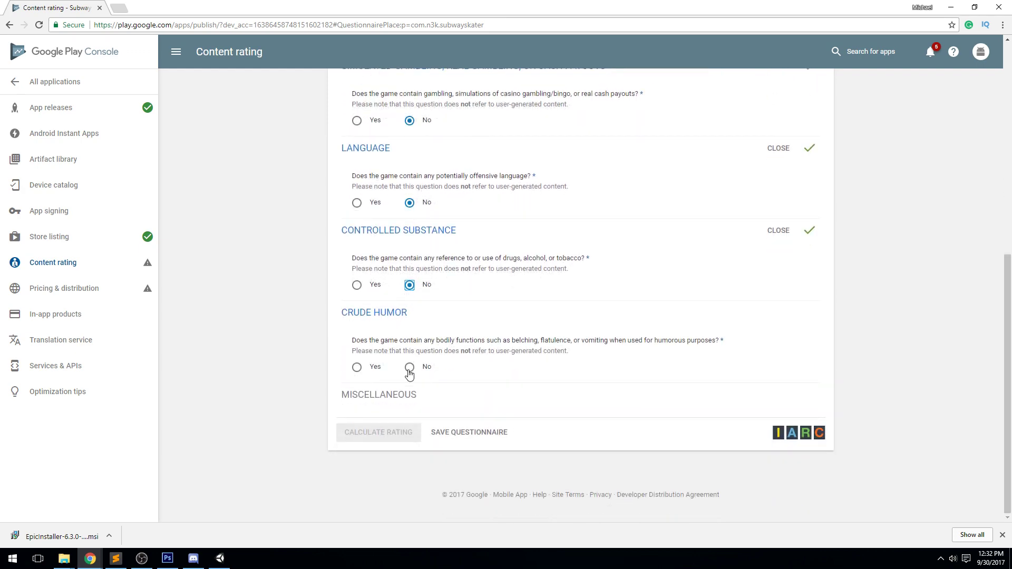
{"action": "left_click", "coordinate": [409, 366]}
{"action": "scroll", "coordinate": [419, 356], "scroll_direction": "down", "scroll_amount": 3}
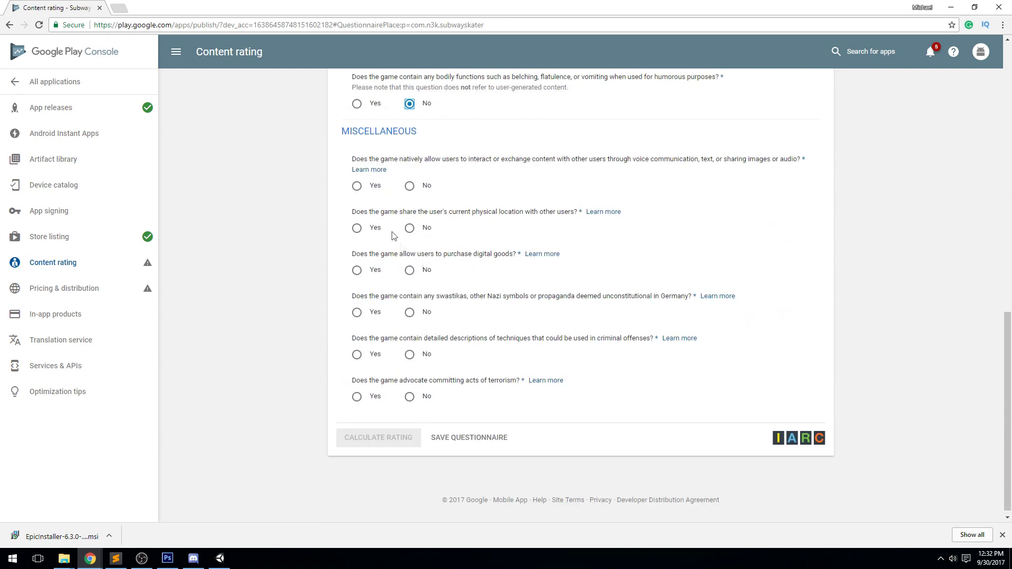
Answer No to communication, location sharing, digital purchases, criminal techniques and terrorism, then save the questionnaire
{"action": "left_click", "coordinate": [410, 189]}
{"action": "left_click", "coordinate": [410, 229]}
{"action": "left_click", "coordinate": [411, 272]}
{"action": "scroll", "coordinate": [506, 257], "scroll_direction": "down", "scroll_amount": 1}
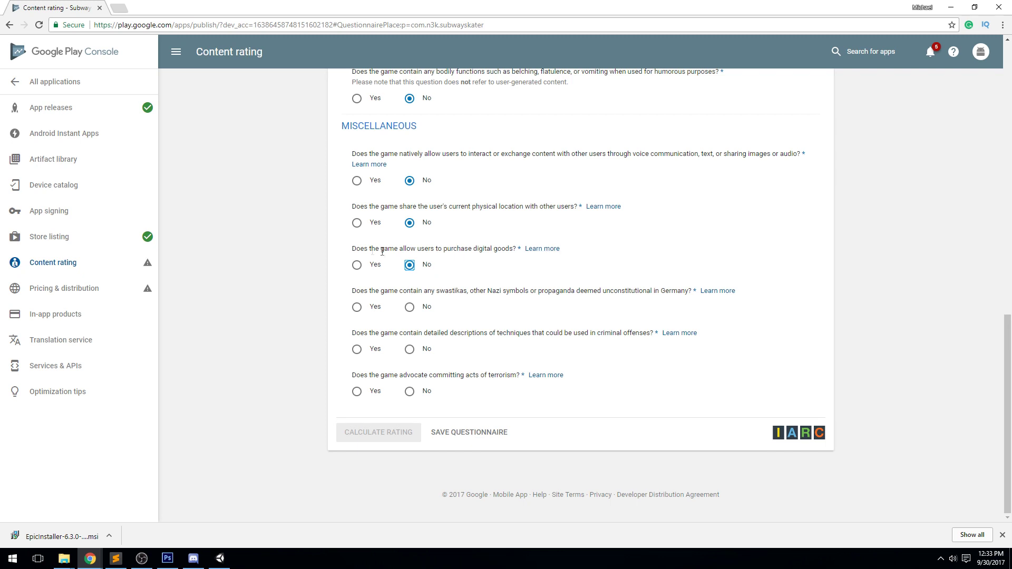
{"action": "left_click_drag", "start_coordinate": [347, 251], "coordinate": [501, 266]}
{"action": "left_click", "coordinate": [503, 267]}
{"action": "left_click", "coordinate": [411, 352]}
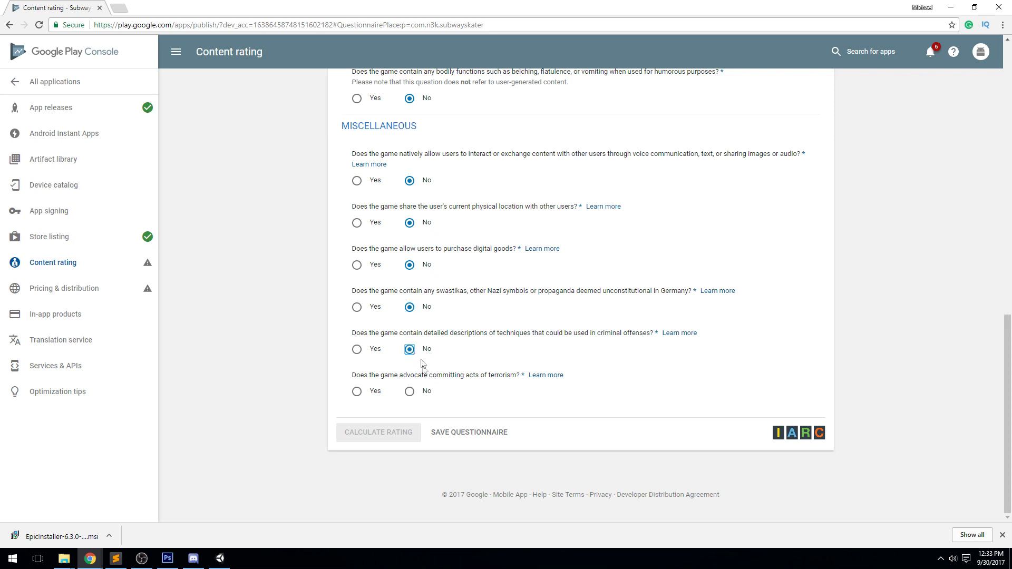
{"action": "left_click", "coordinate": [409, 390]}
{"action": "left_click", "coordinate": [464, 435]}
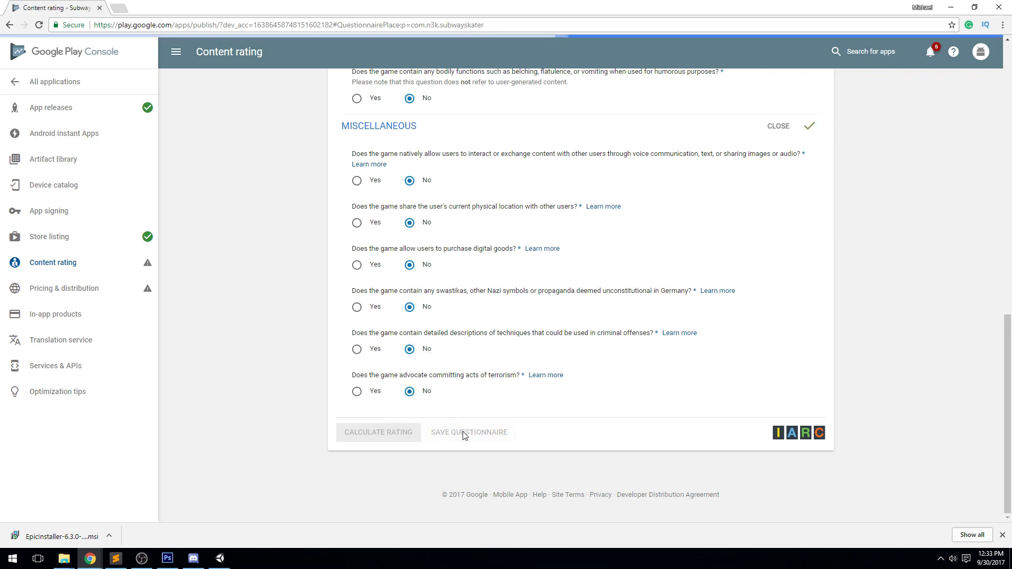
Calculate and apply Subway Skater's content rating, then go to Pricing & distribution
{"action": "left_click", "coordinate": [387, 432]}
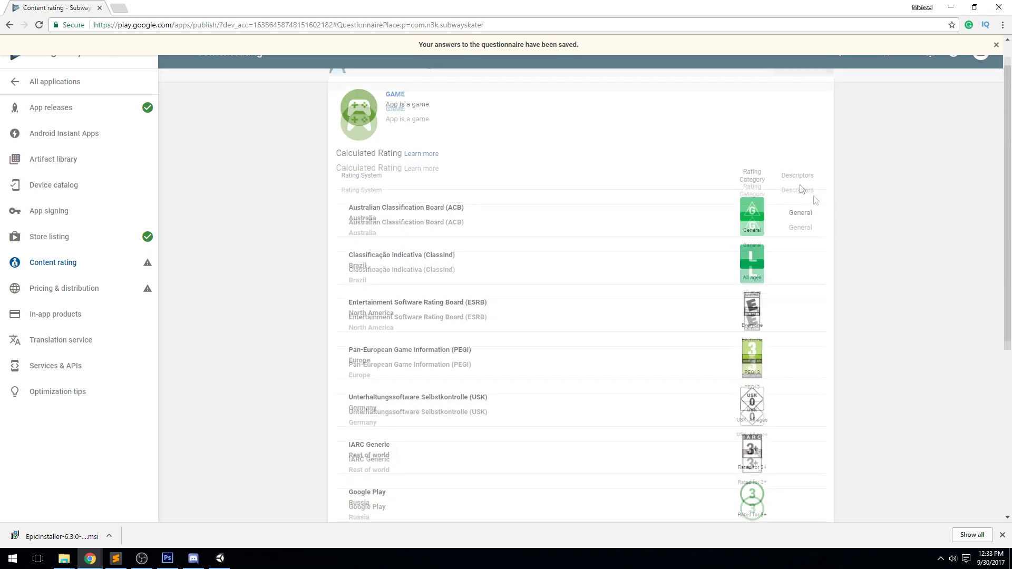
{"action": "scroll", "coordinate": [783, 221], "scroll_direction": "down", "scroll_amount": 2}
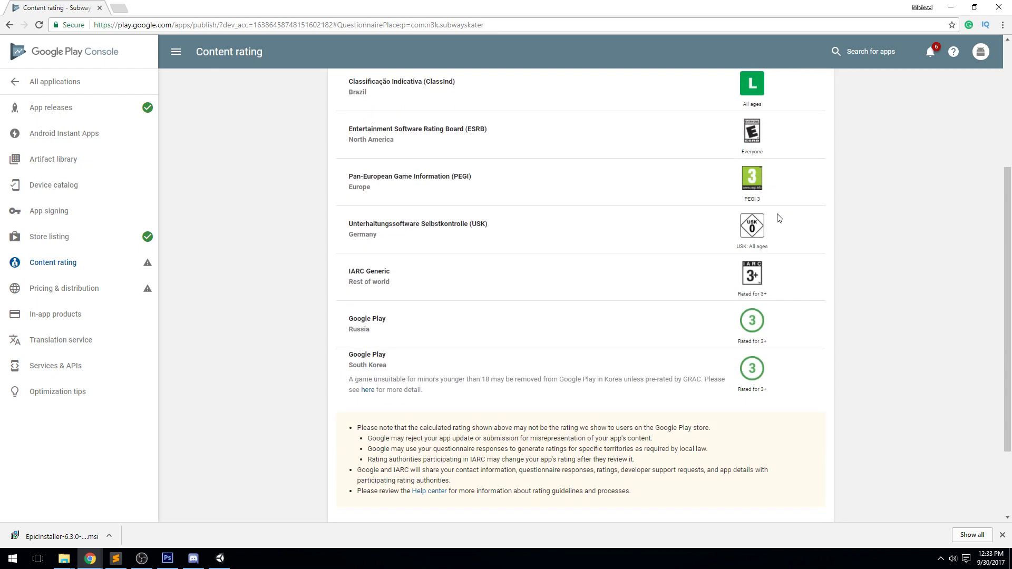
{"action": "scroll", "coordinate": [830, 269], "scroll_direction": "down", "scroll_amount": 3}
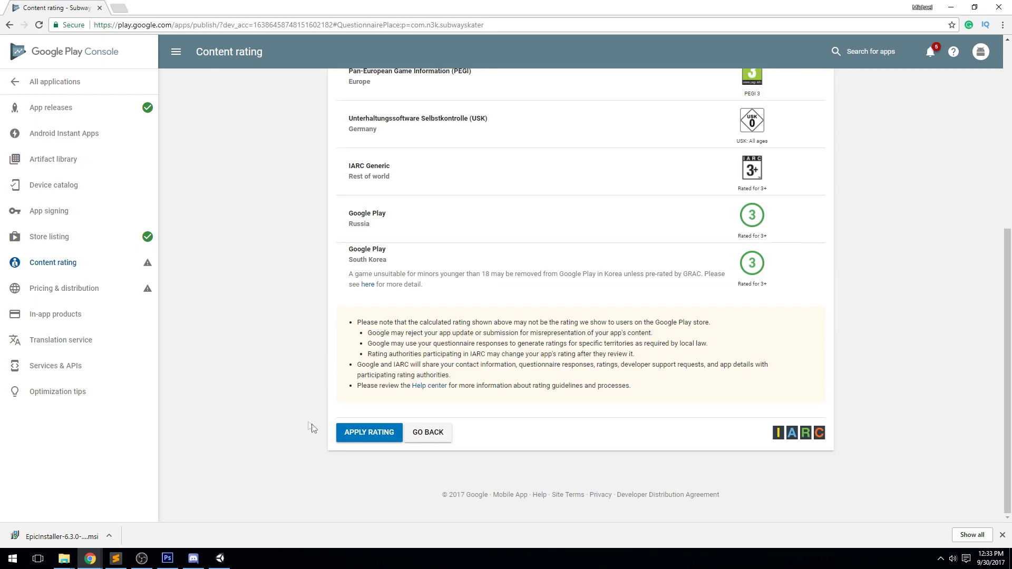
{"action": "left_click", "coordinate": [369, 431]}
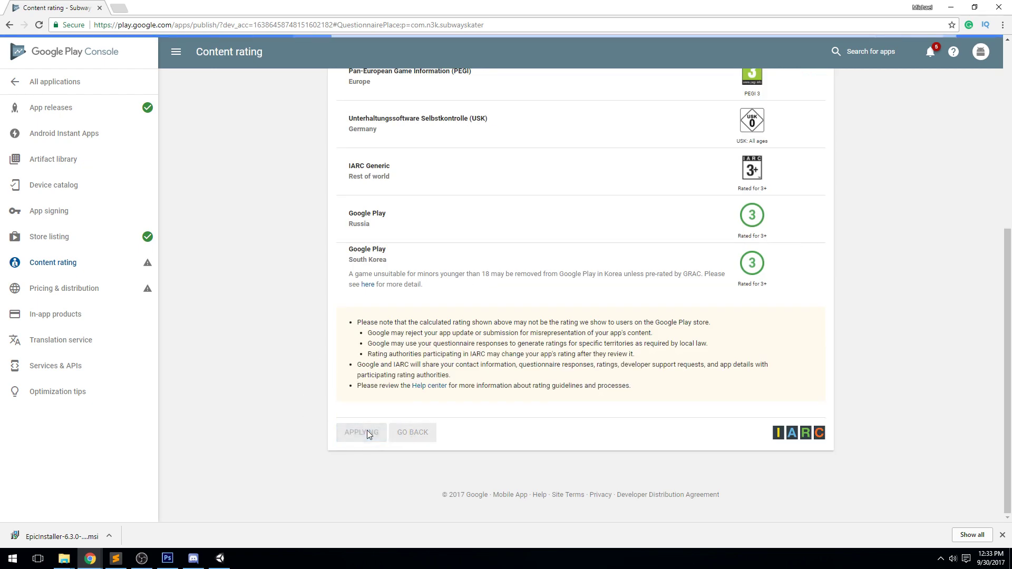
{"action": "left_click", "coordinate": [66, 268]}
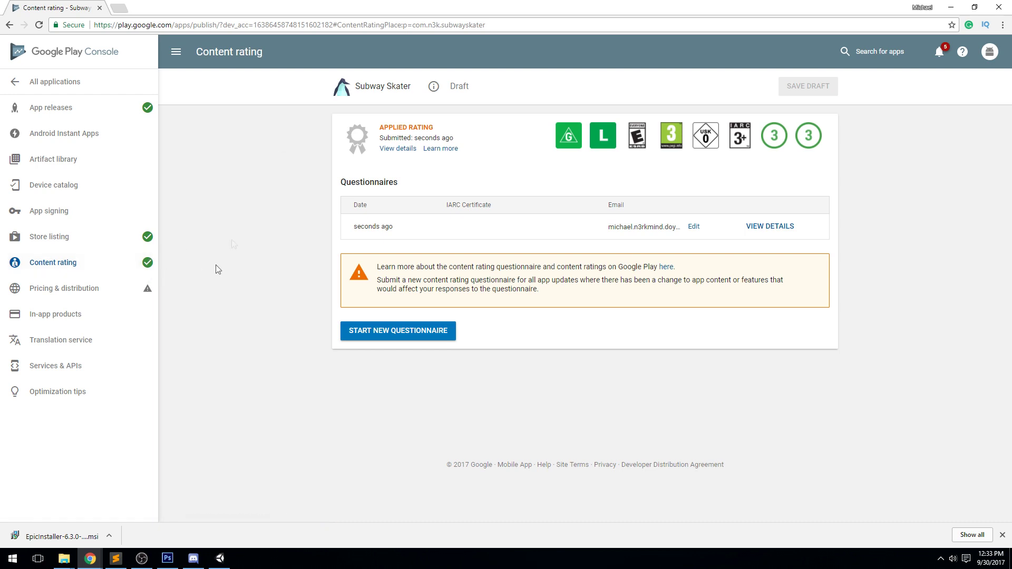
{"action": "left_click", "coordinate": [91, 290]}
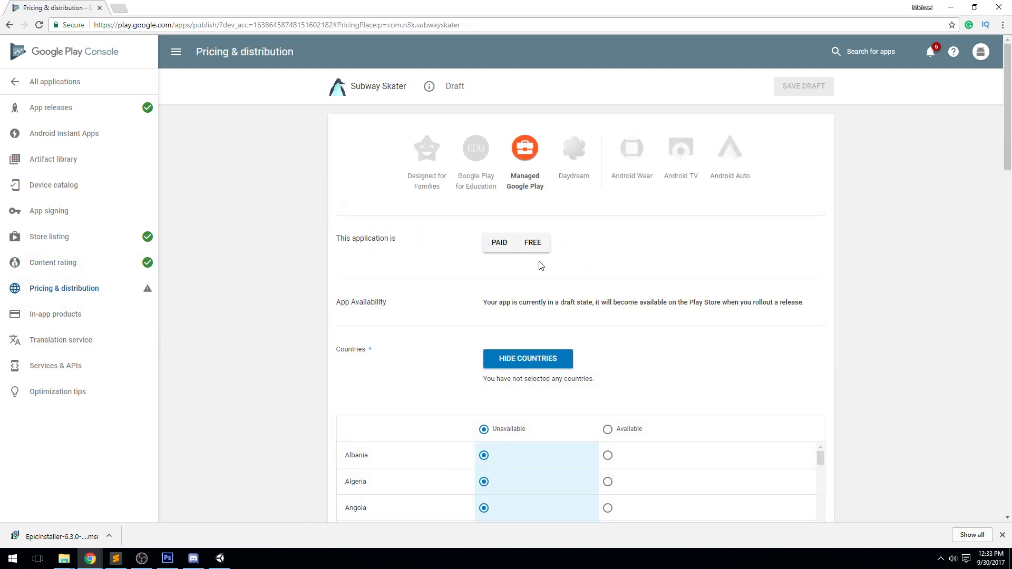
Make Subway Skater free, available in every country, and not primarily child-directed
{"action": "left_click", "coordinate": [533, 244]}
{"action": "scroll", "coordinate": [639, 271], "scroll_direction": "down", "scroll_amount": 3}
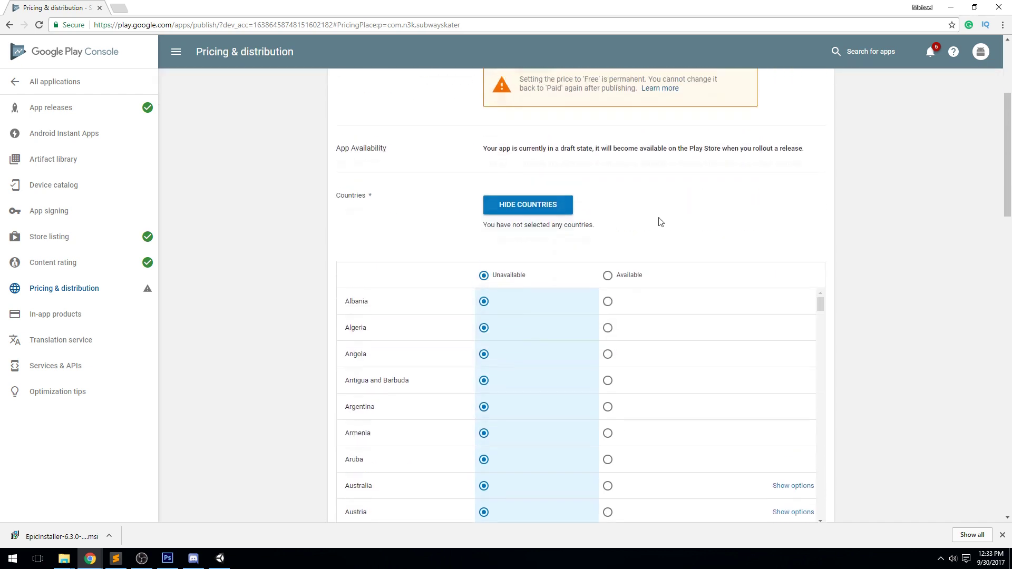
{"action": "scroll", "coordinate": [660, 222], "scroll_direction": "up", "scroll_amount": 1}
{"action": "scroll", "coordinate": [475, 226], "scroll_direction": "down", "scroll_amount": 2}
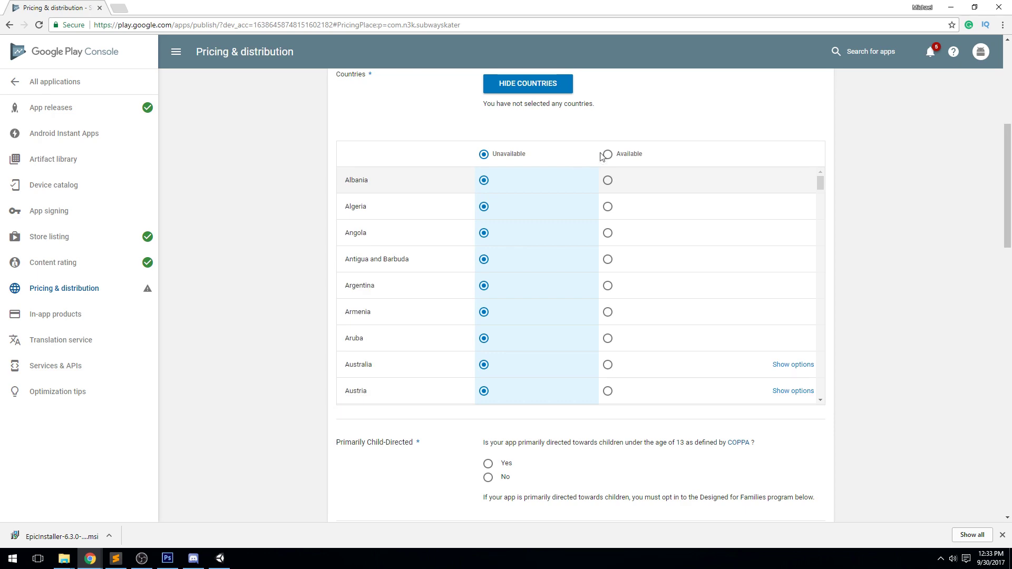
{"action": "left_click", "coordinate": [606, 154]}
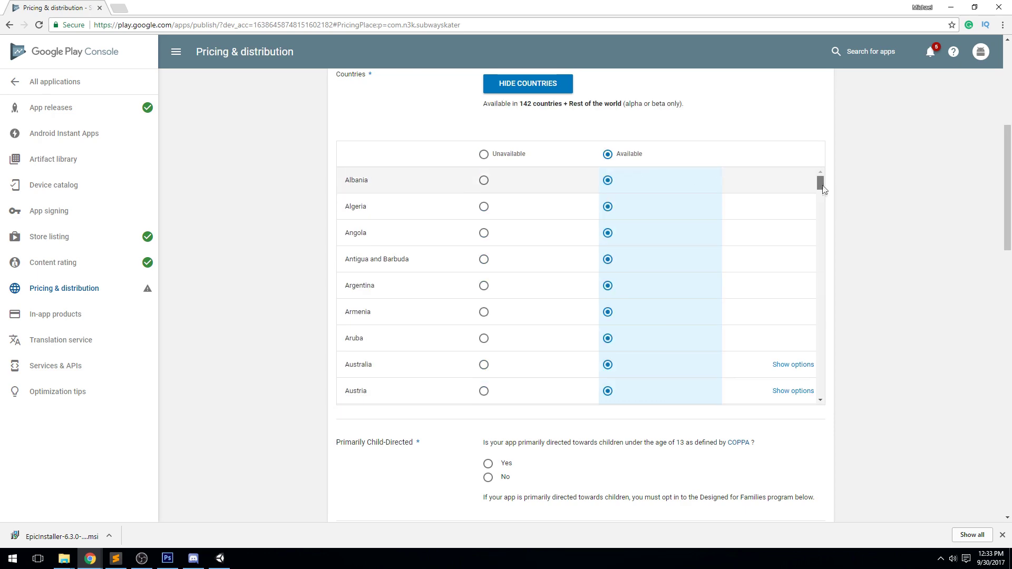
{"action": "left_click_drag", "start_coordinate": [821, 185], "coordinate": [813, 409]}
{"action": "scroll", "coordinate": [793, 345], "scroll_direction": "down", "scroll_amount": 3}
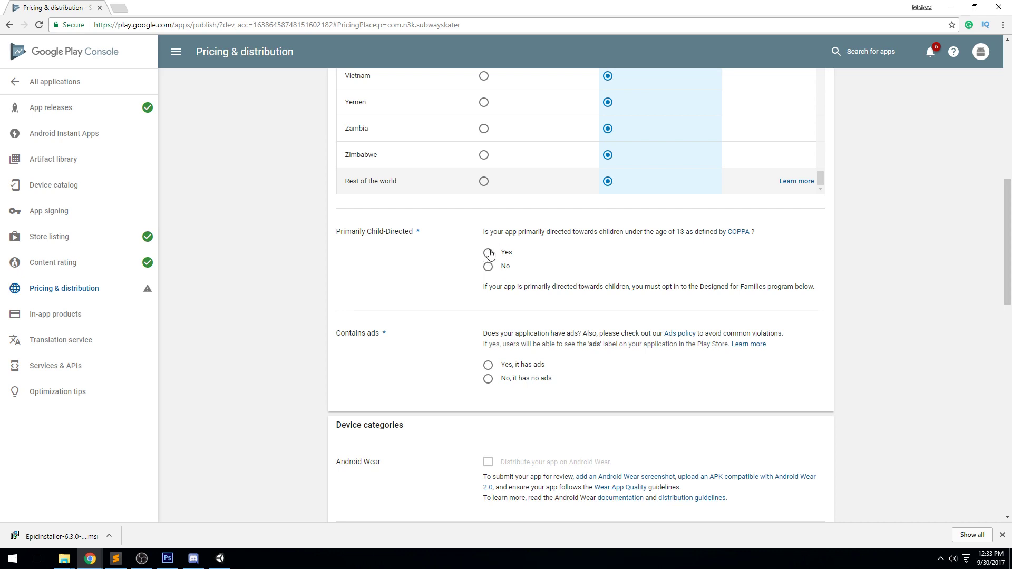
{"action": "left_click", "coordinate": [488, 253]}
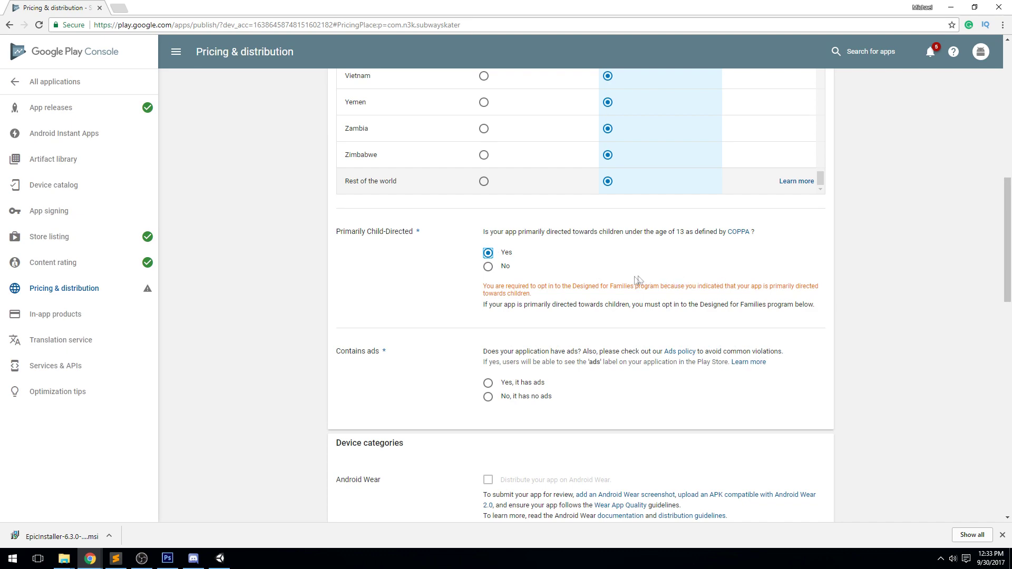
{"action": "left_click", "coordinate": [488, 266]}
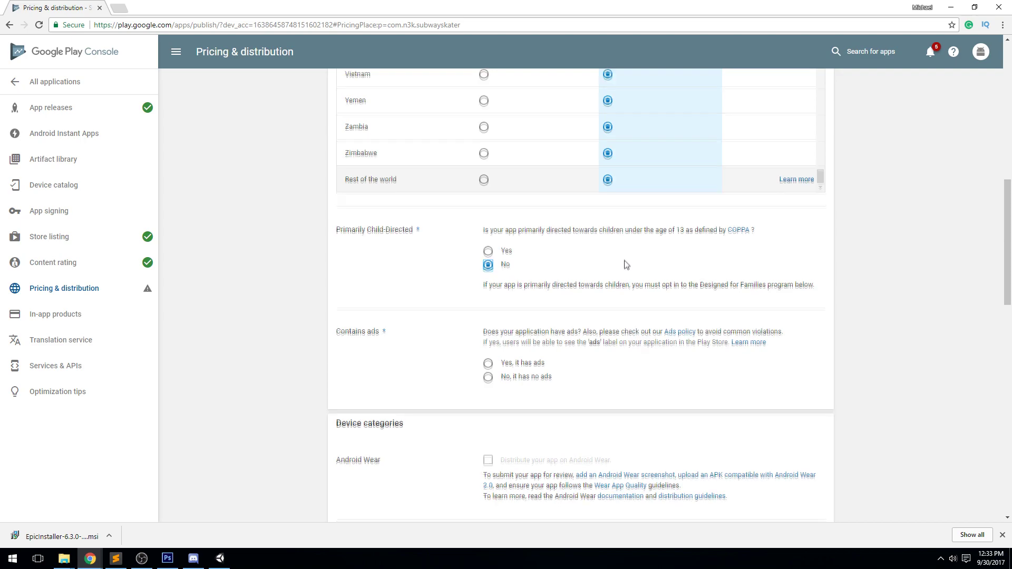
{"action": "scroll", "coordinate": [625, 269], "scroll_direction": "down", "scroll_amount": 2}
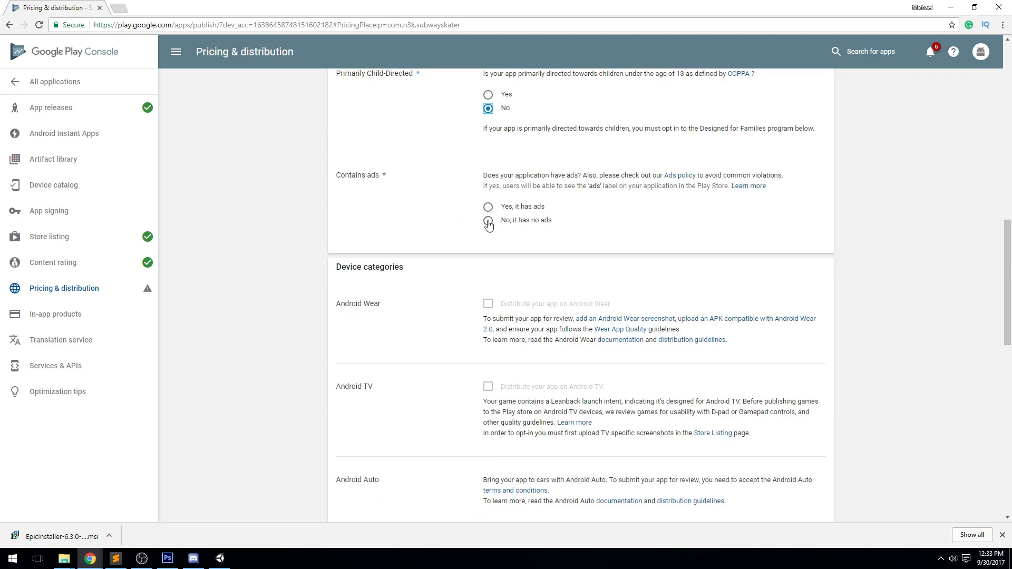
{"action": "scroll", "coordinate": [487, 225], "scroll_direction": "down", "scroll_amount": 1}
{"action": "scroll", "coordinate": [481, 197], "scroll_direction": "down", "scroll_amount": 1}
{"action": "scroll", "coordinate": [416, 240], "scroll_direction": "down", "scroll_amount": 1}
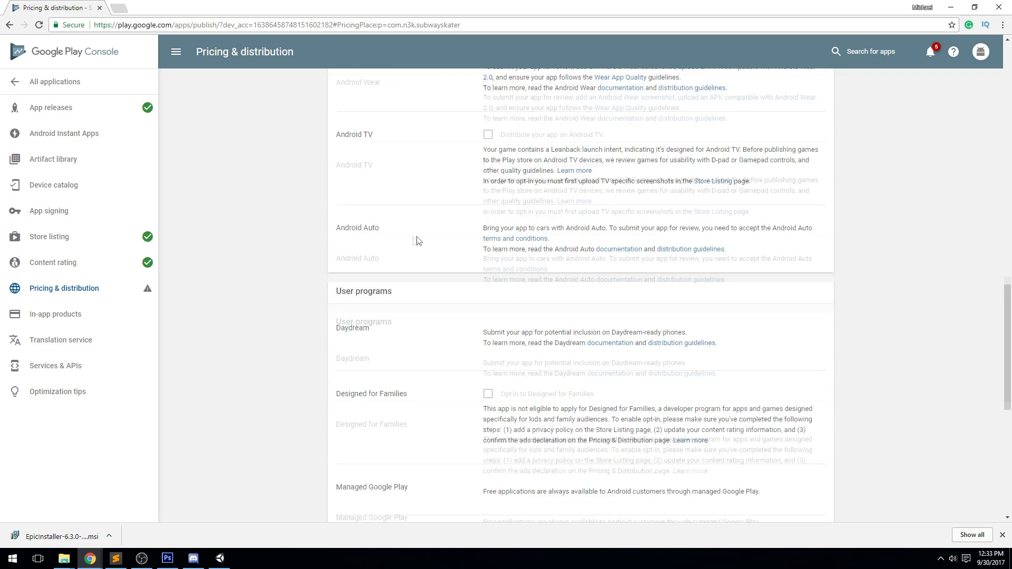
{"action": "scroll", "coordinate": [441, 252], "scroll_direction": "down", "scroll_amount": 1}
{"action": "scroll", "coordinate": [442, 252], "scroll_direction": "up", "scroll_amount": 2}
{"action": "scroll", "coordinate": [627, 212], "scroll_direction": "up", "scroll_amount": 3}
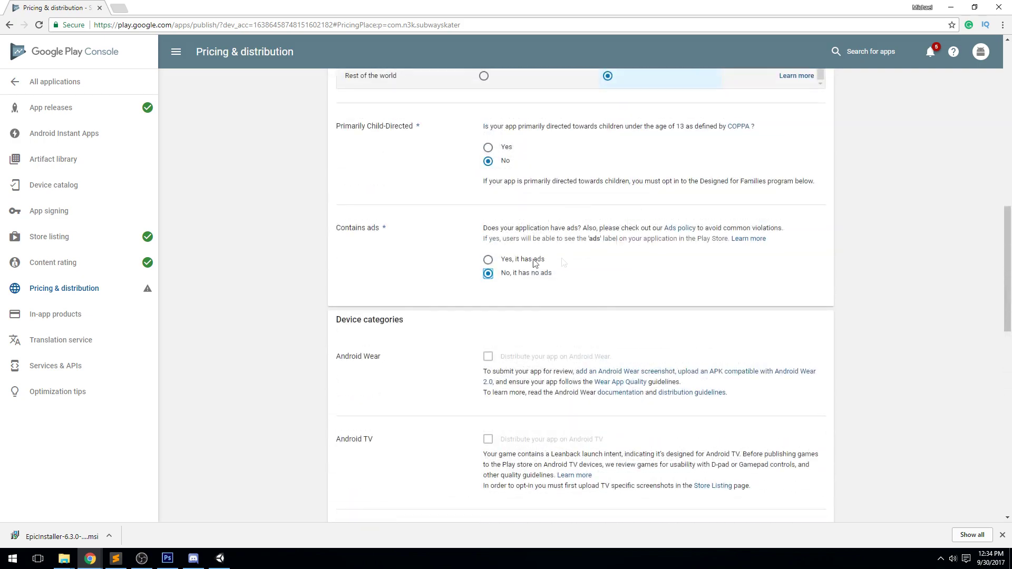
{"action": "scroll", "coordinate": [613, 261], "scroll_direction": "down", "scroll_amount": 2}
{"action": "scroll", "coordinate": [649, 234], "scroll_direction": "down", "scroll_amount": 3}
{"action": "scroll", "coordinate": [600, 235], "scroll_direction": "down", "scroll_amount": 2}
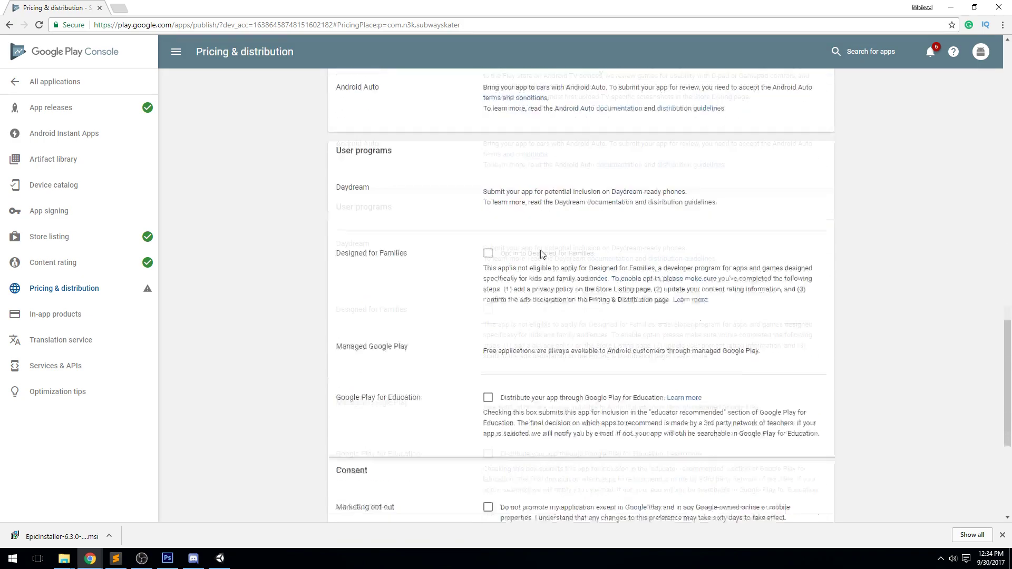
{"action": "scroll", "coordinate": [525, 232], "scroll_direction": "up", "scroll_amount": 3}
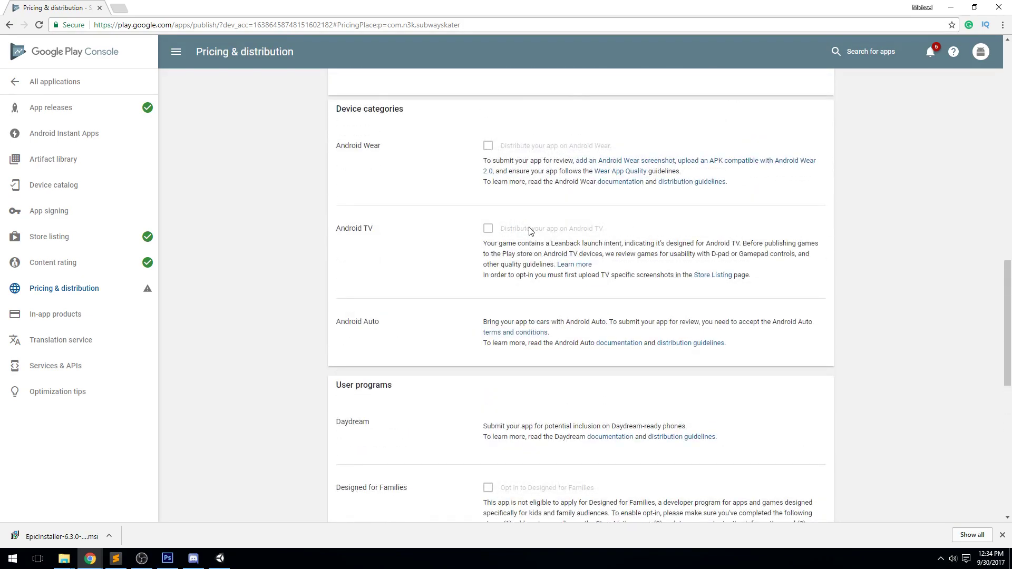
{"action": "scroll", "coordinate": [529, 230], "scroll_direction": "down", "scroll_amount": 3}
{"action": "scroll", "coordinate": [514, 226], "scroll_direction": "down", "scroll_amount": 3}
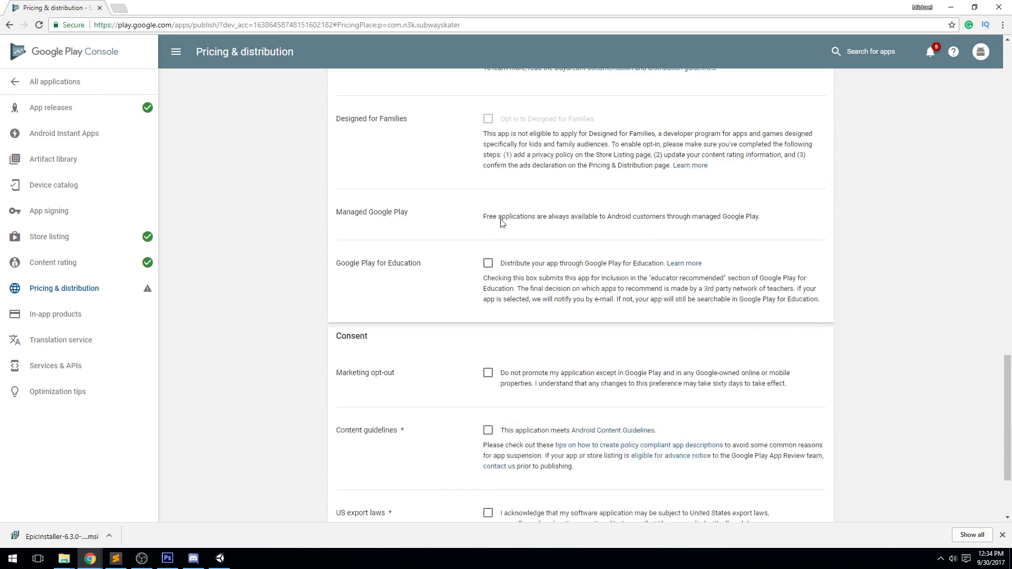
{"action": "scroll", "coordinate": [502, 222], "scroll_direction": "up", "scroll_amount": 2}
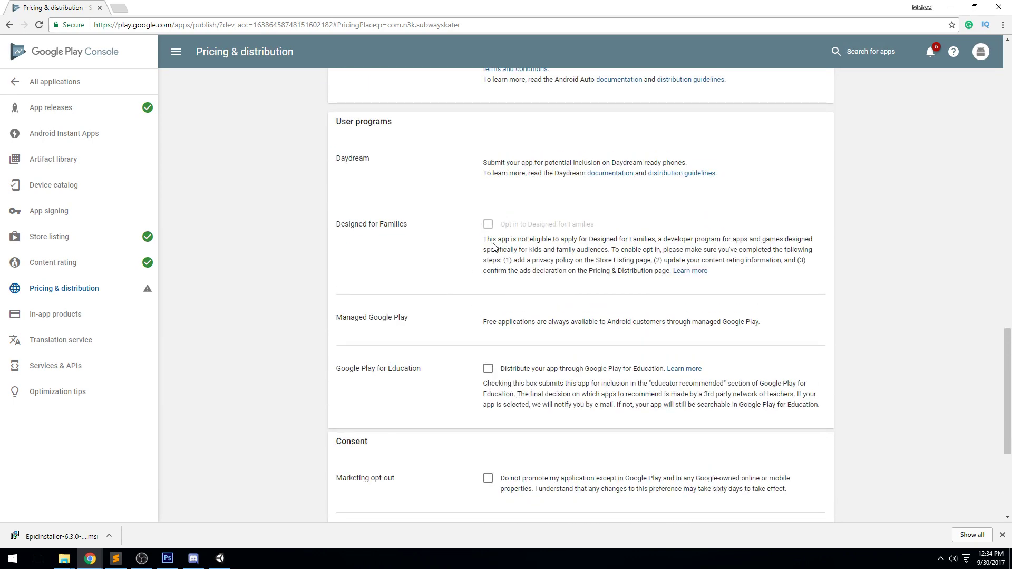
{"action": "scroll", "coordinate": [479, 341], "scroll_direction": "down", "scroll_amount": 2}
{"action": "scroll", "coordinate": [461, 240], "scroll_direction": "up", "scroll_amount": 1}
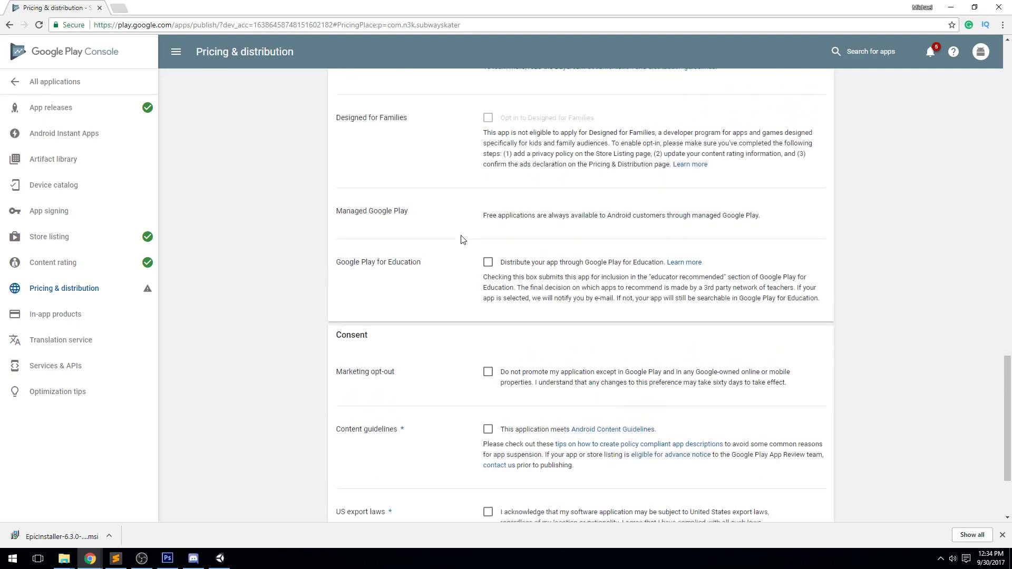
{"action": "scroll", "coordinate": [461, 240], "scroll_direction": "up", "scroll_amount": 2}
{"action": "scroll", "coordinate": [474, 293], "scroll_direction": "down", "scroll_amount": 1}
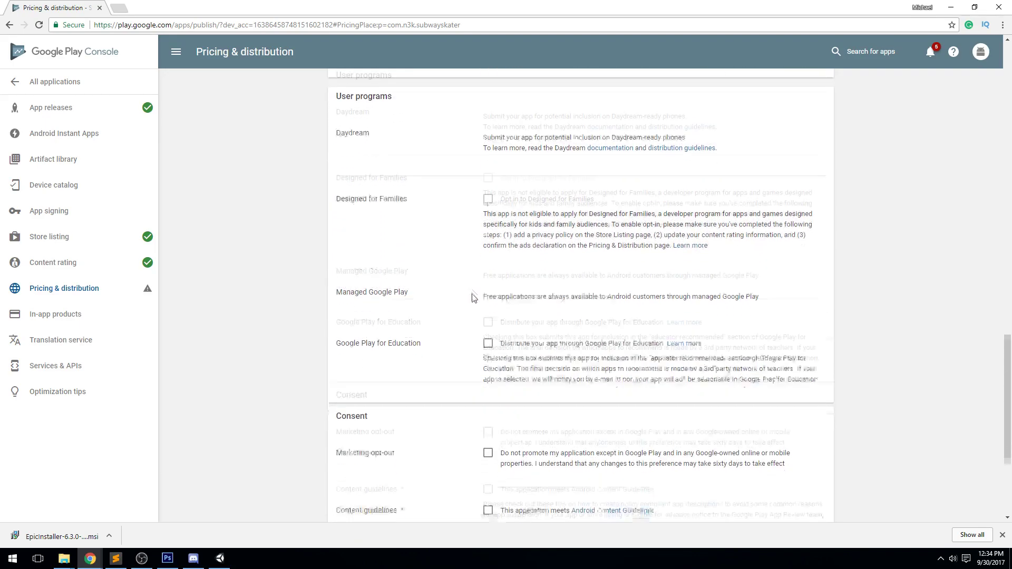
{"action": "scroll", "coordinate": [470, 287], "scroll_direction": "up", "scroll_amount": 1}
Declare no ads, accept the content guidelines and US export laws, and save the draft
{"action": "double_click", "coordinate": [368, 214]}
{"action": "scroll", "coordinate": [364, 230], "scroll_direction": "down", "scroll_amount": 4}
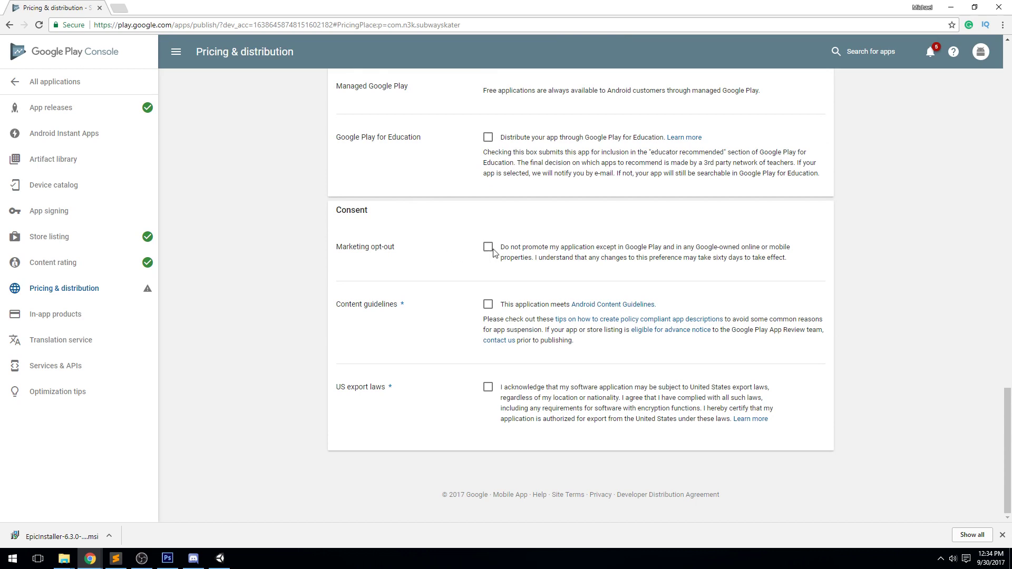
{"action": "left_click_drag", "start_coordinate": [406, 251], "coordinate": [316, 253]}
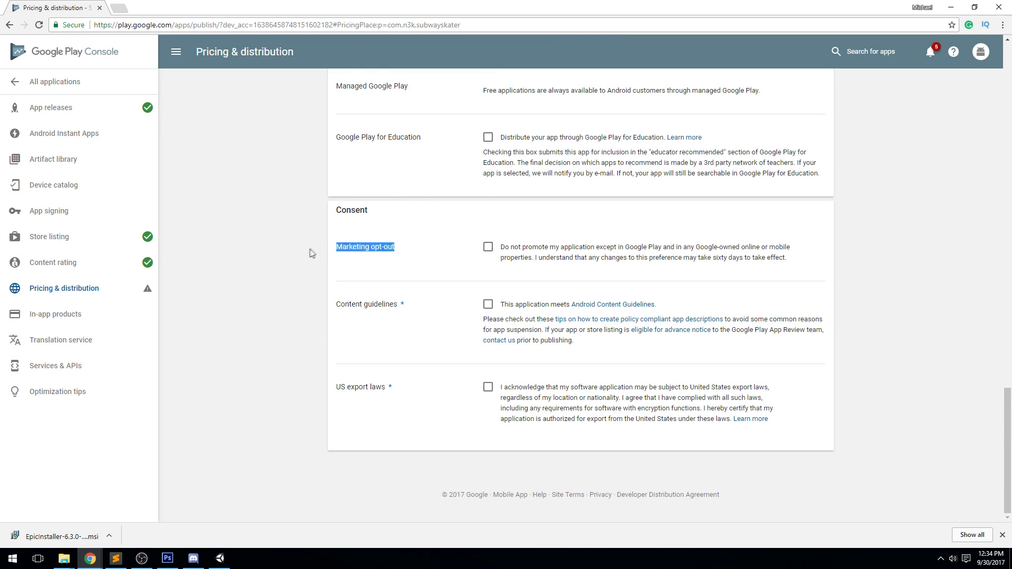
{"action": "left_click", "coordinate": [410, 258]}
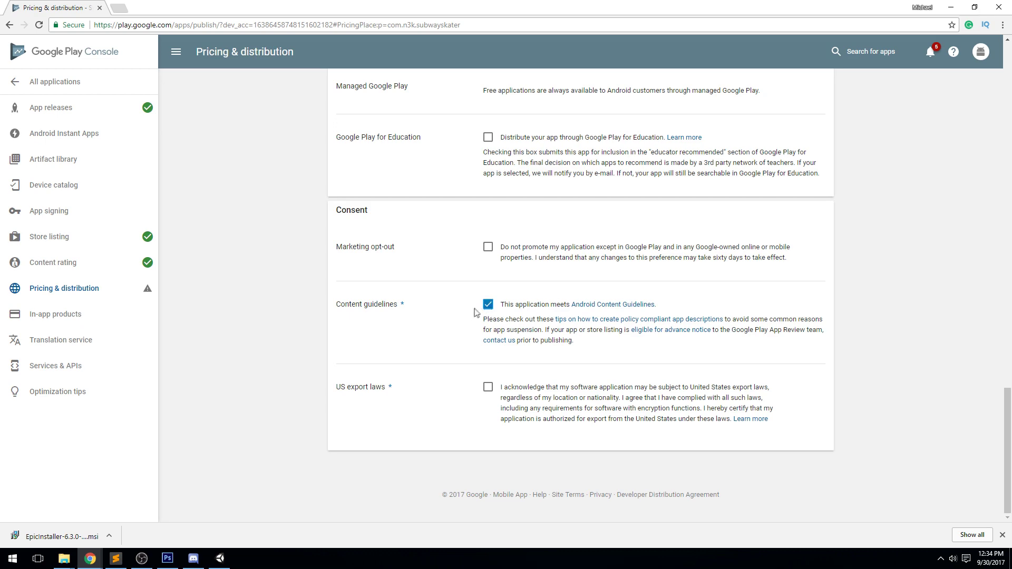
{"action": "left_click_drag", "start_coordinate": [406, 390], "coordinate": [321, 384]}
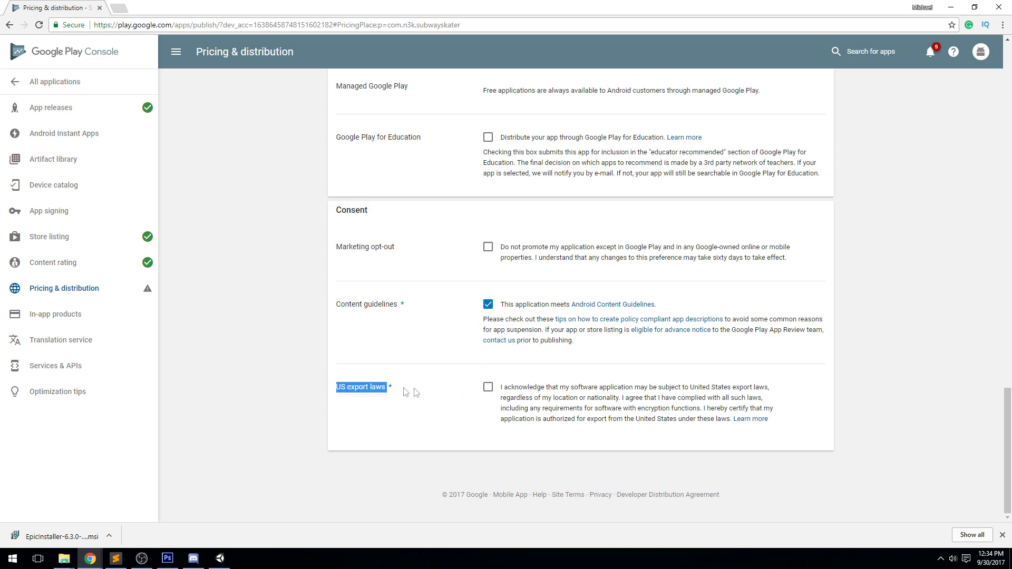
{"action": "left_click", "coordinate": [419, 393]}
{"action": "left_click", "coordinate": [488, 387]}
{"action": "left_click", "coordinate": [988, 471]}
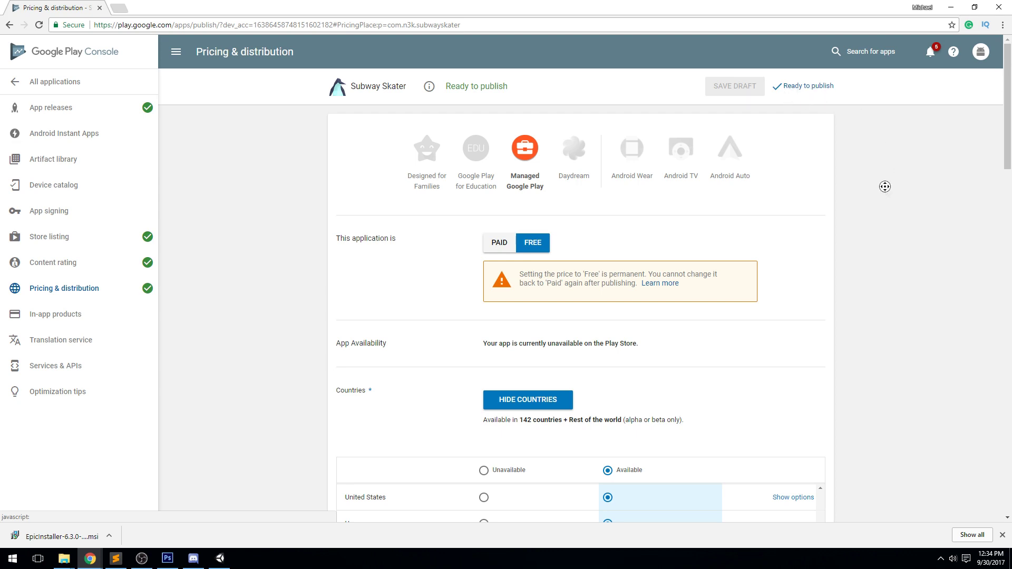
Check publishing readiness and reach tester management for the alpha track via app releases
{"action": "left_click", "coordinate": [806, 89]}
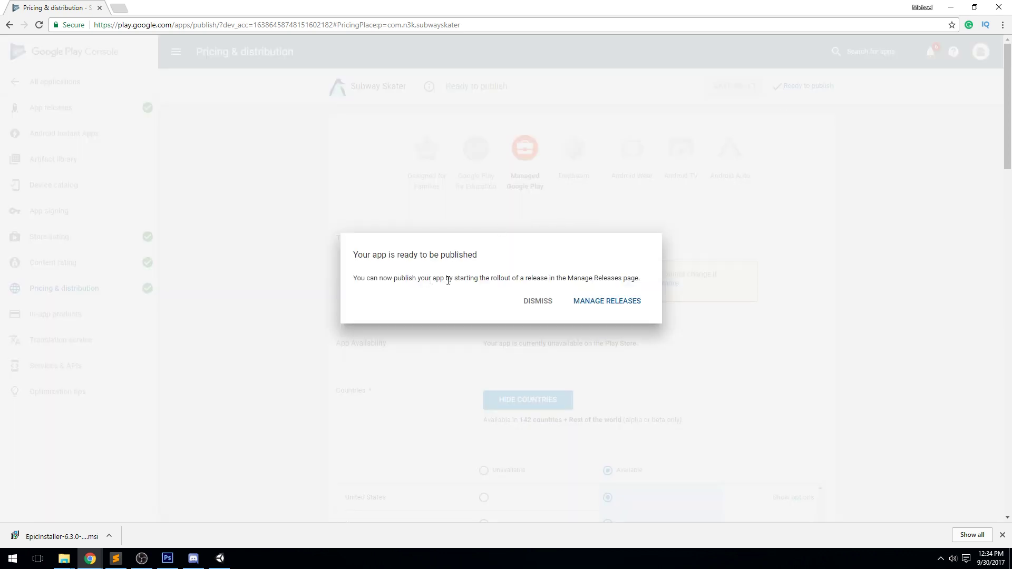
{"action": "left_click", "coordinate": [609, 302]}
{"action": "scroll", "coordinate": [489, 293], "scroll_direction": "down", "scroll_amount": 1}
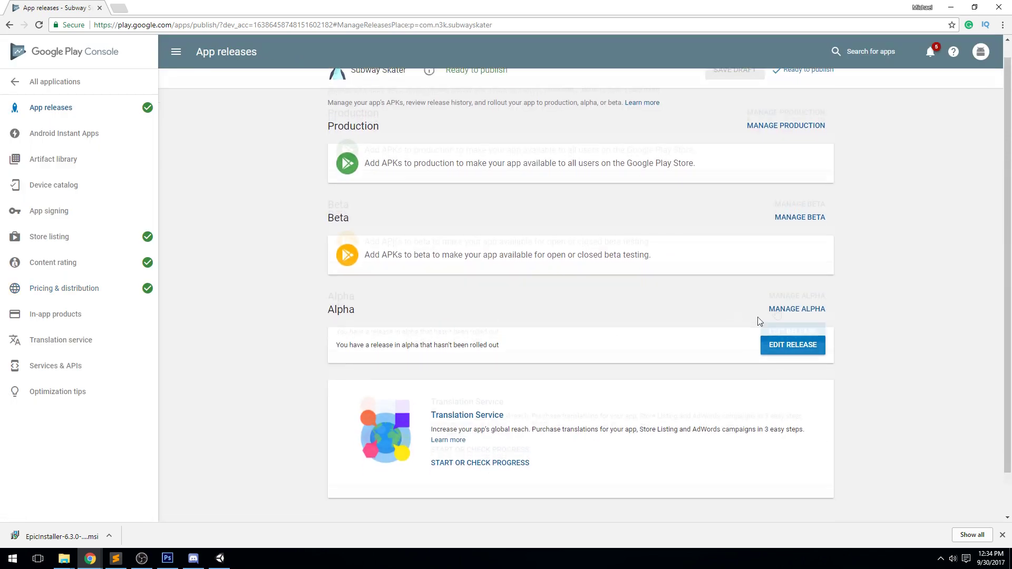
{"action": "scroll", "coordinate": [497, 378], "scroll_direction": "up", "scroll_amount": 1}
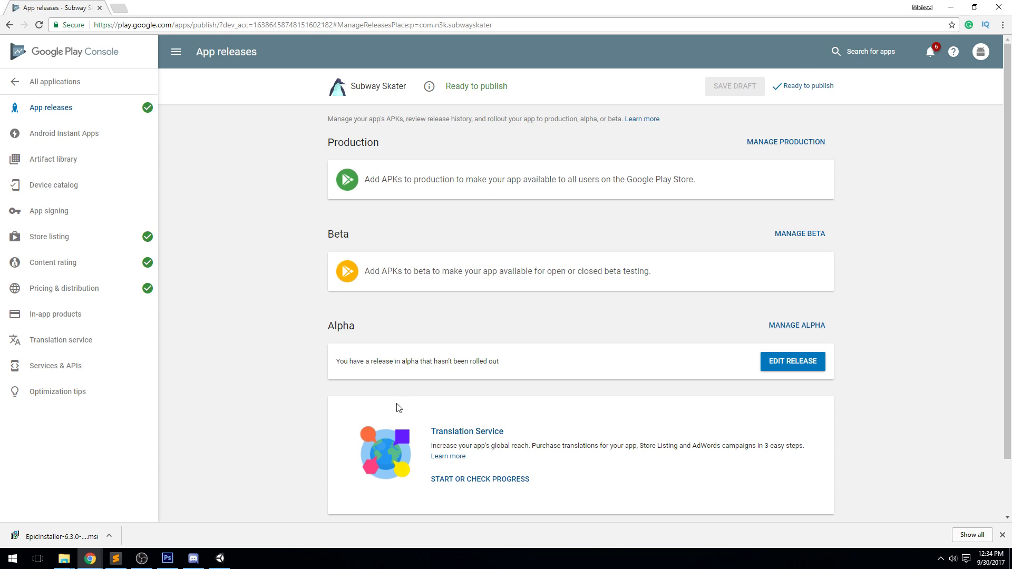
{"action": "left_click_drag", "start_coordinate": [362, 363], "coordinate": [499, 365]}
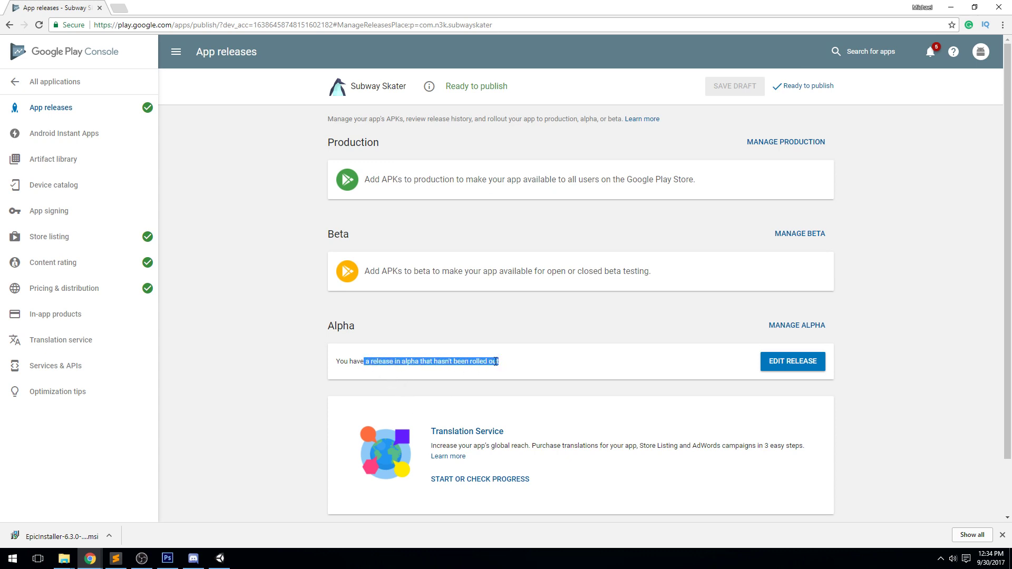
{"action": "left_click", "coordinate": [497, 362]}
{"action": "left_click", "coordinate": [798, 325]}
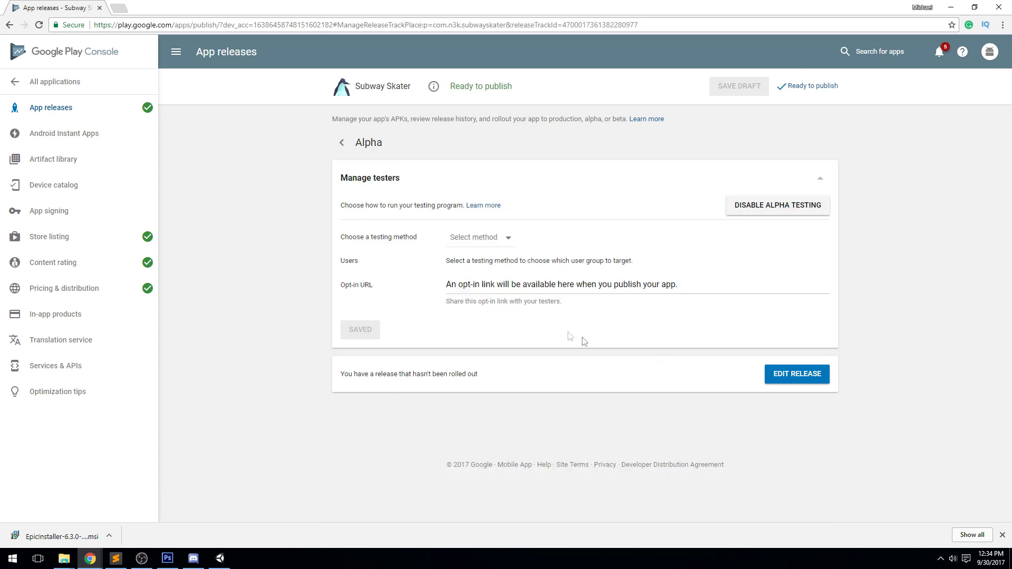
Choose Open Alpha Testing, set a 1000-tester limit, and enter the Facebook feedback link
{"action": "left_click", "coordinate": [505, 237]}
{"action": "left_click", "coordinate": [571, 177]}
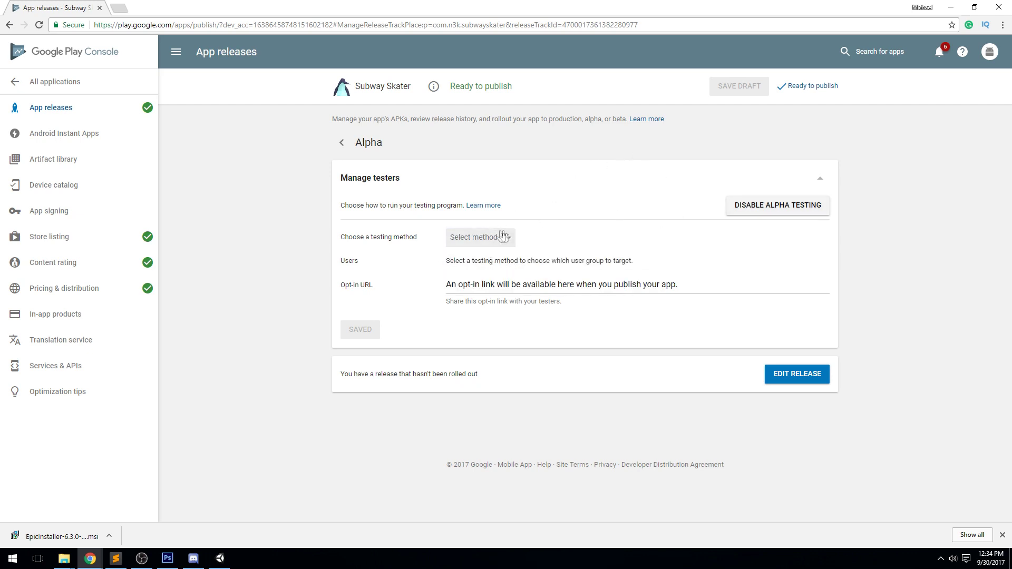
{"action": "left_click", "coordinate": [486, 236]}
{"action": "left_click", "coordinate": [500, 243]}
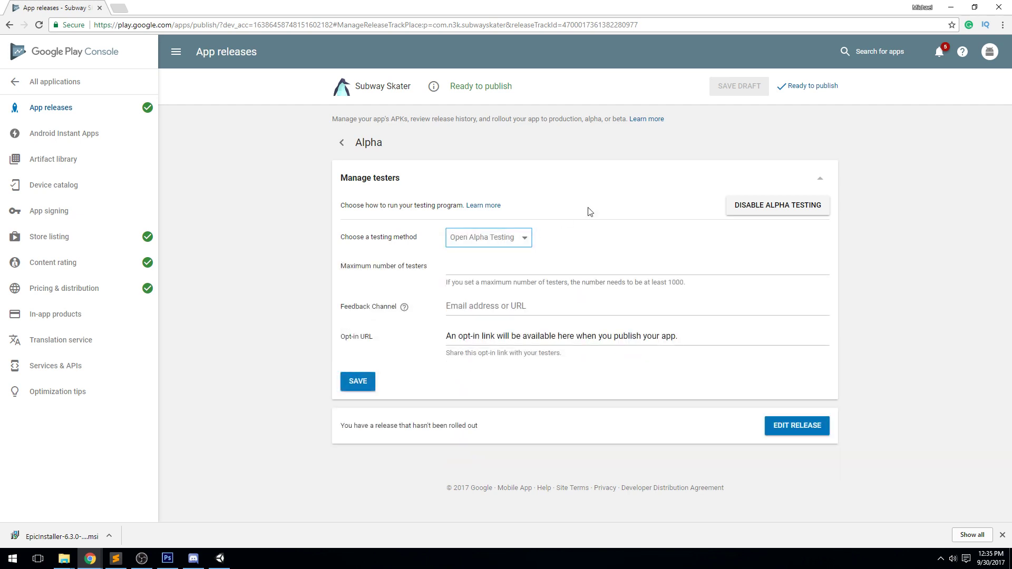
{"action": "left_click", "coordinate": [507, 261]}
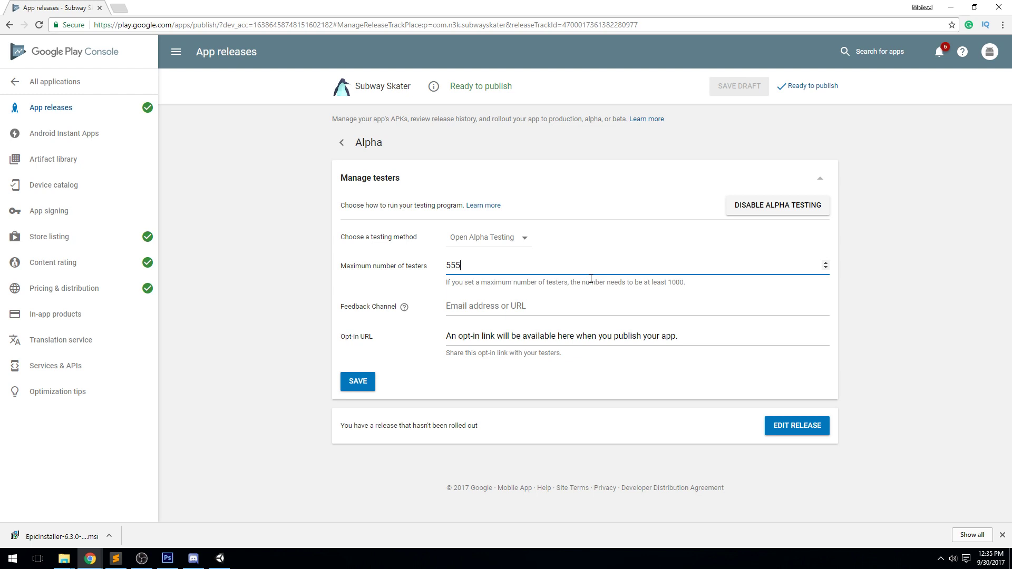
{"action": "left_click", "coordinate": [751, 286]}
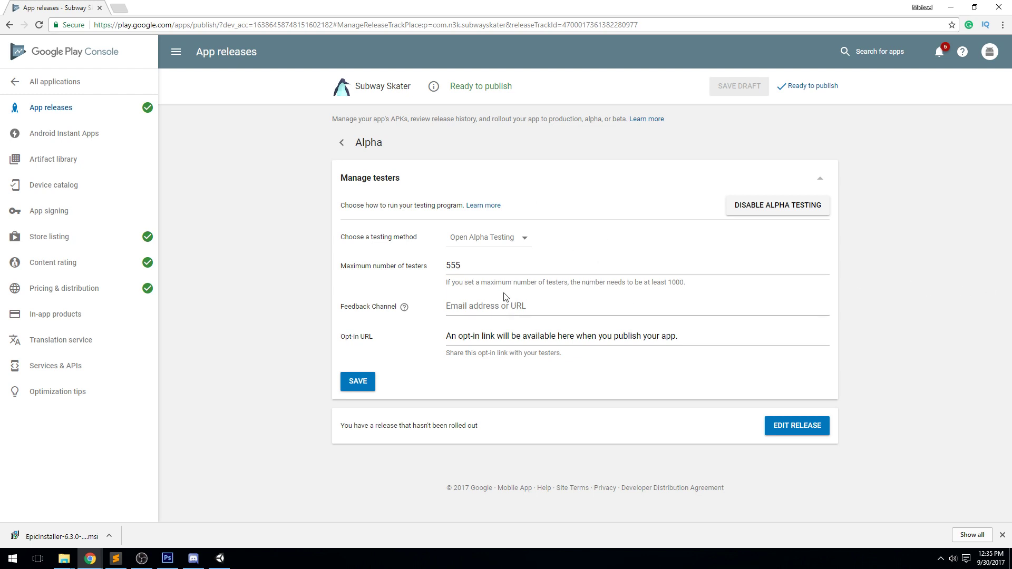
{"action": "left_click_drag", "start_coordinate": [508, 266], "coordinate": [282, 260]}
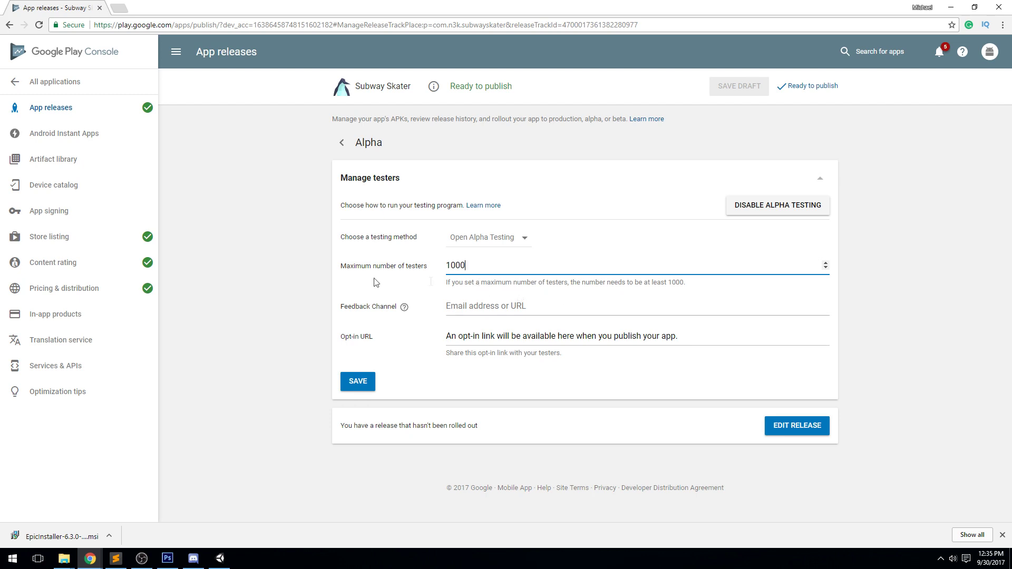
{"action": "left_click", "coordinate": [496, 306]}
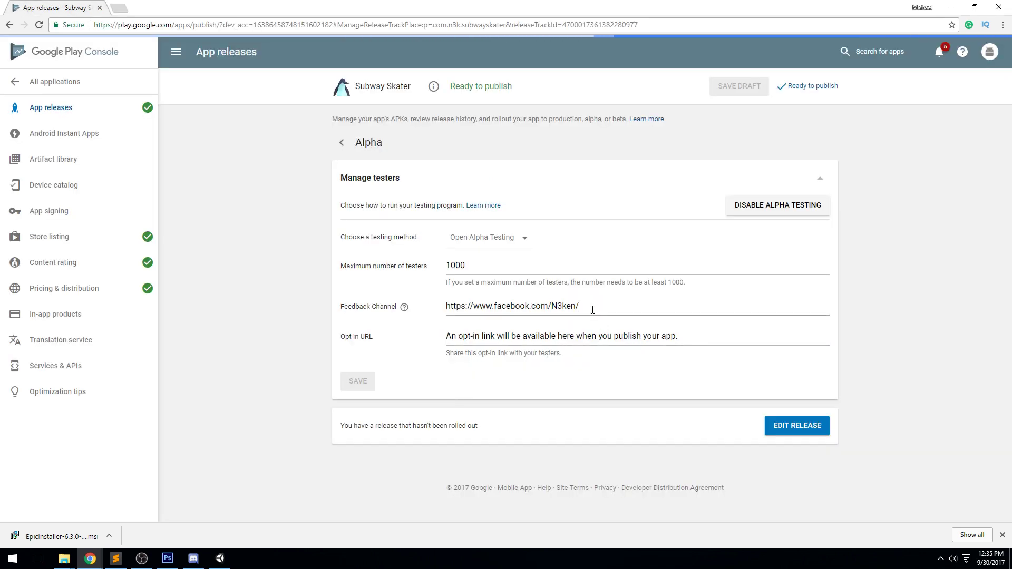
{"action": "left_click", "coordinate": [879, 262]}
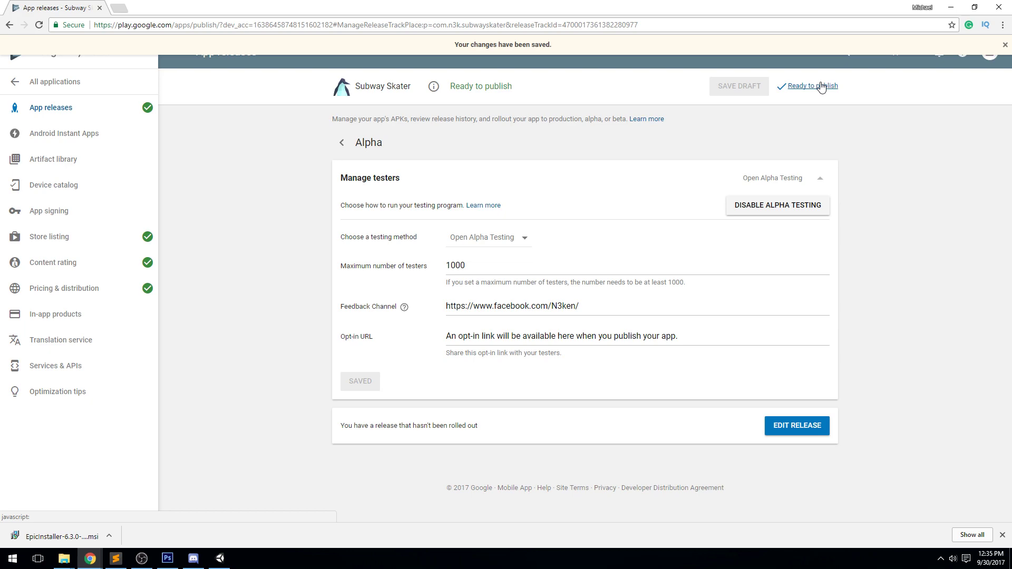
Edit the unreleased 0.1 alpha release and open its rollout review
{"action": "left_click", "coordinate": [777, 427]}
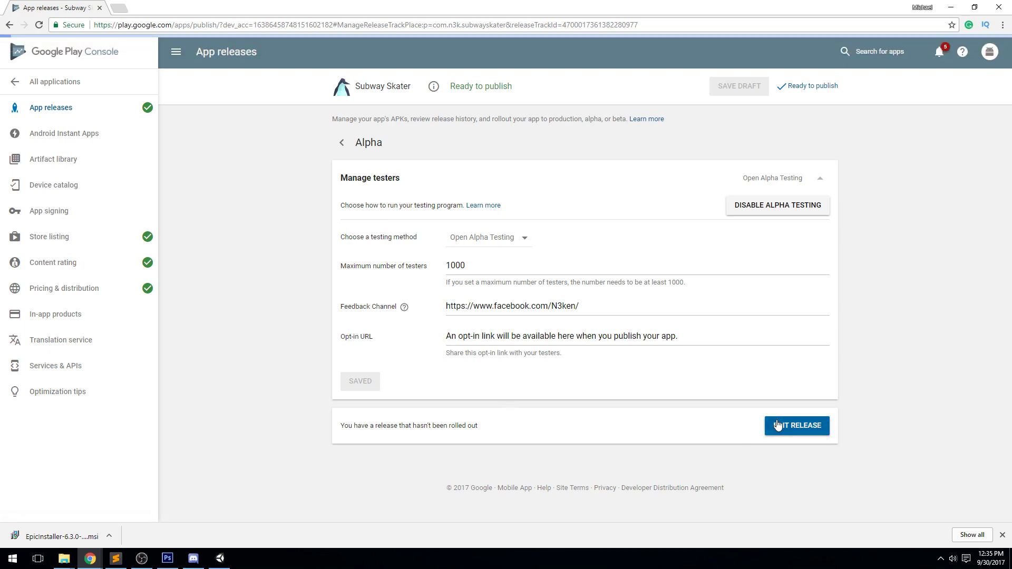
{"action": "scroll", "coordinate": [897, 253], "scroll_direction": "down", "scroll_amount": 2}
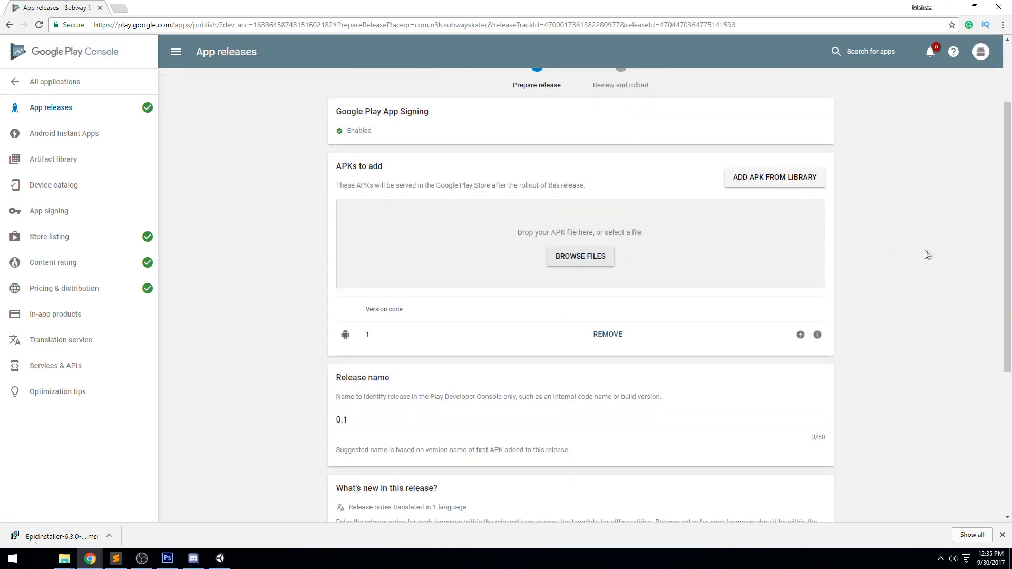
{"action": "scroll", "coordinate": [430, 181], "scroll_direction": "down", "scroll_amount": 2}
{"action": "scroll", "coordinate": [340, 285], "scroll_direction": "down", "scroll_amount": 1}
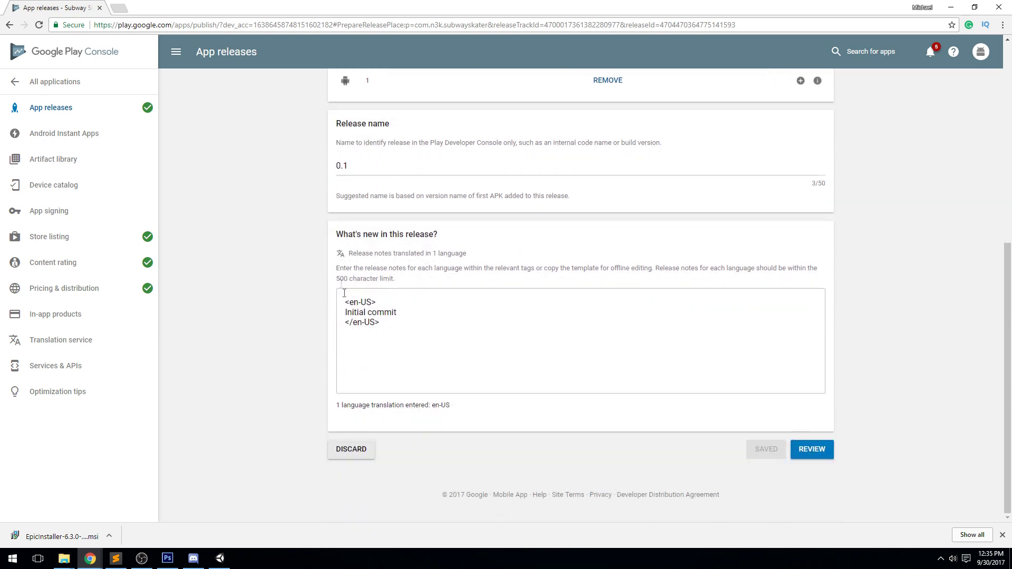
{"action": "scroll", "coordinate": [811, 455], "scroll_direction": "up", "scroll_amount": 1}
{"action": "scroll", "coordinate": [834, 480], "scroll_direction": "down", "scroll_amount": 1}
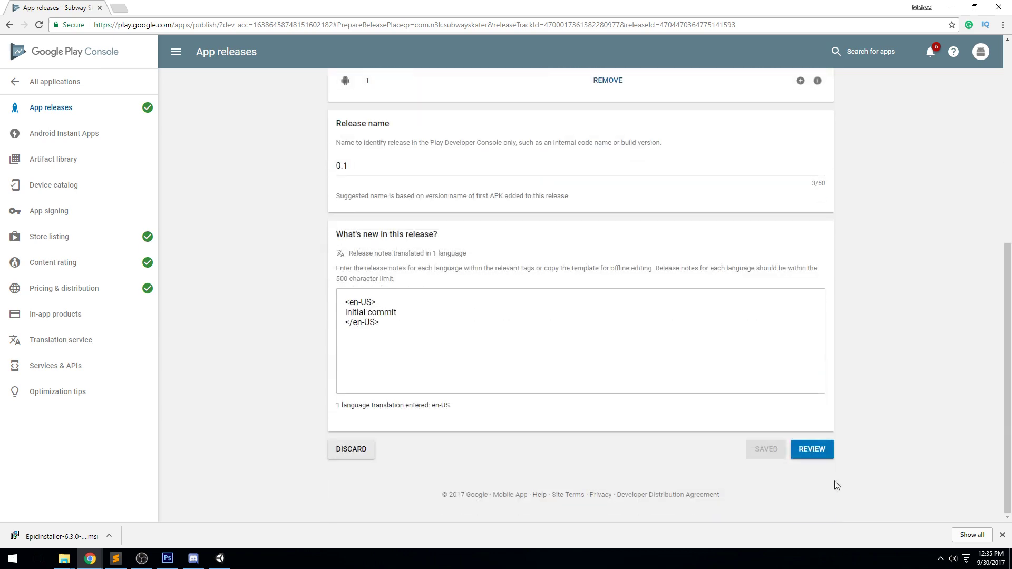
{"action": "left_click", "coordinate": [811, 449]}
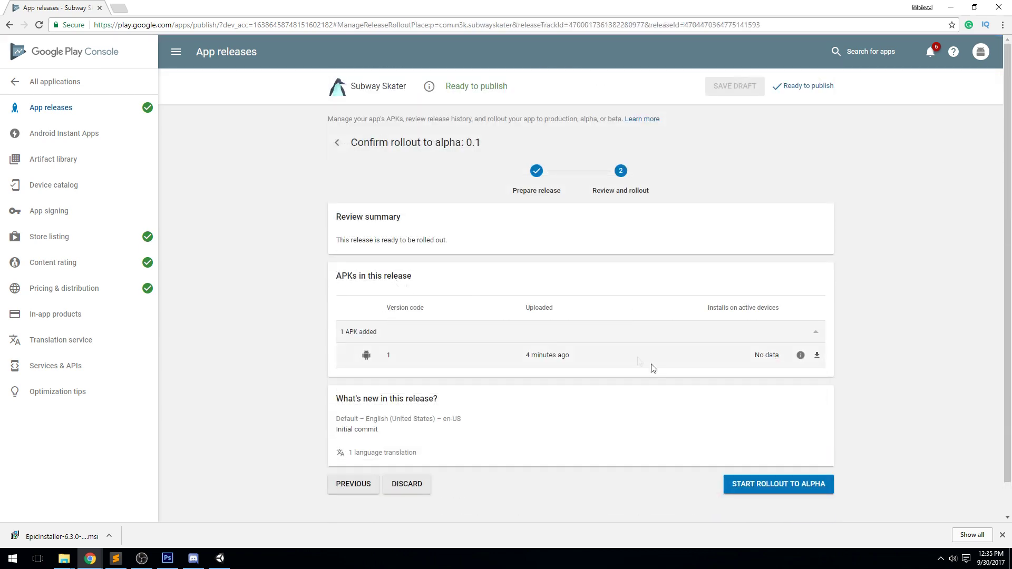
{"action": "left_click_drag", "start_coordinate": [341, 240], "coordinate": [476, 244]}
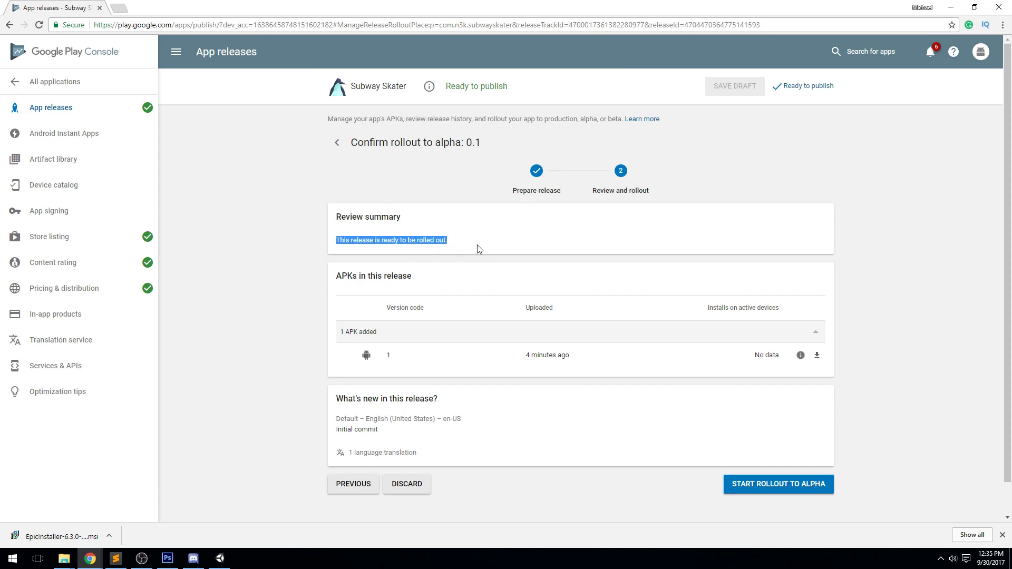
{"action": "left_click", "coordinate": [478, 246]}
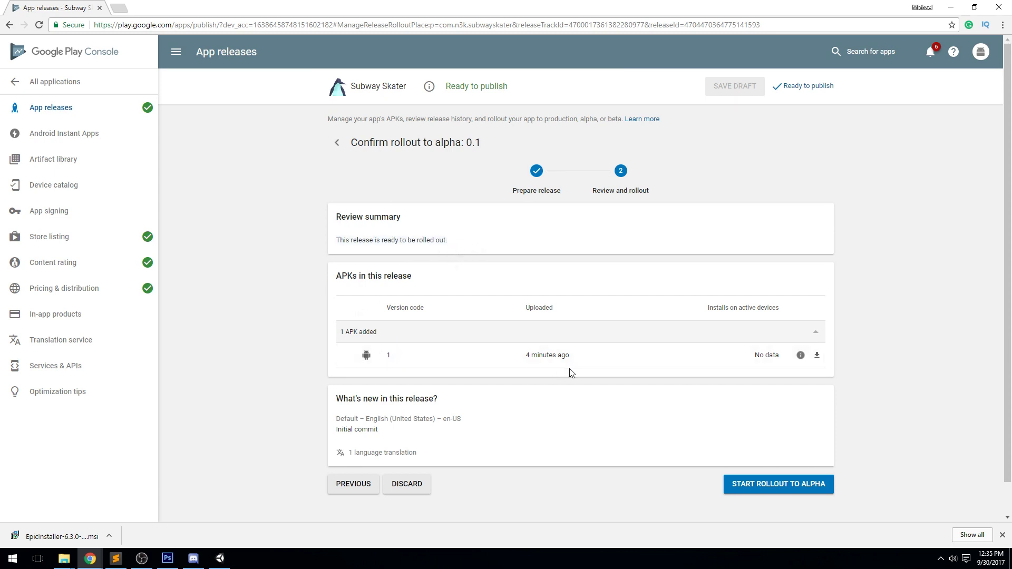
{"action": "scroll", "coordinate": [570, 372], "scroll_direction": "down", "scroll_amount": 1}
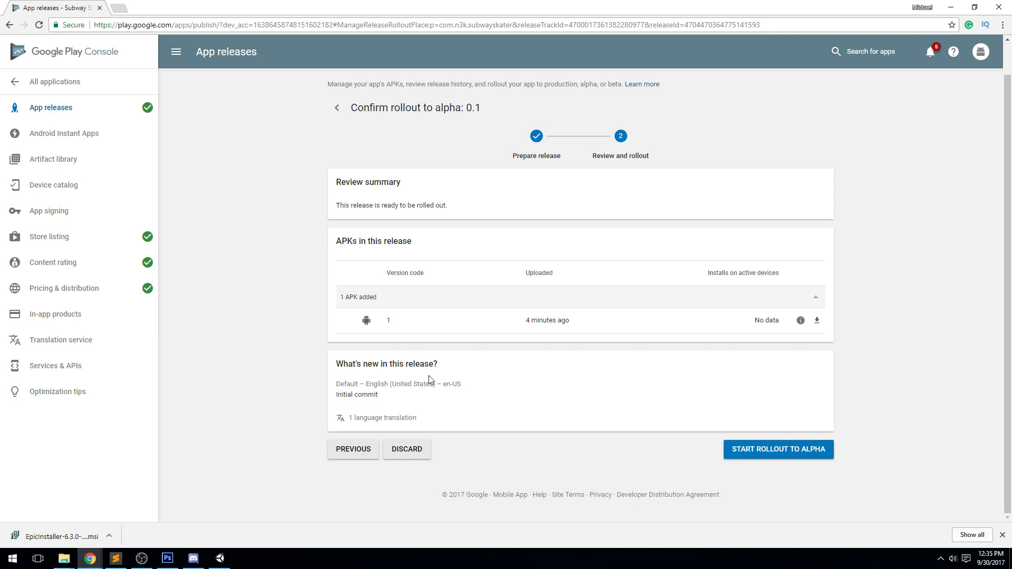
{"action": "scroll", "coordinate": [466, 385], "scroll_direction": "up", "scroll_amount": 1}
{"action": "scroll", "coordinate": [665, 400], "scroll_direction": "down", "scroll_amount": 1}
Start and confirm the 0.1 rollout to alpha, then check the Pending publication status
{"action": "left_click", "coordinate": [768, 459]}
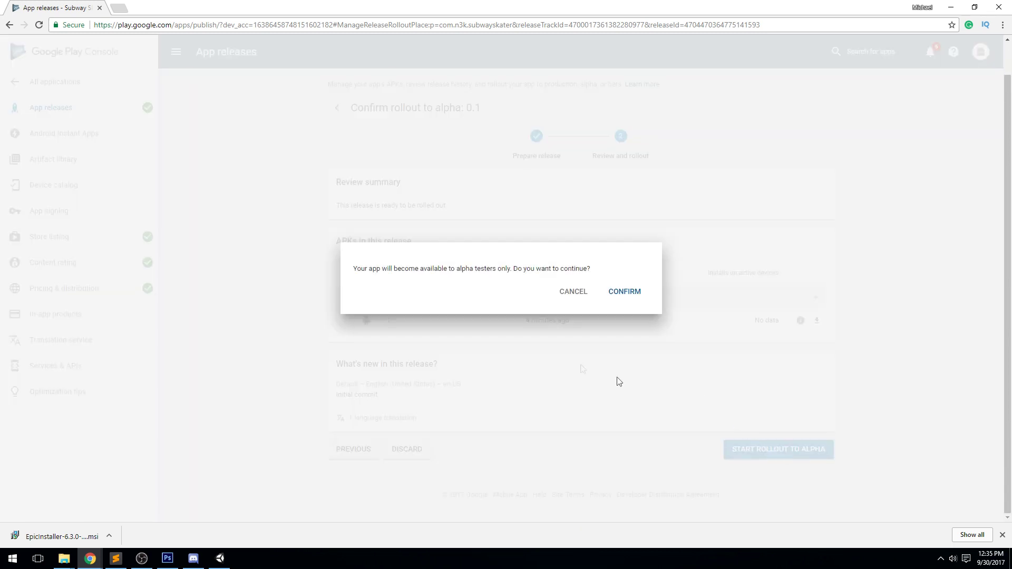
{"action": "left_click", "coordinate": [625, 291]}
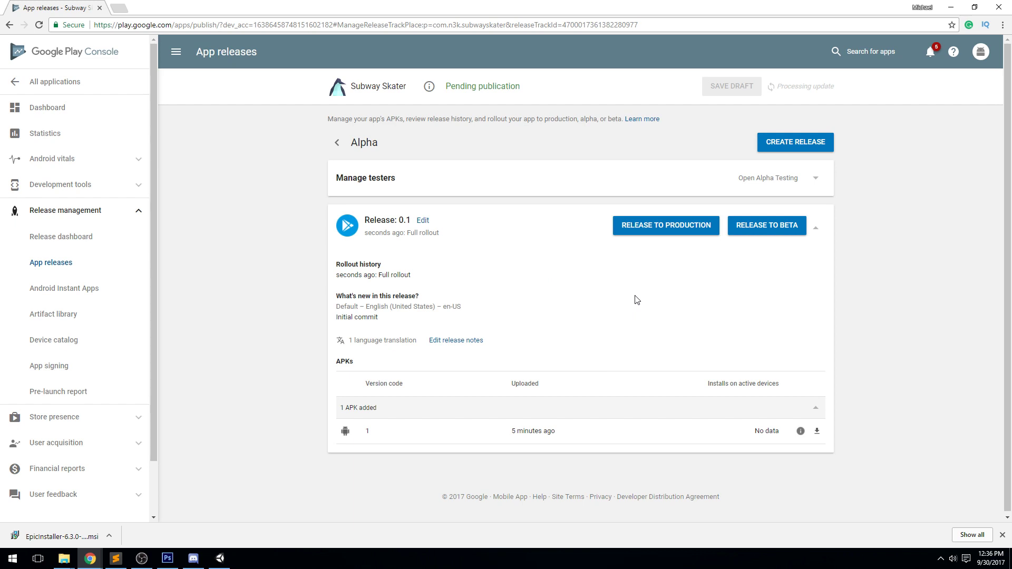
{"action": "left_click_drag", "start_coordinate": [516, 88], "coordinate": [444, 89]}
{"action": "mouse_move", "coordinate": [428, 86]}
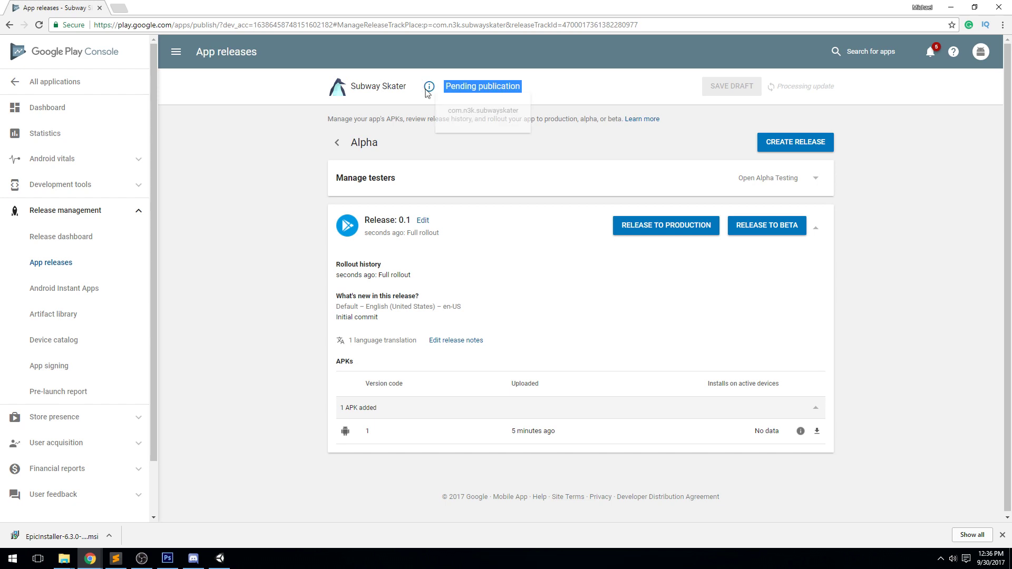
{"action": "left_click", "coordinate": [444, 89]}
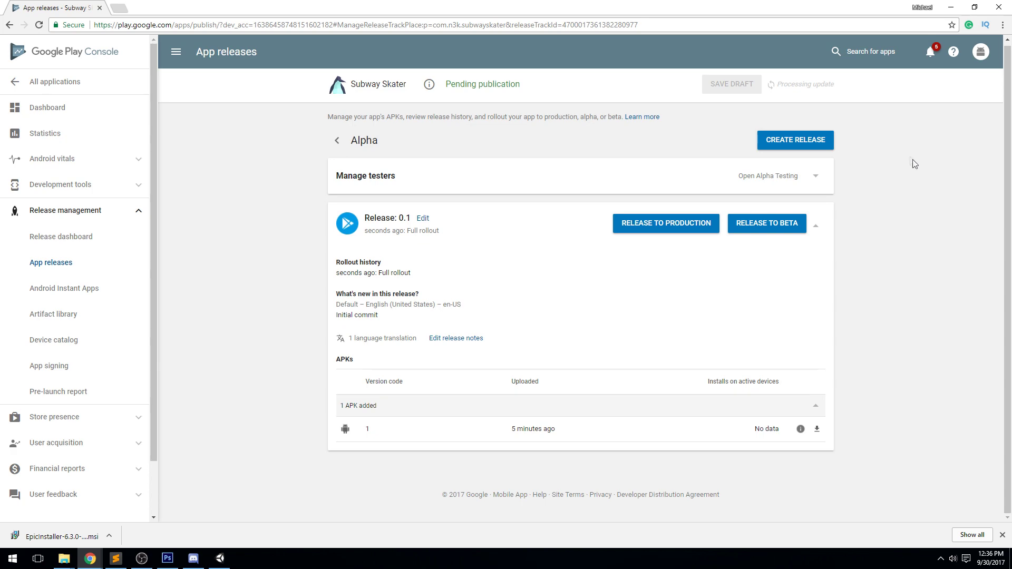
{"action": "left_click", "coordinate": [220, 559]}
Close Build Settings, pan across the glacier scene, and start play mode
{"action": "left_click", "coordinate": [717, 77]}
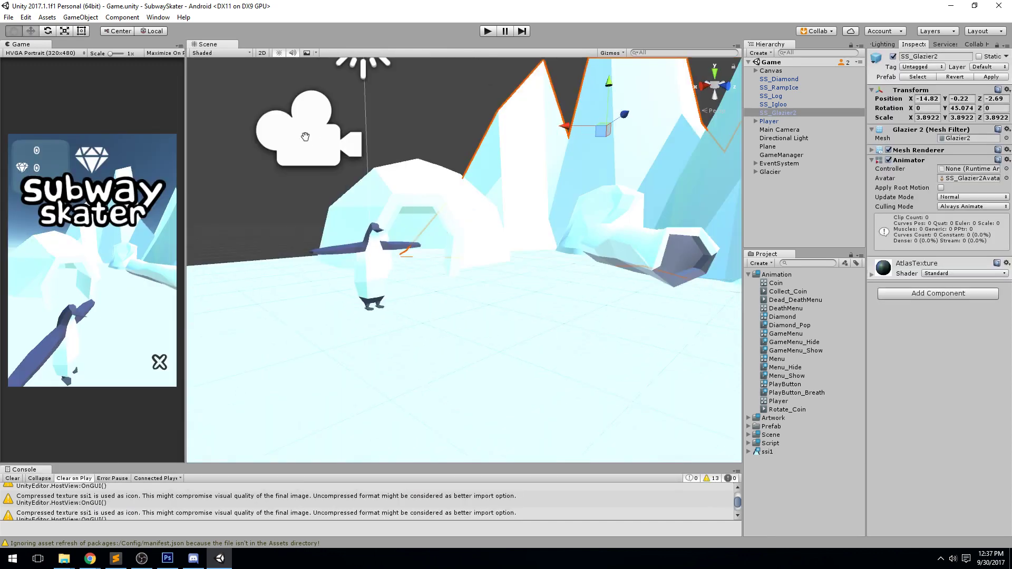
{"action": "right_click_drag", "start_coordinate": [433, 195], "coordinate": [587, 253]}
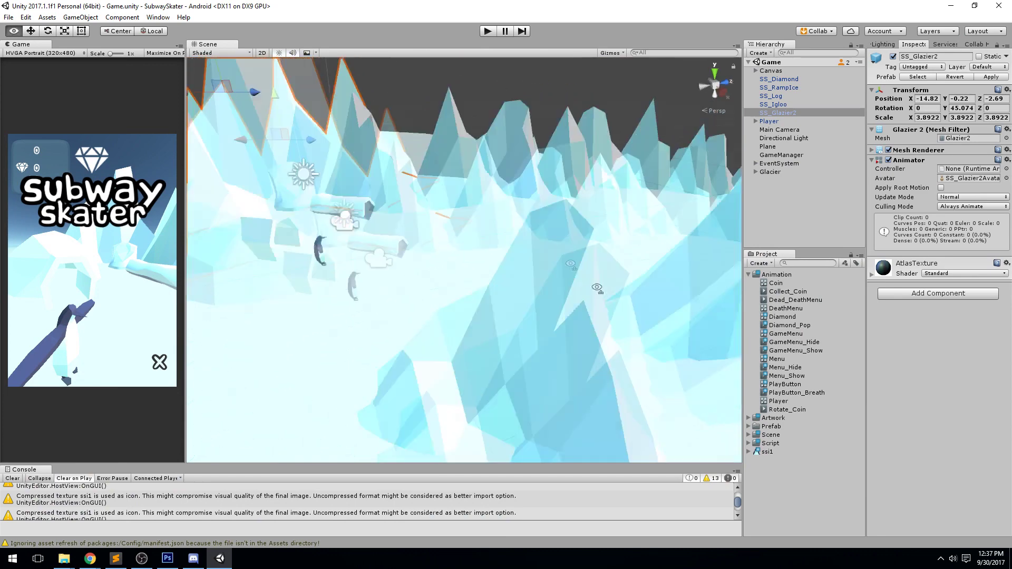
{"action": "right_click_drag", "start_coordinate": [587, 253], "coordinate": [632, 129]}
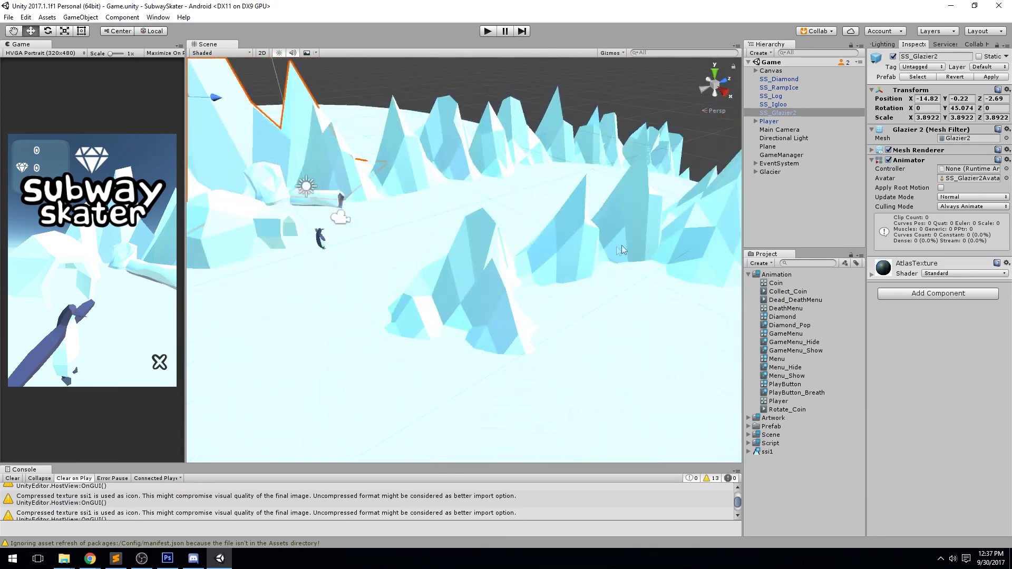
{"action": "left_click", "coordinate": [487, 31]}
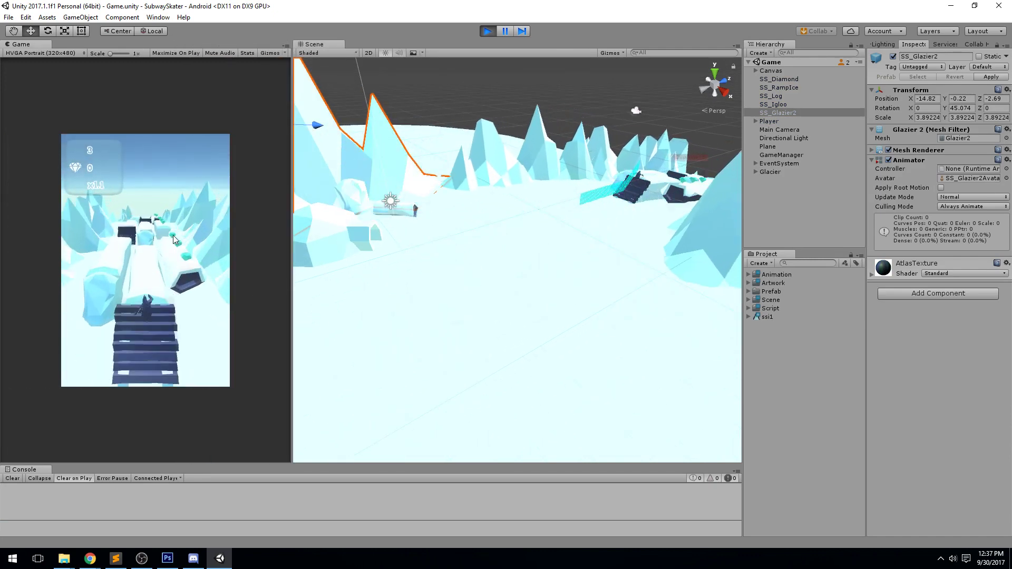
Steer the penguin right, back to centre, then right again, and restart after game over
{"action": "key", "text": "Right"}
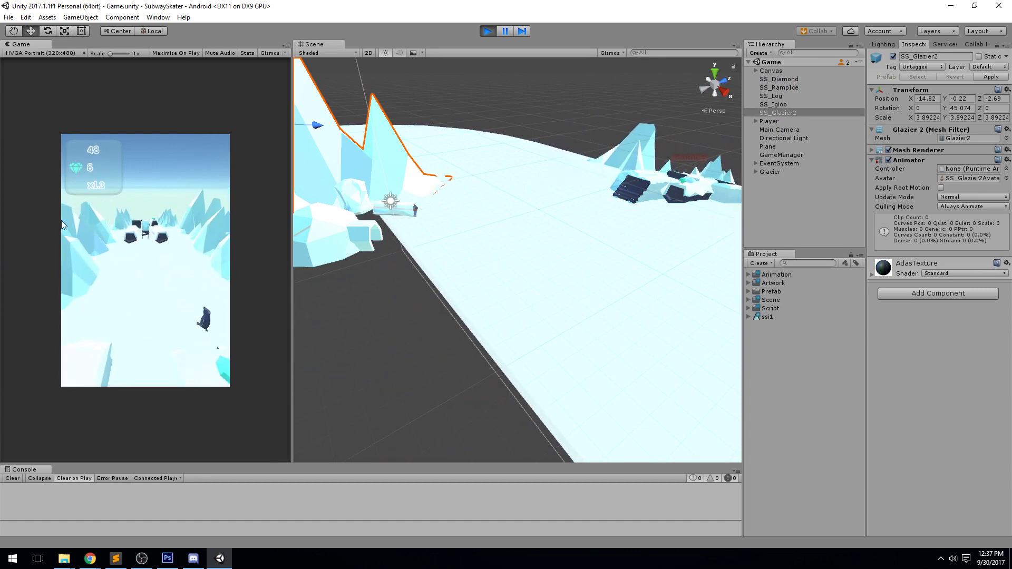
{"action": "key", "text": "Left"}
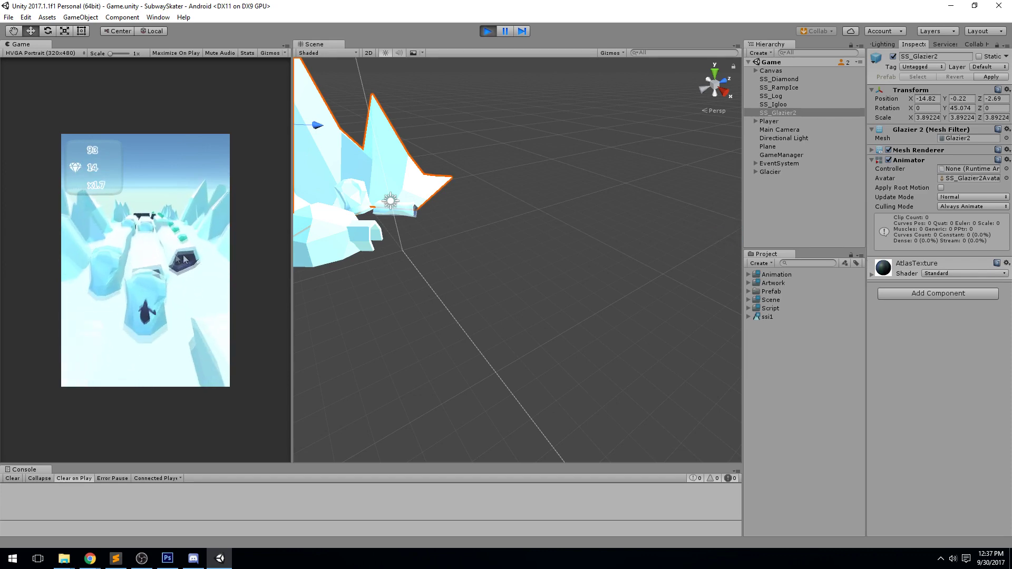
{"action": "left_click_drag", "start_coordinate": [174, 221], "coordinate": [241, 273]}
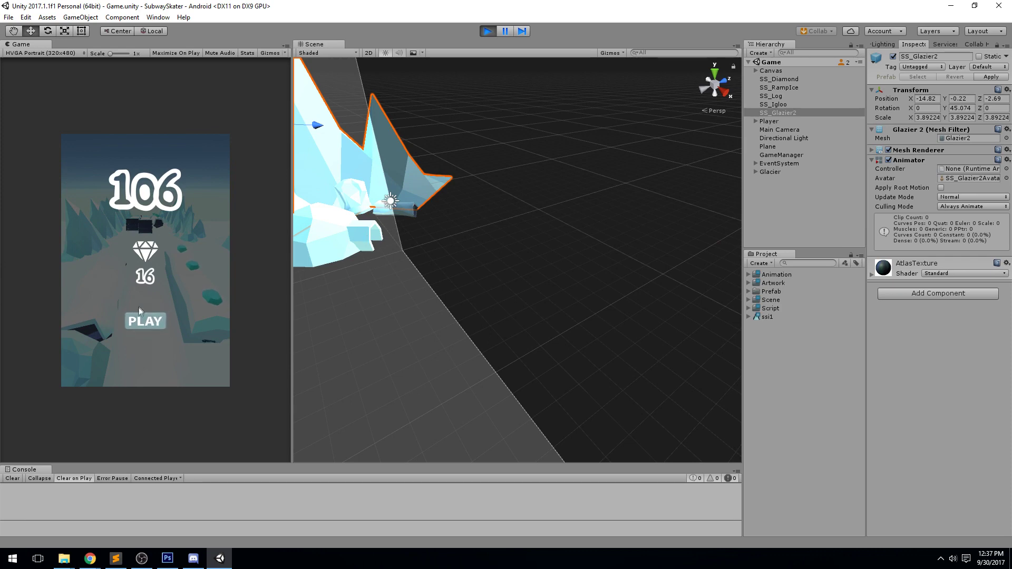
{"action": "left_click", "coordinate": [145, 321]}
Start a new Subway Skater run and swipe the penguin right, back to centre, then right again
{"action": "left_click", "coordinate": [220, 270]}
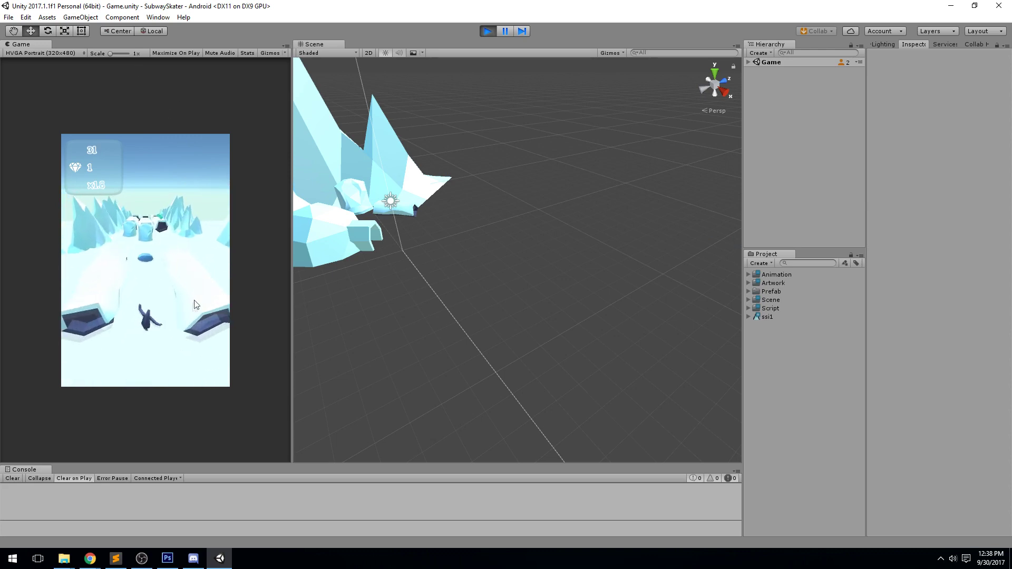
{"action": "left_click_drag", "start_coordinate": [193, 297], "coordinate": [280, 336]}
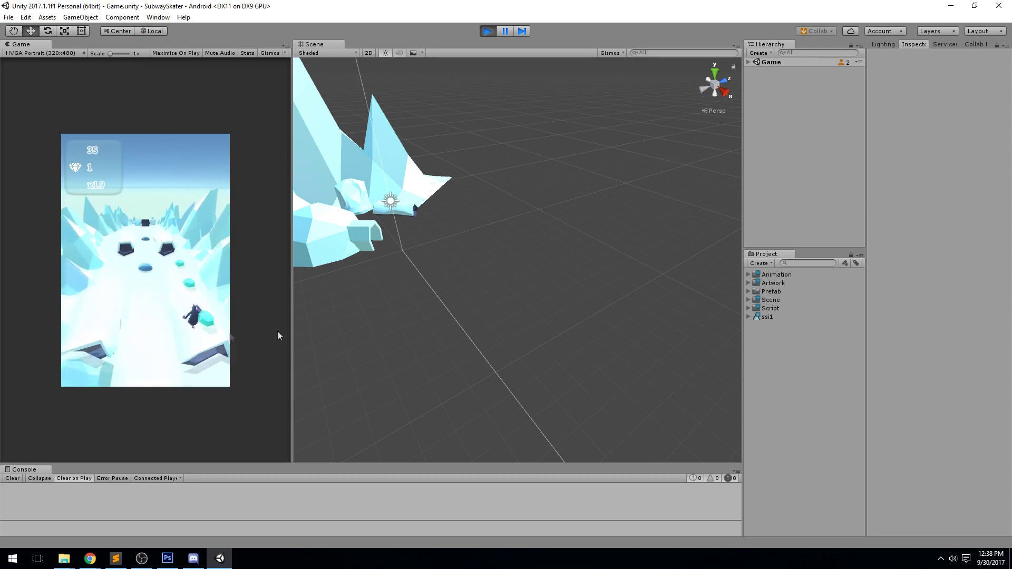
{"action": "left_click_drag", "start_coordinate": [206, 279], "coordinate": [2, 251]}
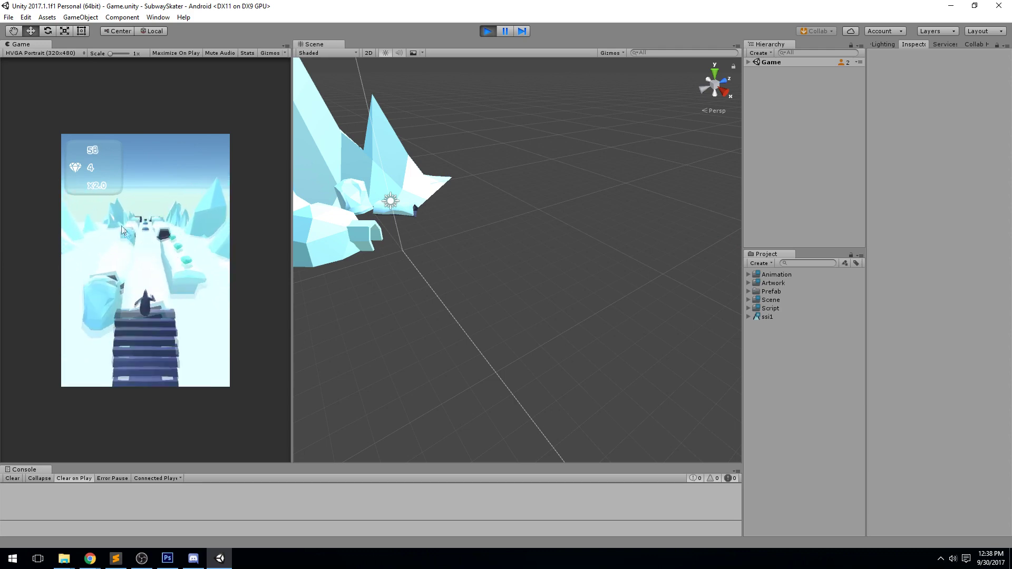
{"action": "left_click_drag", "start_coordinate": [1, 251], "coordinate": [231, 226]}
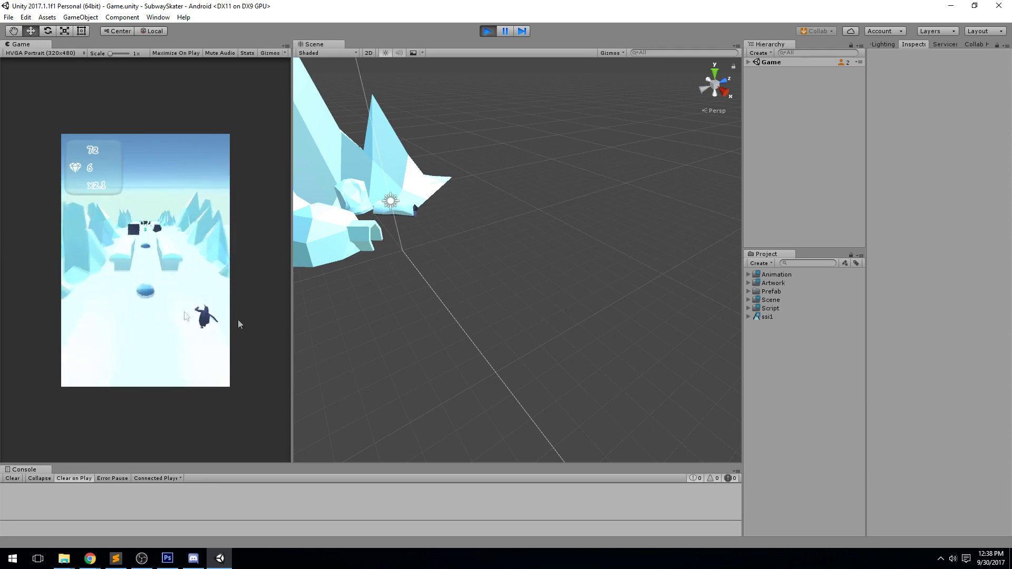